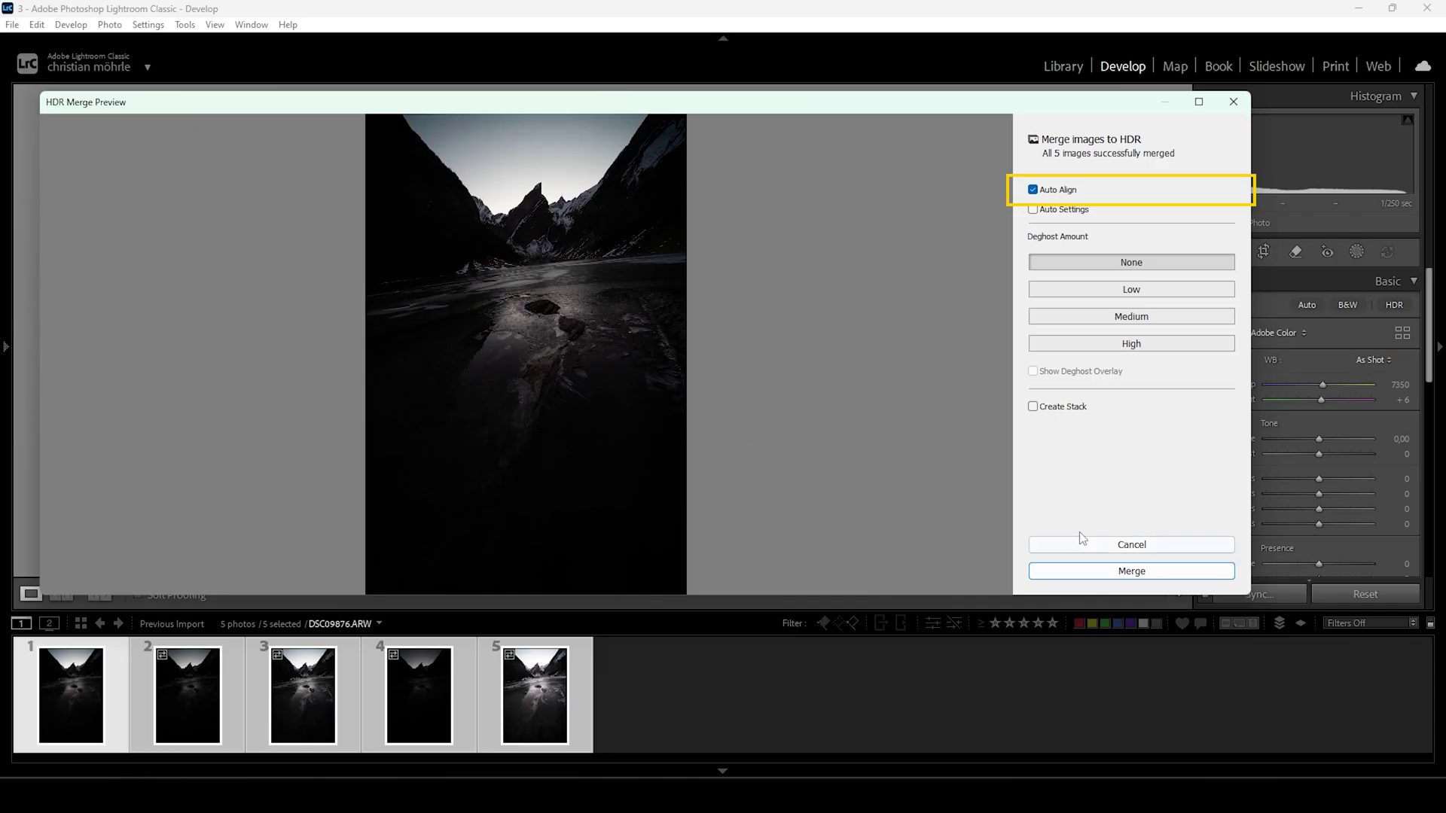
Step: Merge the five bracketed exposures to HDR with Auto Align and no deghosting, and select the merged photo
click(1108, 577)
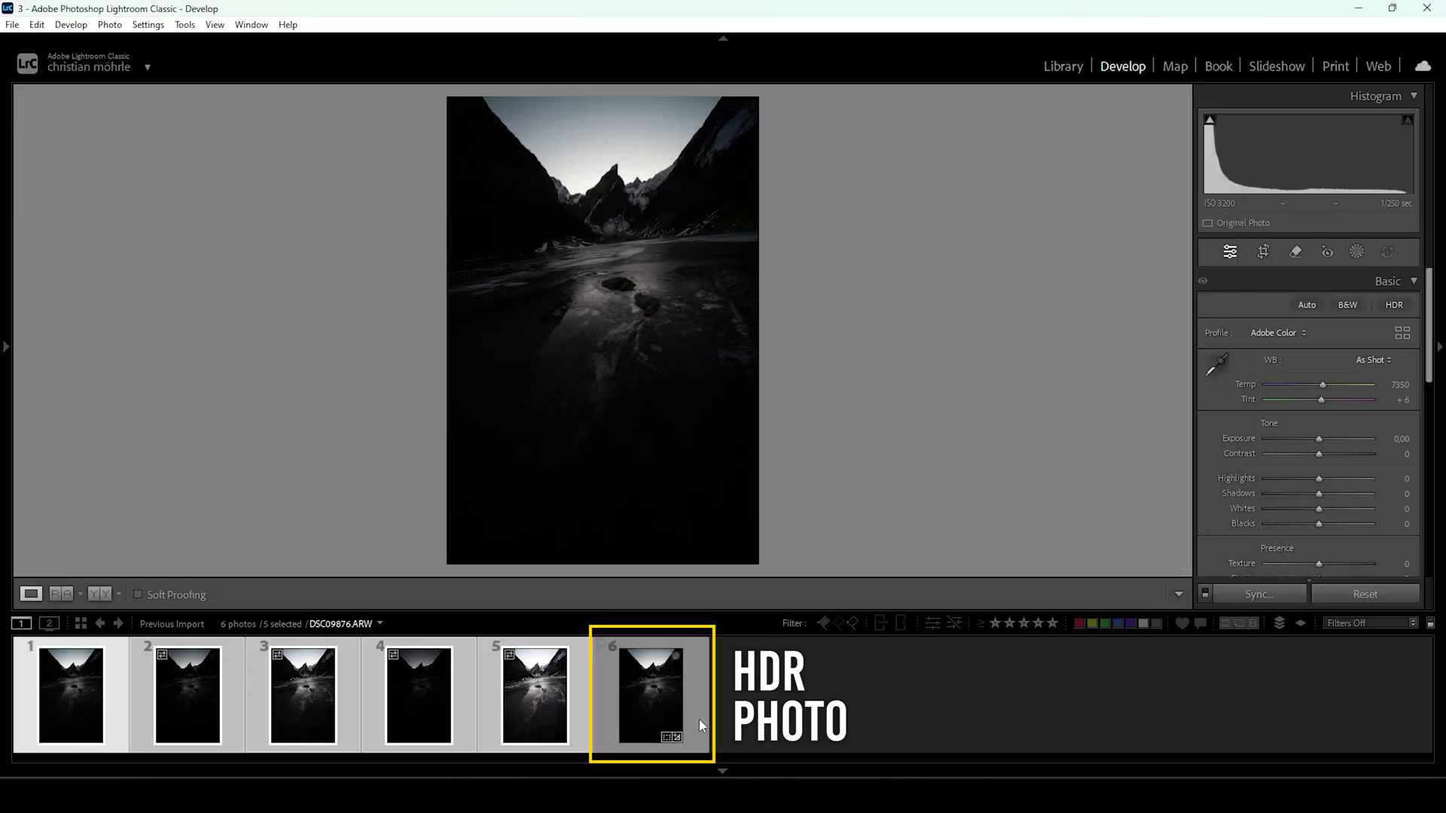
click(626, 692)
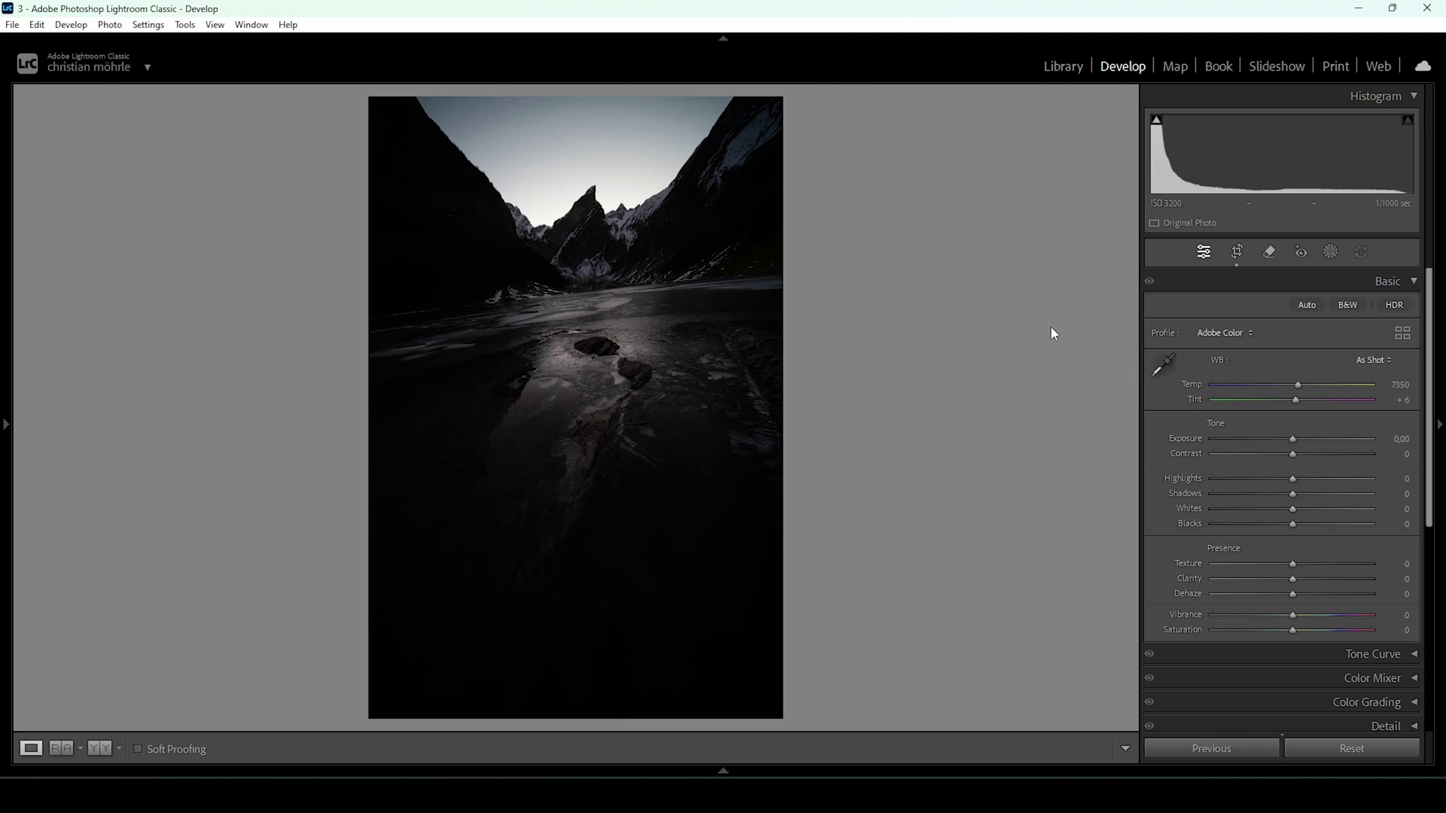
Step: Straighten the merged photo to an angle of 6.57 and crop it, keeping the foreground in the frame
click(1235, 253)
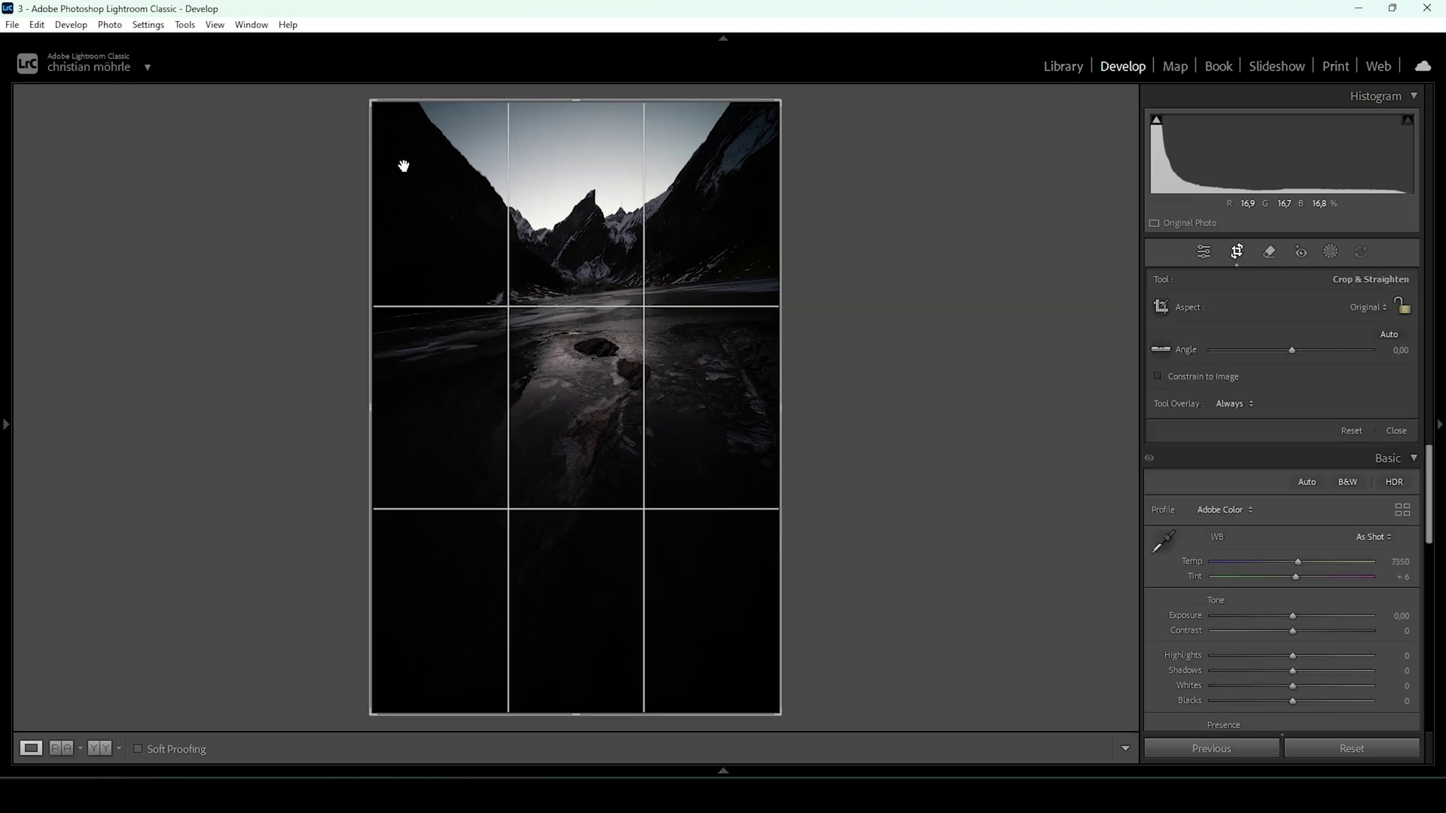
drag(811, 101, 839, 123)
drag(400, 665, 413, 665)
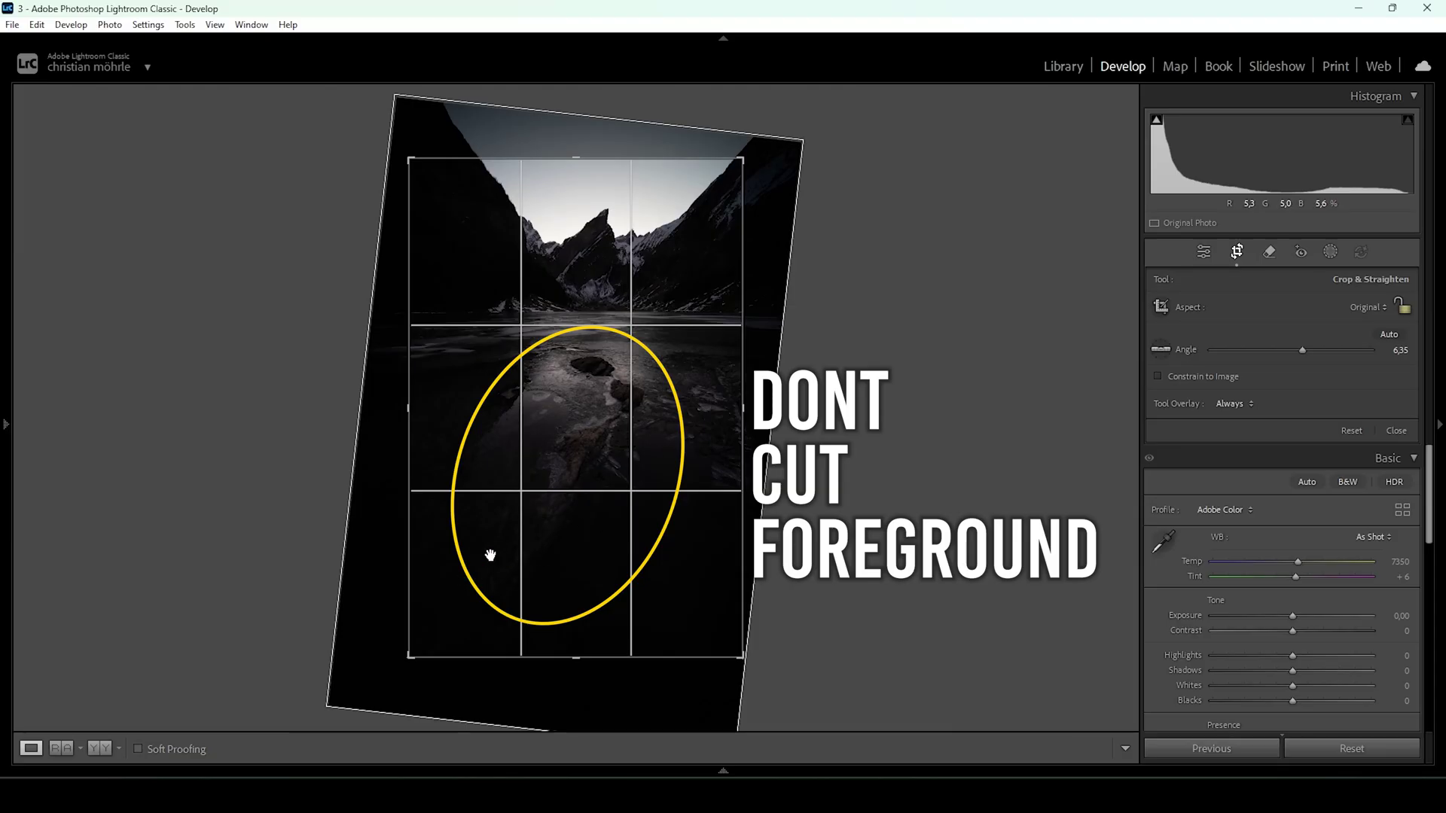
drag(946, 332, 949, 339)
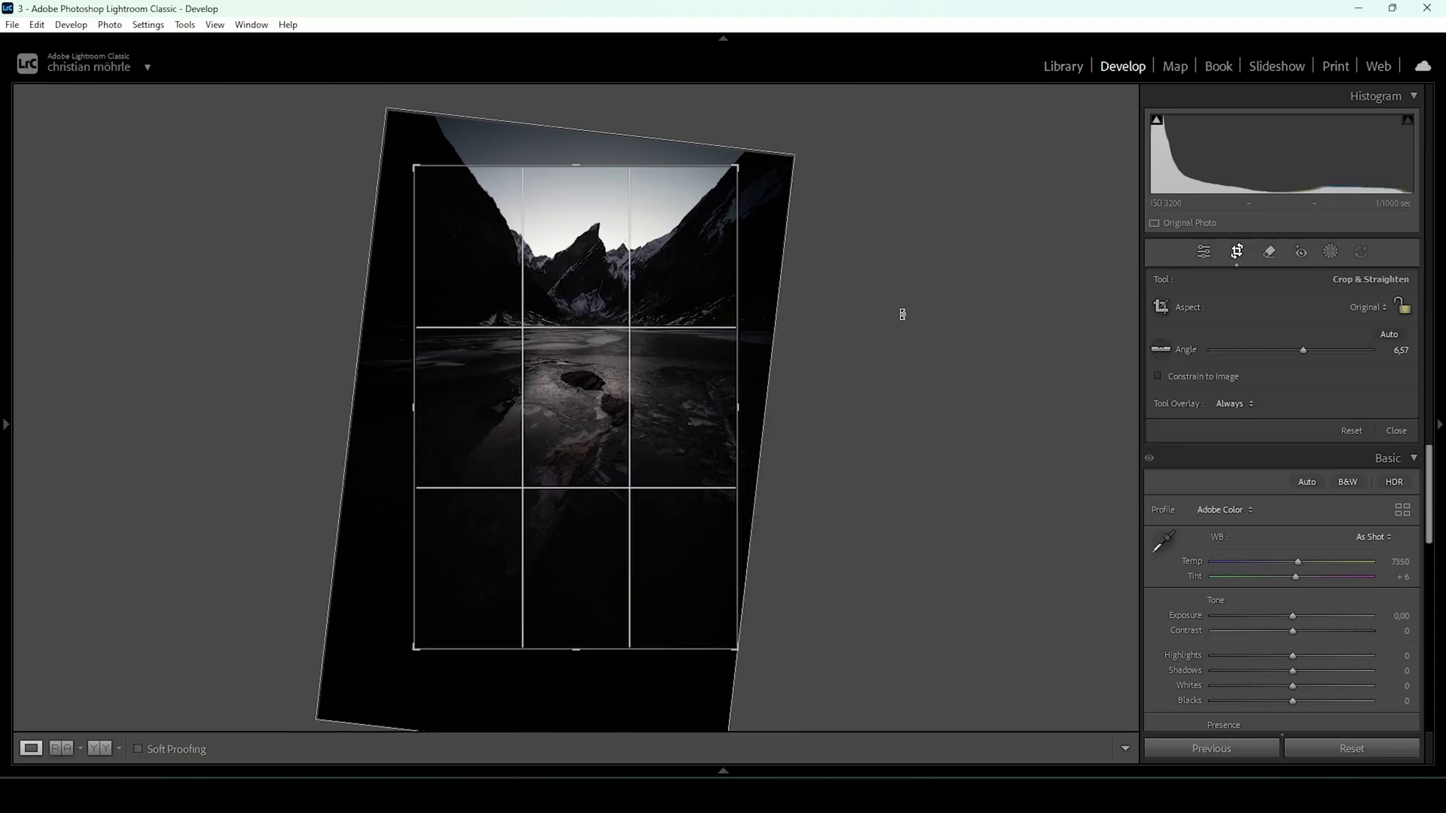
click(1203, 251)
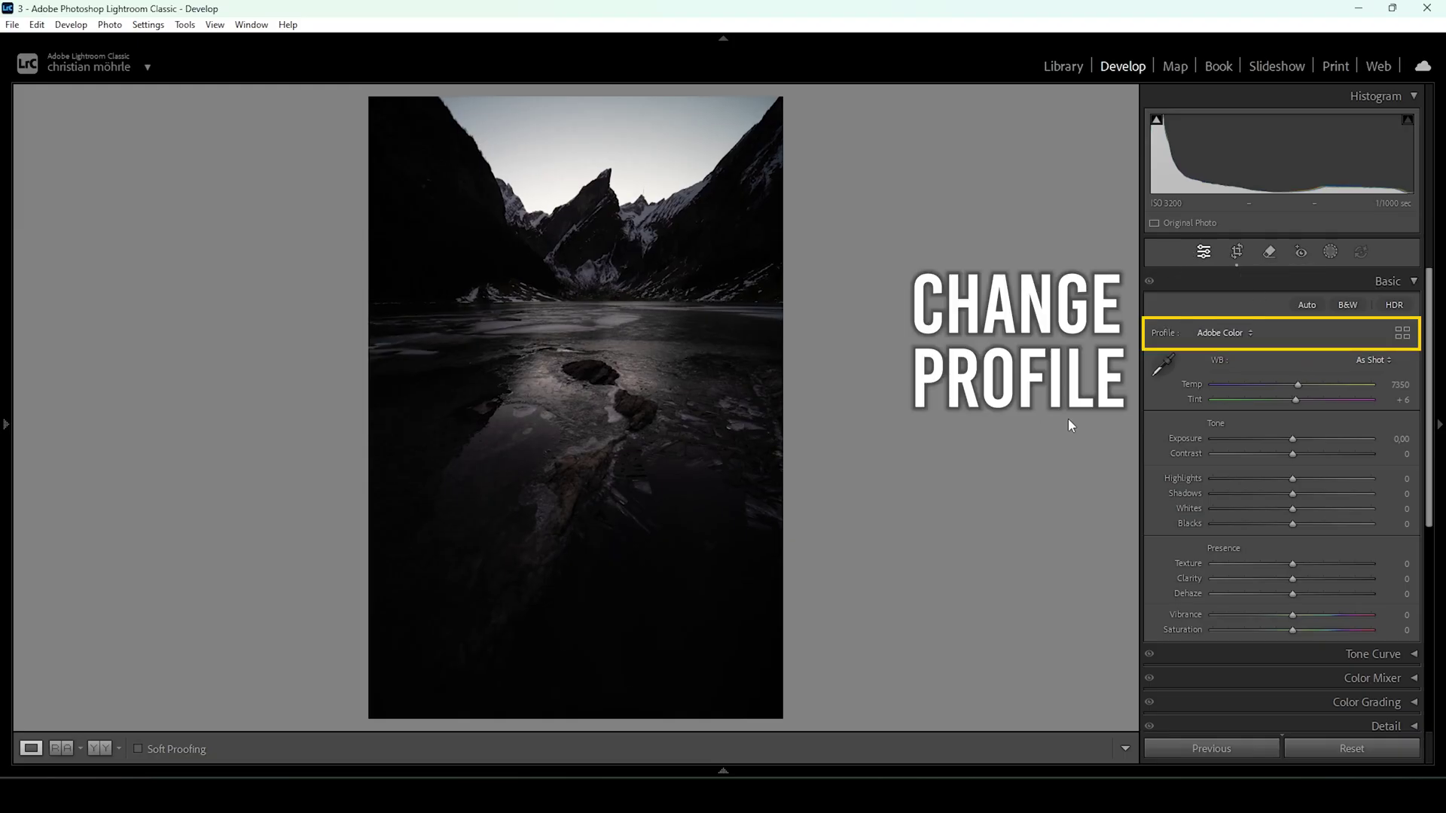
Step: Change the photo's profile to Adobe Neutral
click(1224, 332)
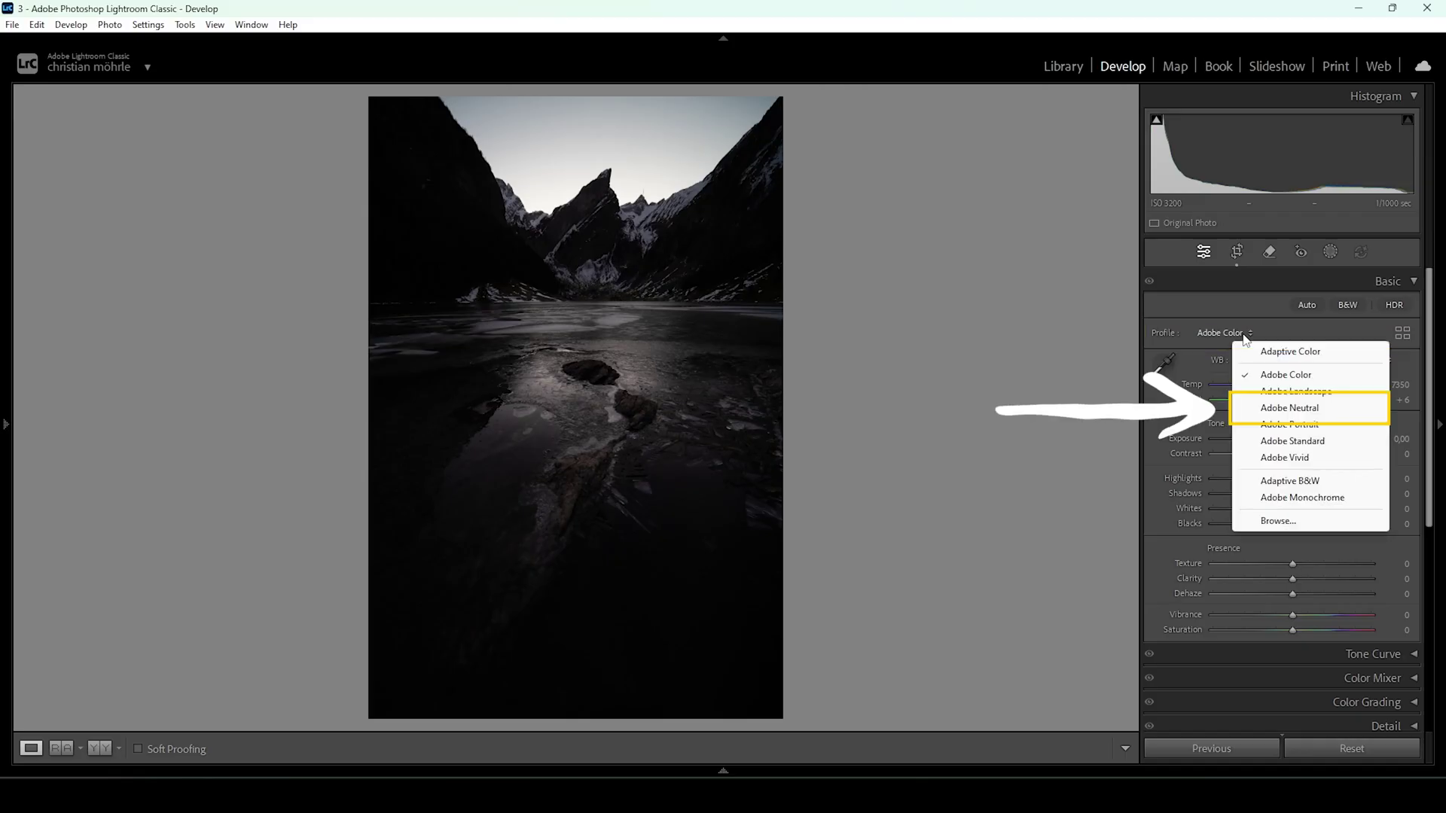
click(1290, 408)
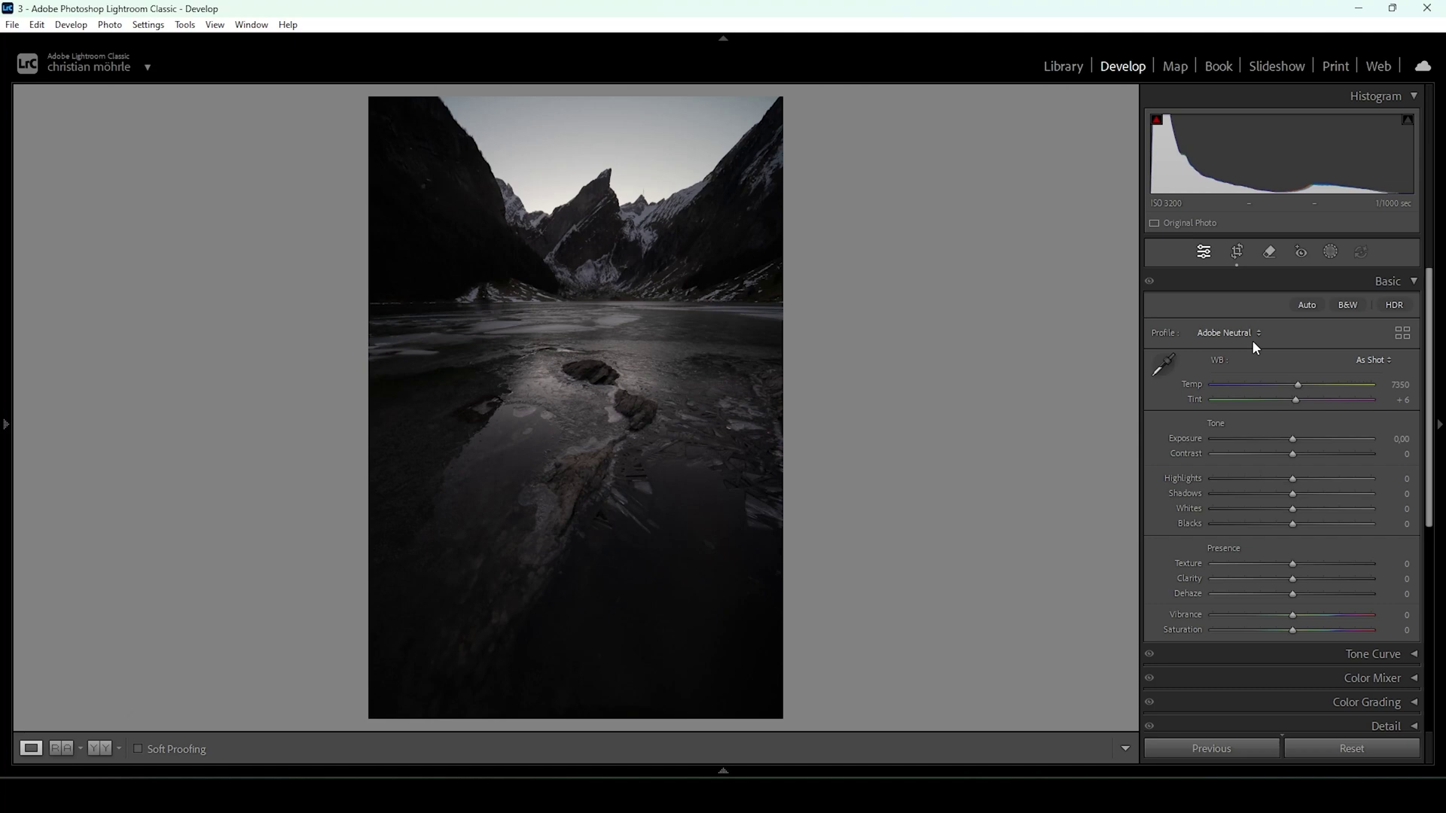
Step: Try the Adobe Landscape profile for comparison and return to Adobe Neutral
click(1254, 342)
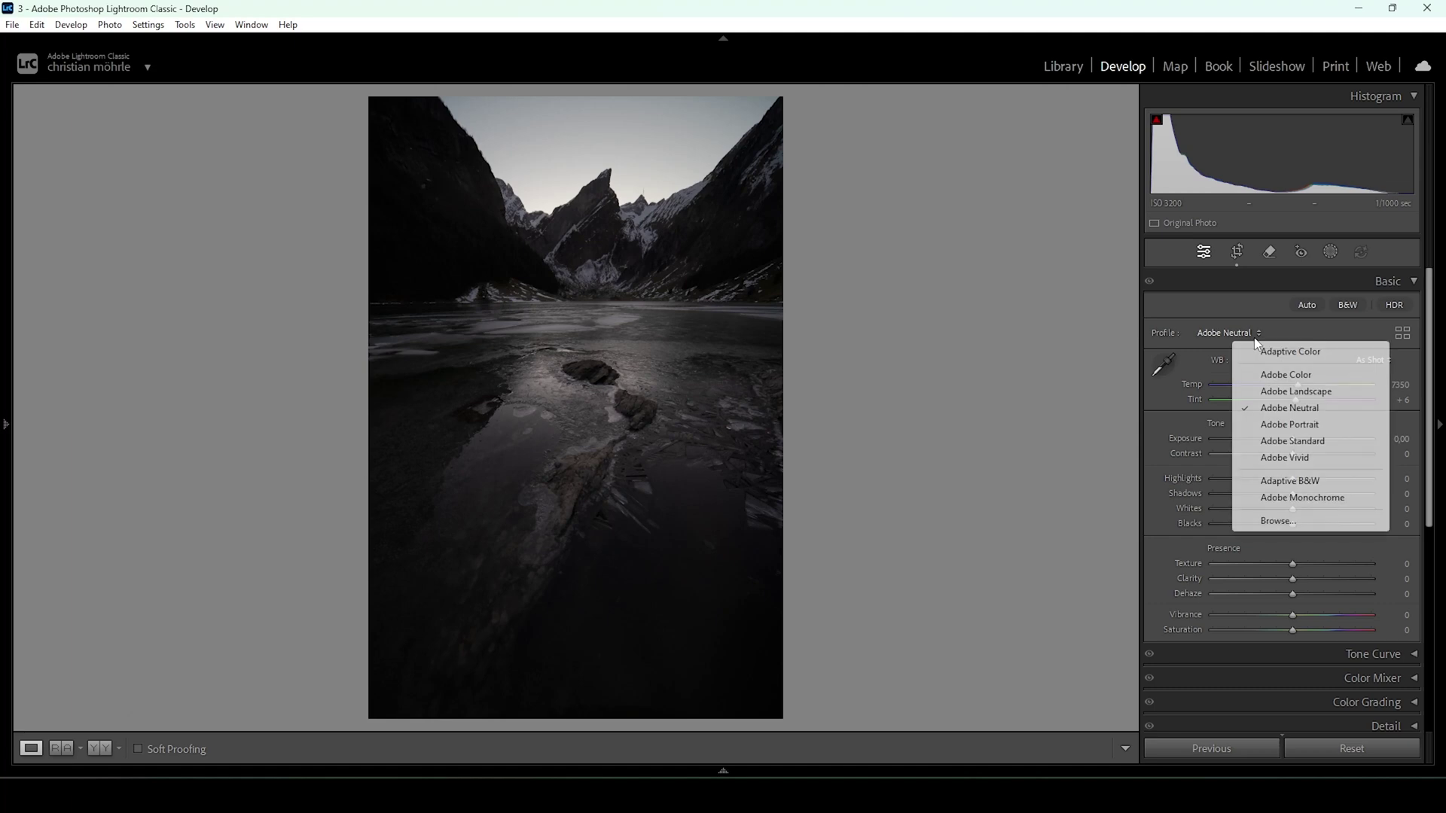
click(1267, 391)
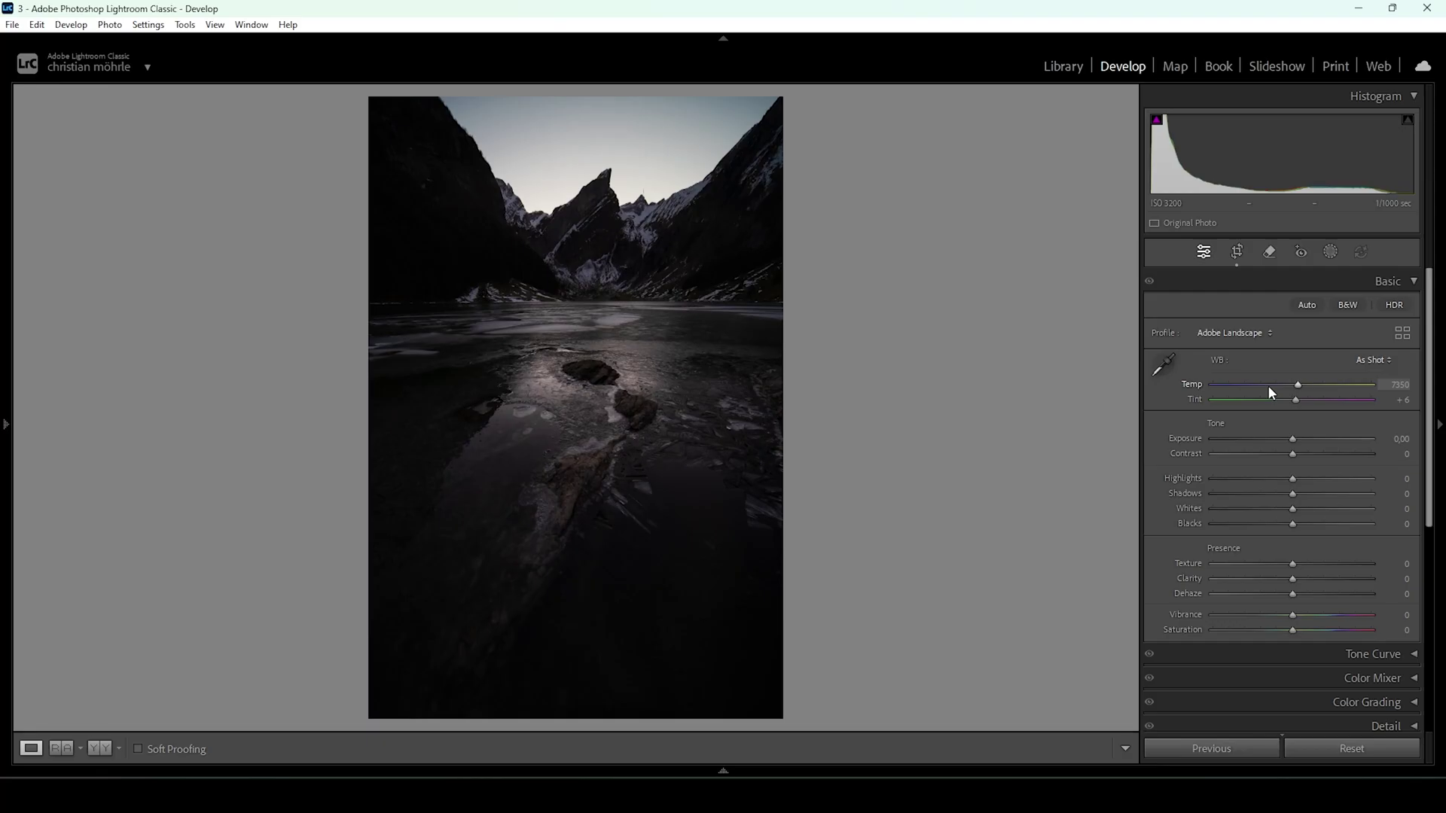
click(1242, 334)
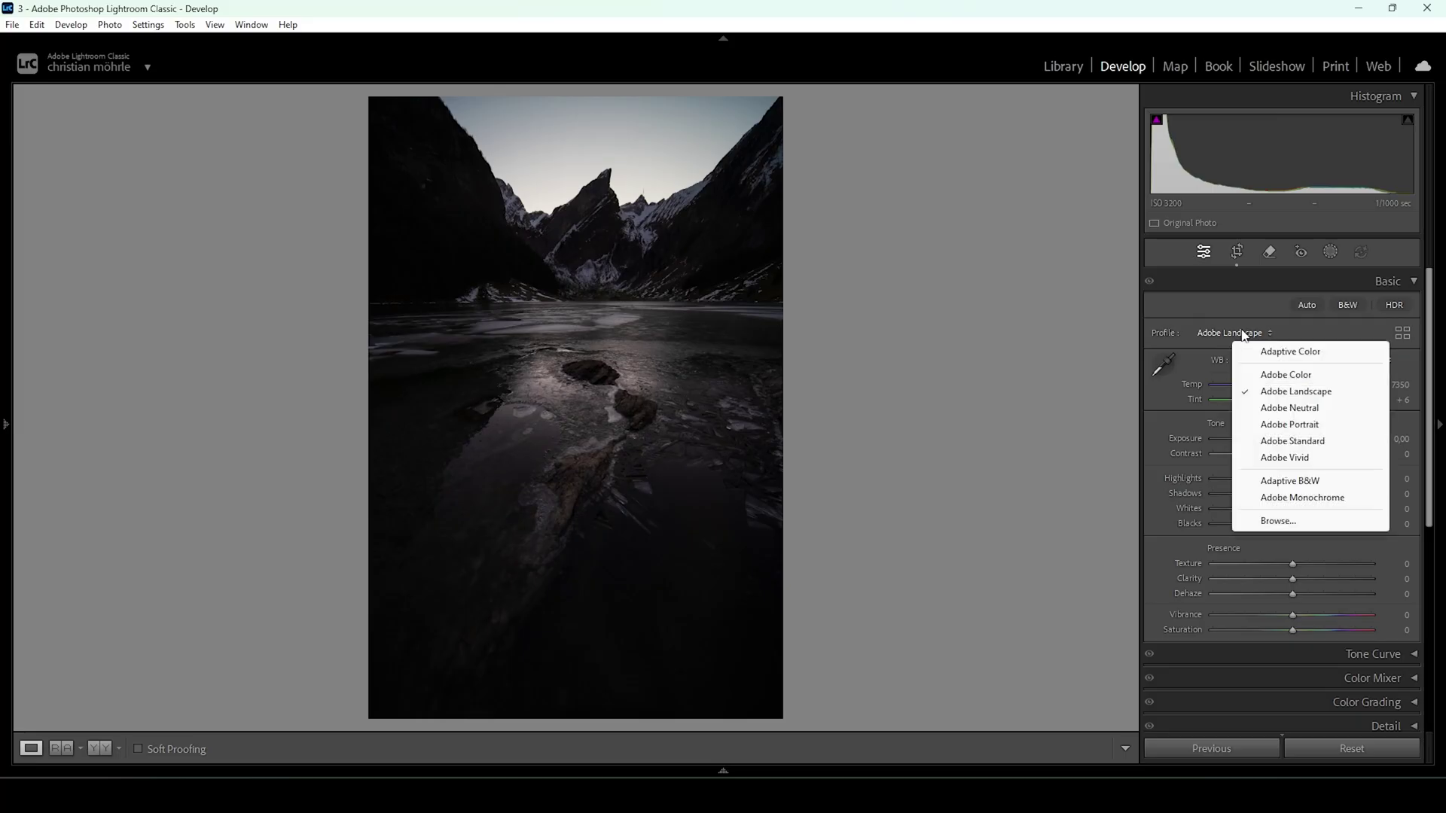
click(1292, 410)
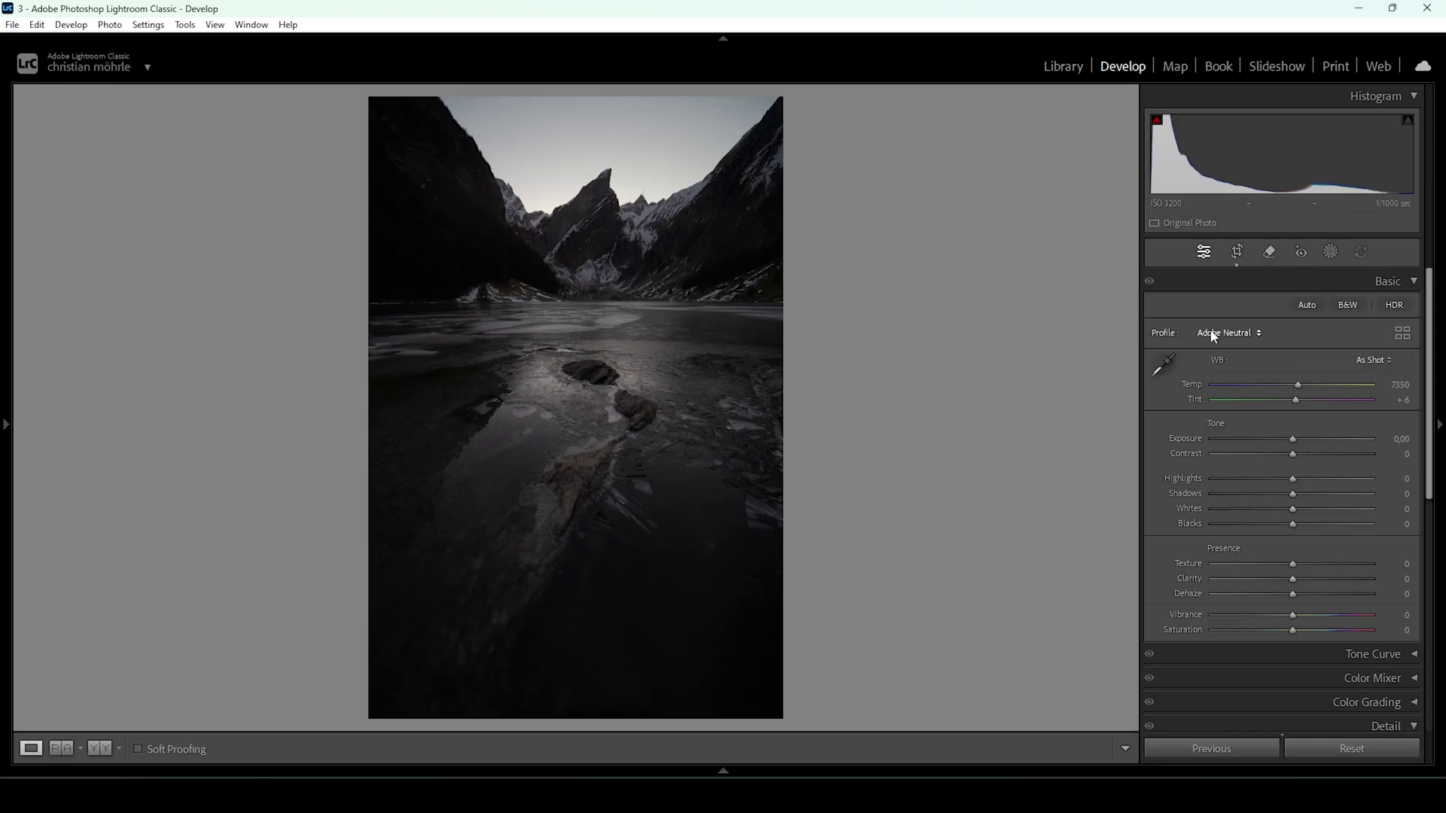
Step: Browse all available profiles, find Adobe Neutral in the expanded Adobe Raw group, and leave the profile browser
click(1256, 333)
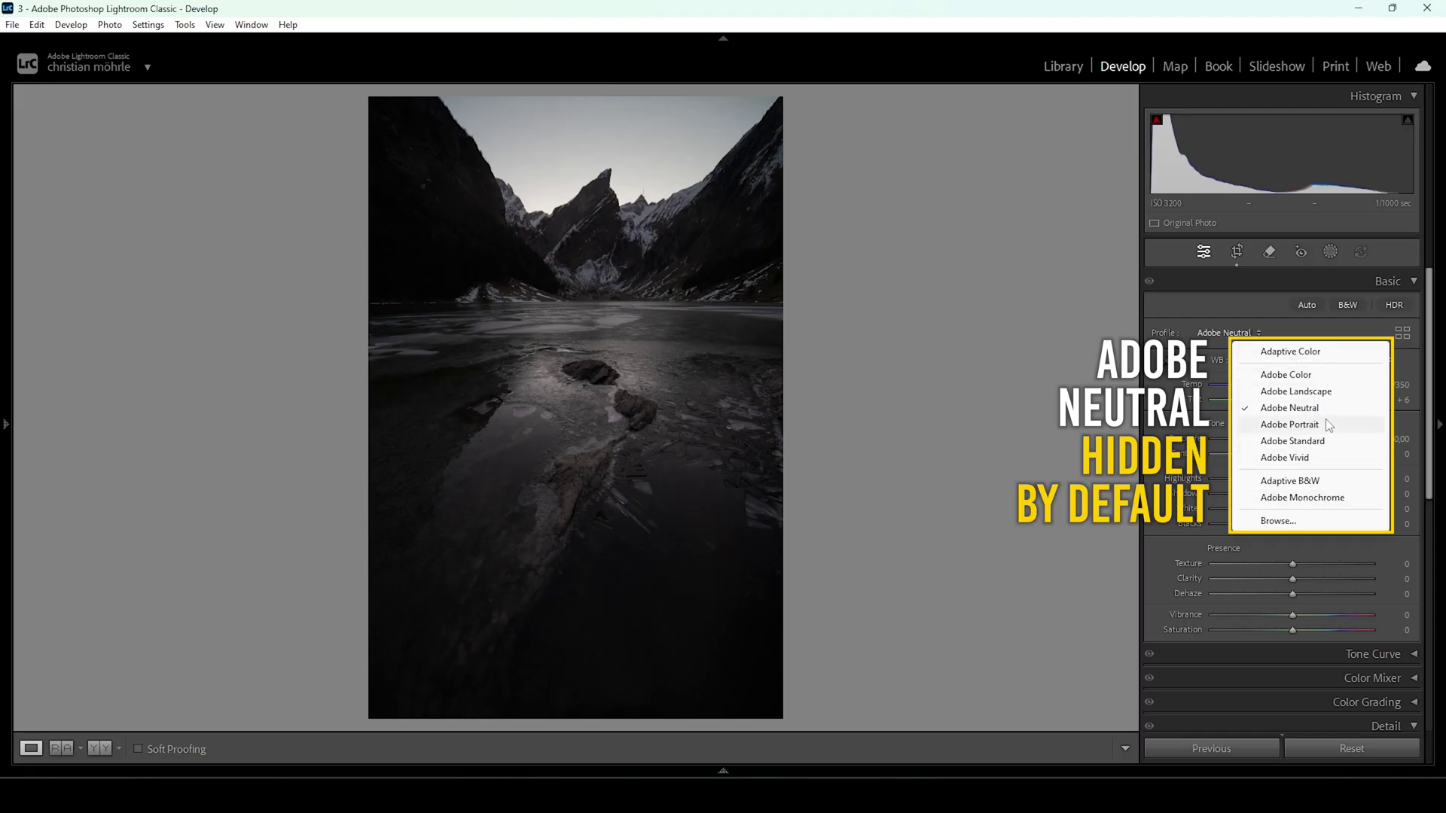
click(1307, 520)
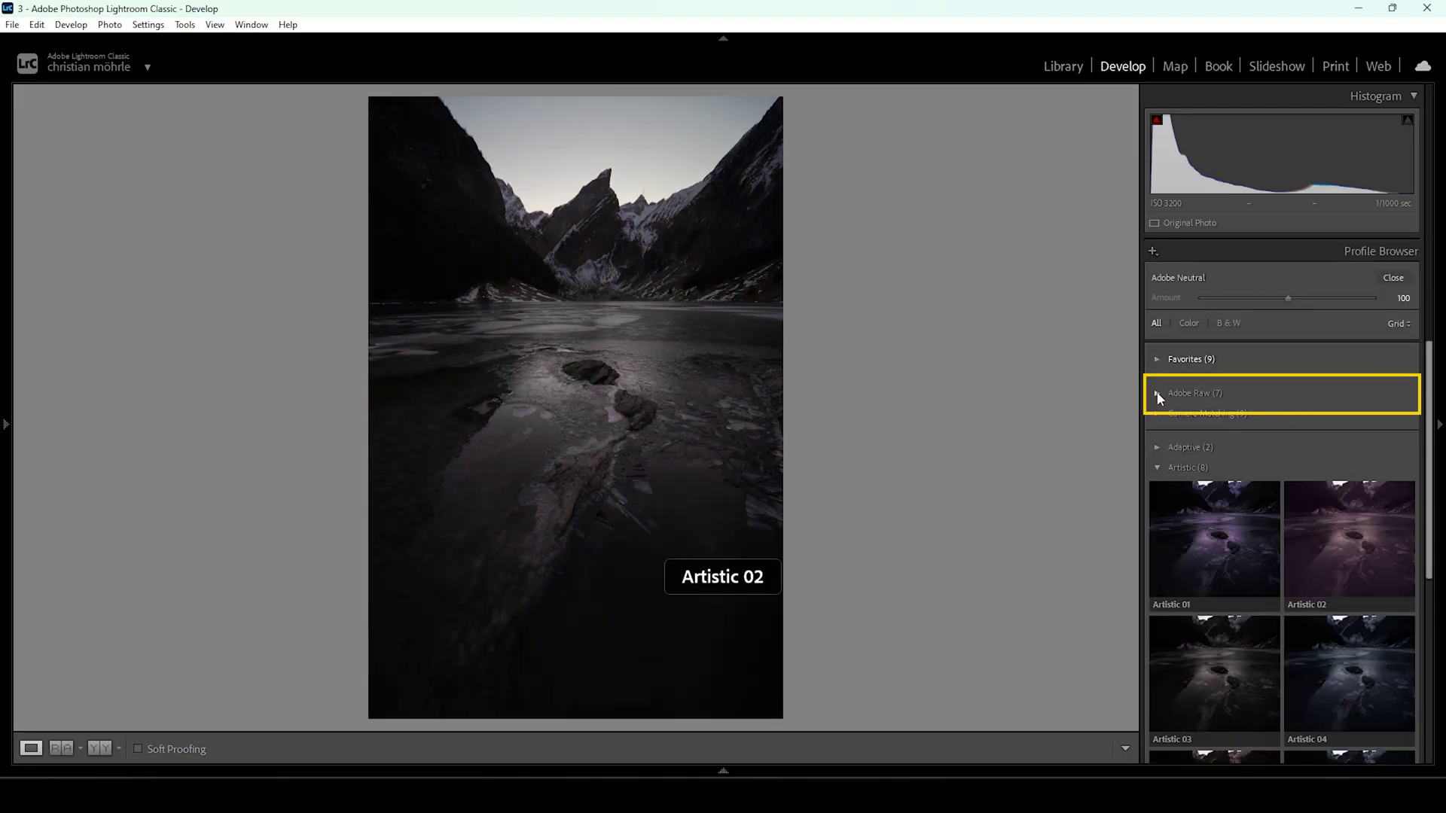
click(1158, 394)
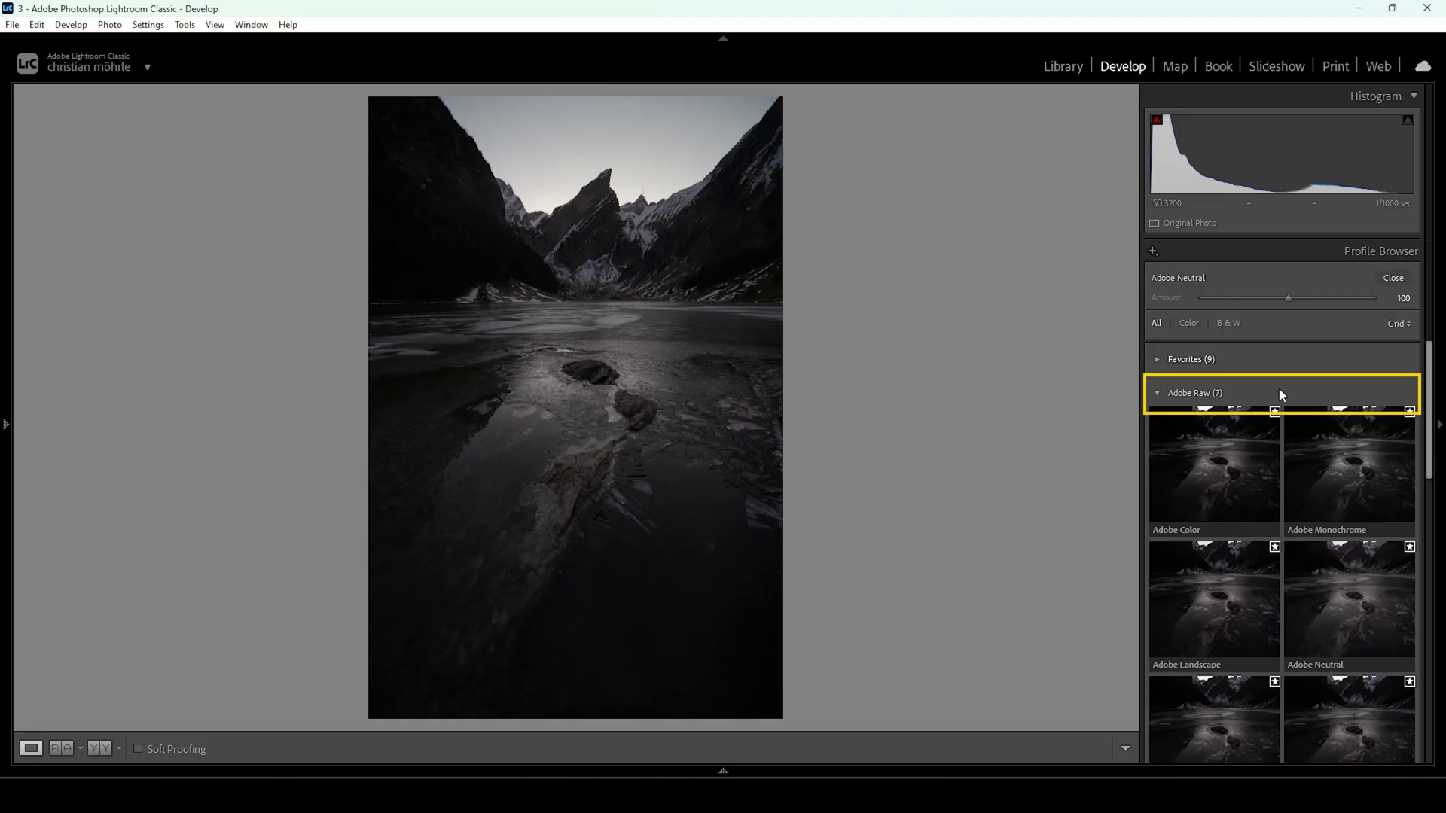
drag(1431, 364, 1434, 423)
click(1389, 432)
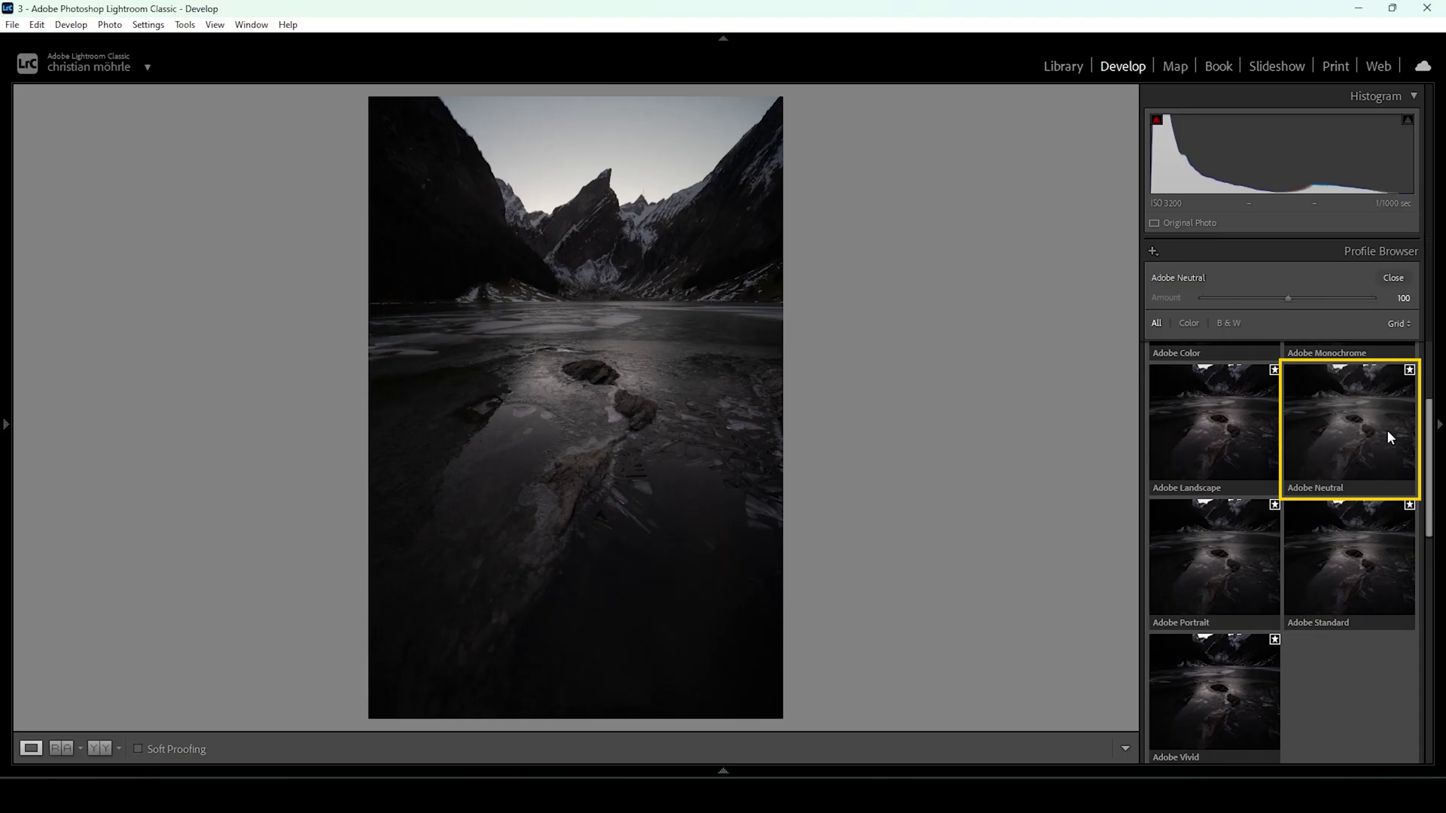
click(1297, 426)
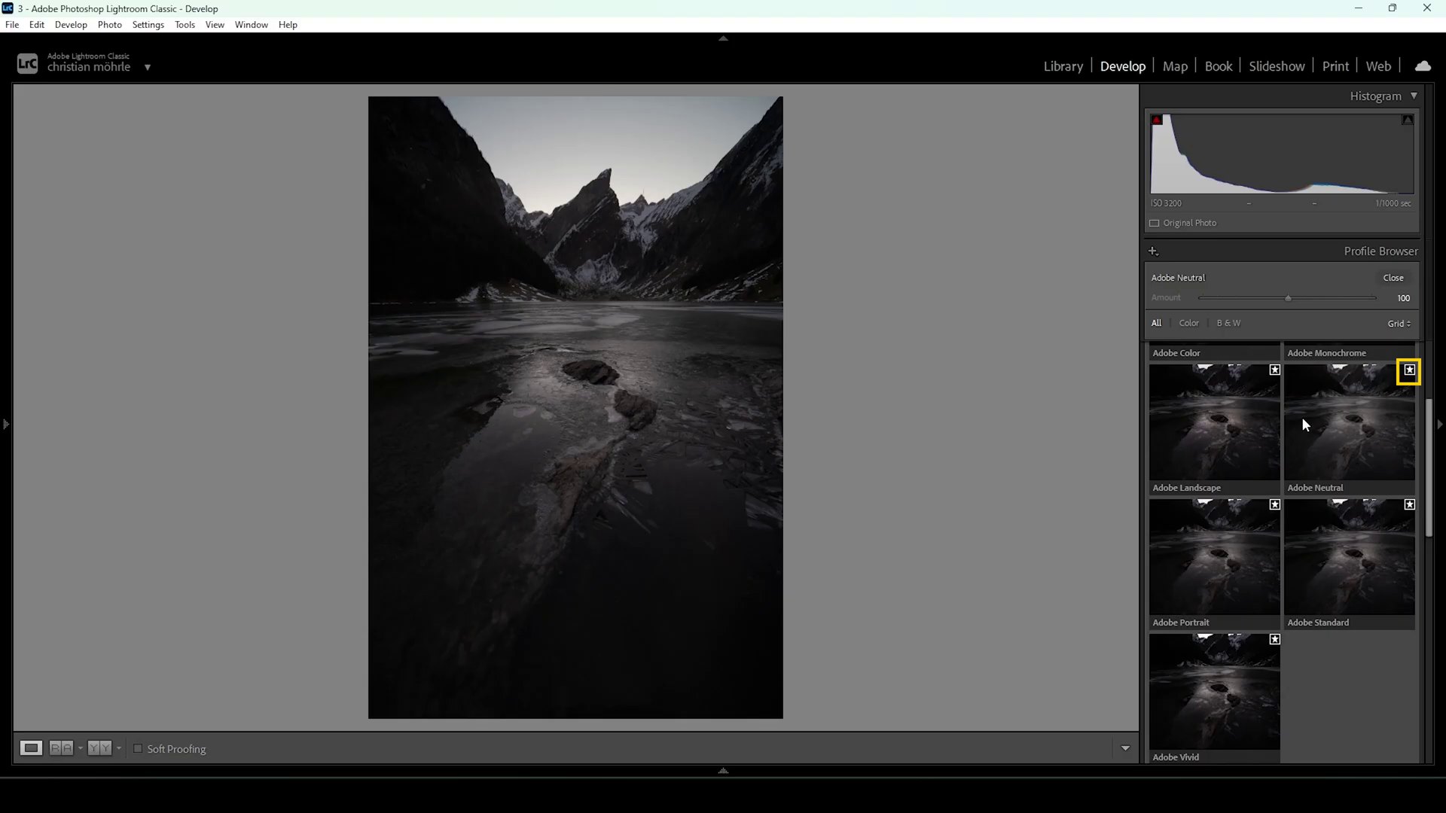
key(Escape)
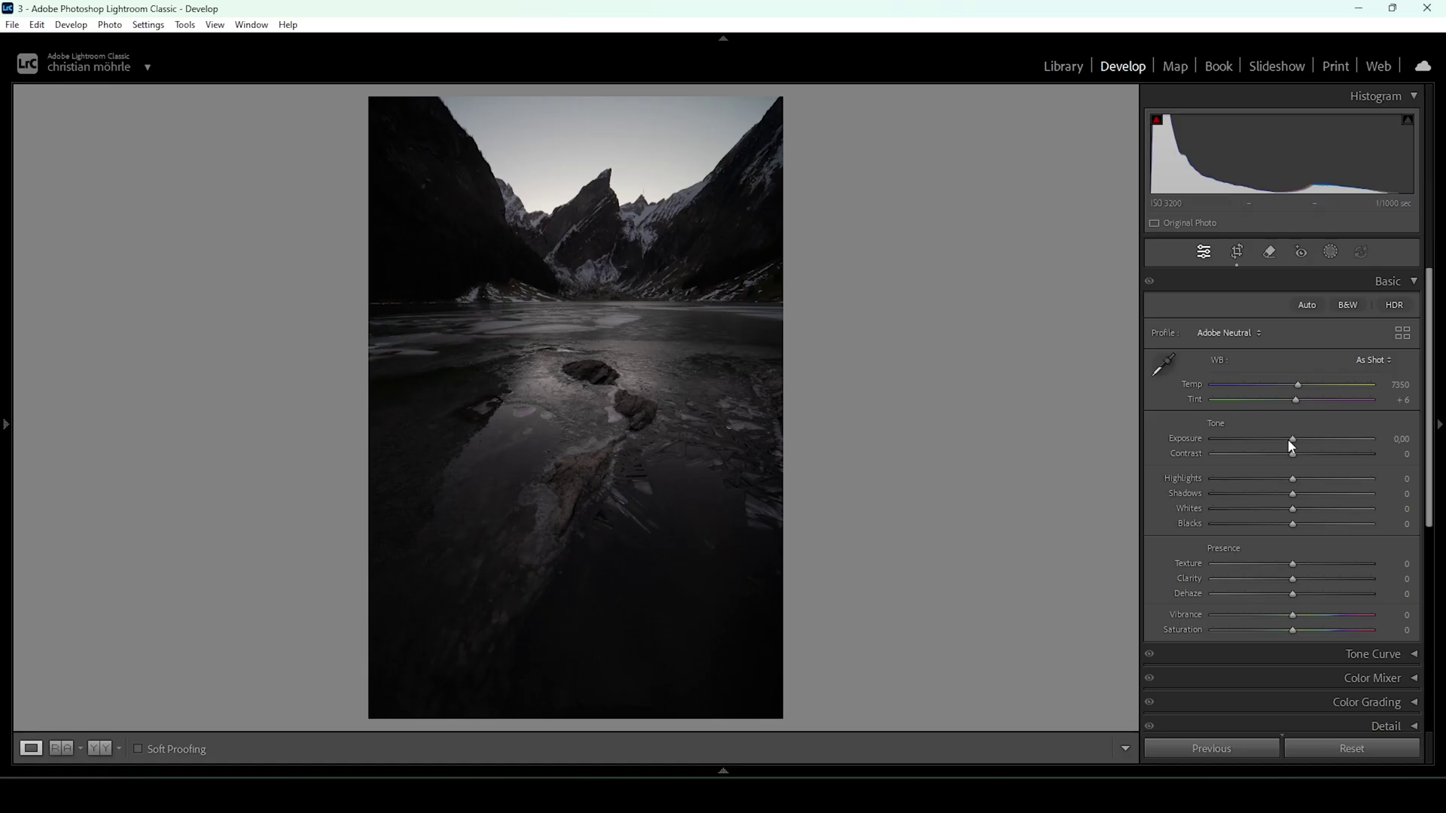
Step: Adjust the photo's tone: Exposure +0.50, Highlights -23, Shadows +7, Whites +28 and Blacks +25
drag(1285, 440, 1299, 440)
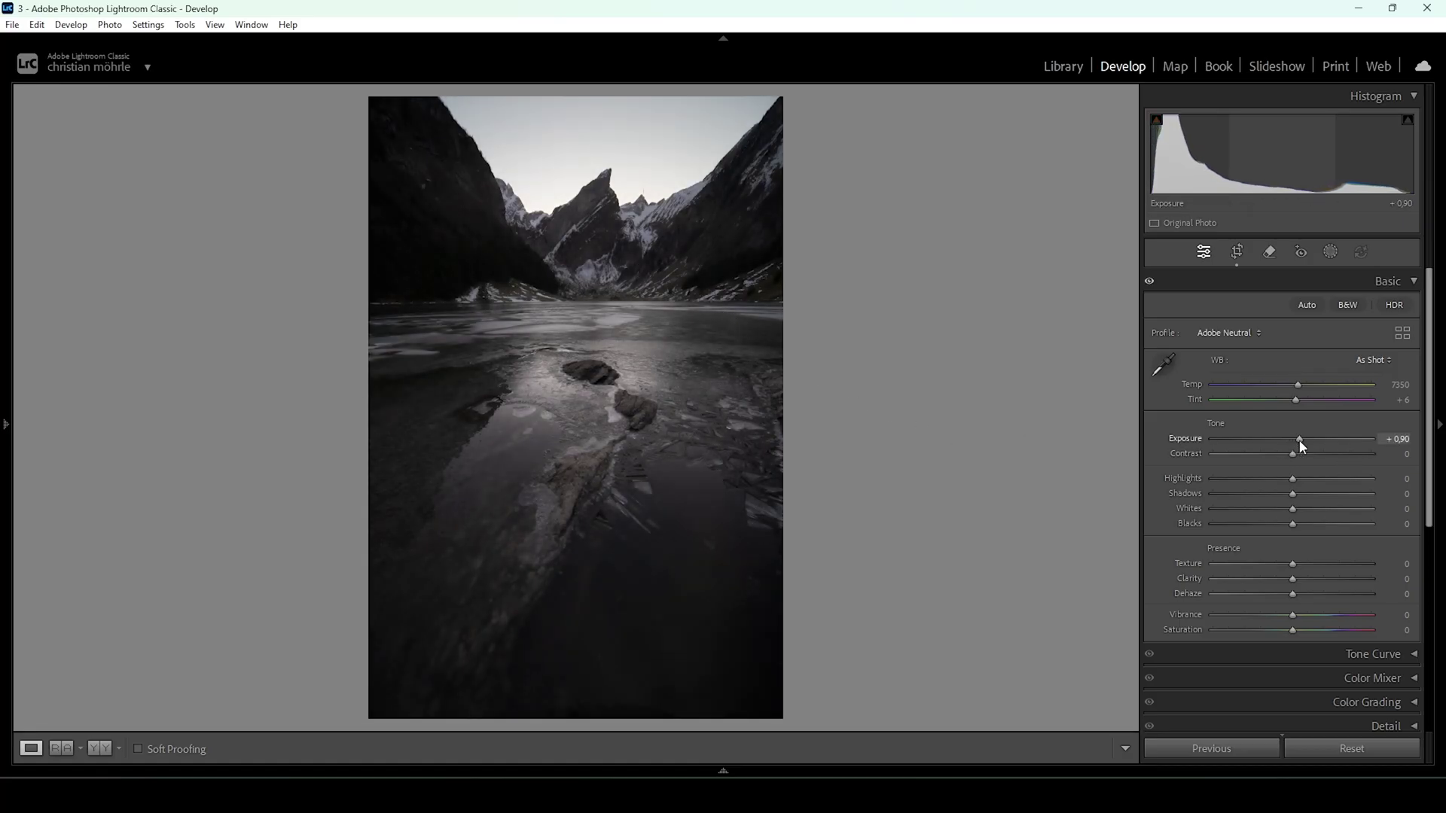
drag(1299, 439, 1296, 440)
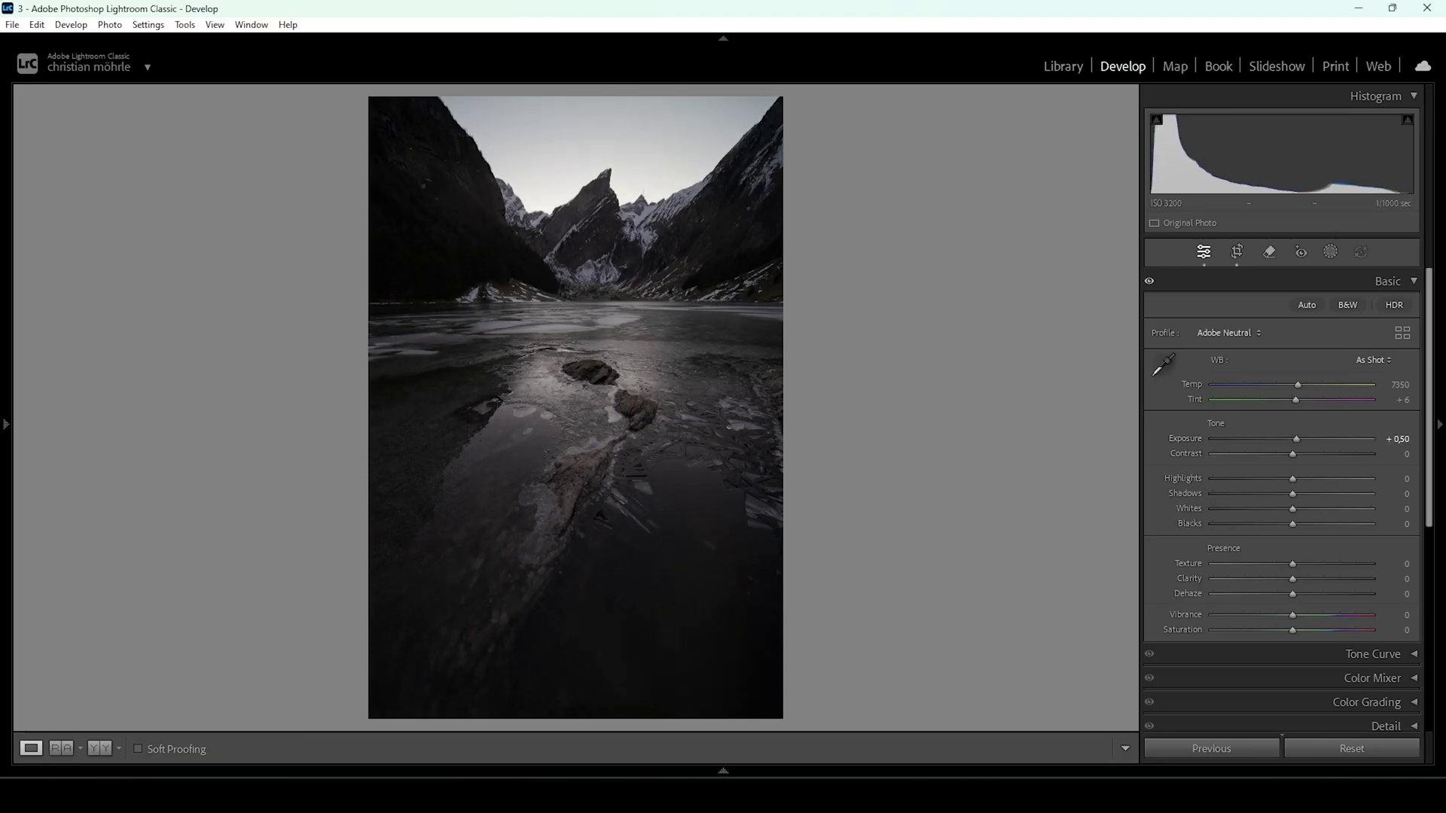
drag(1293, 494, 1312, 525)
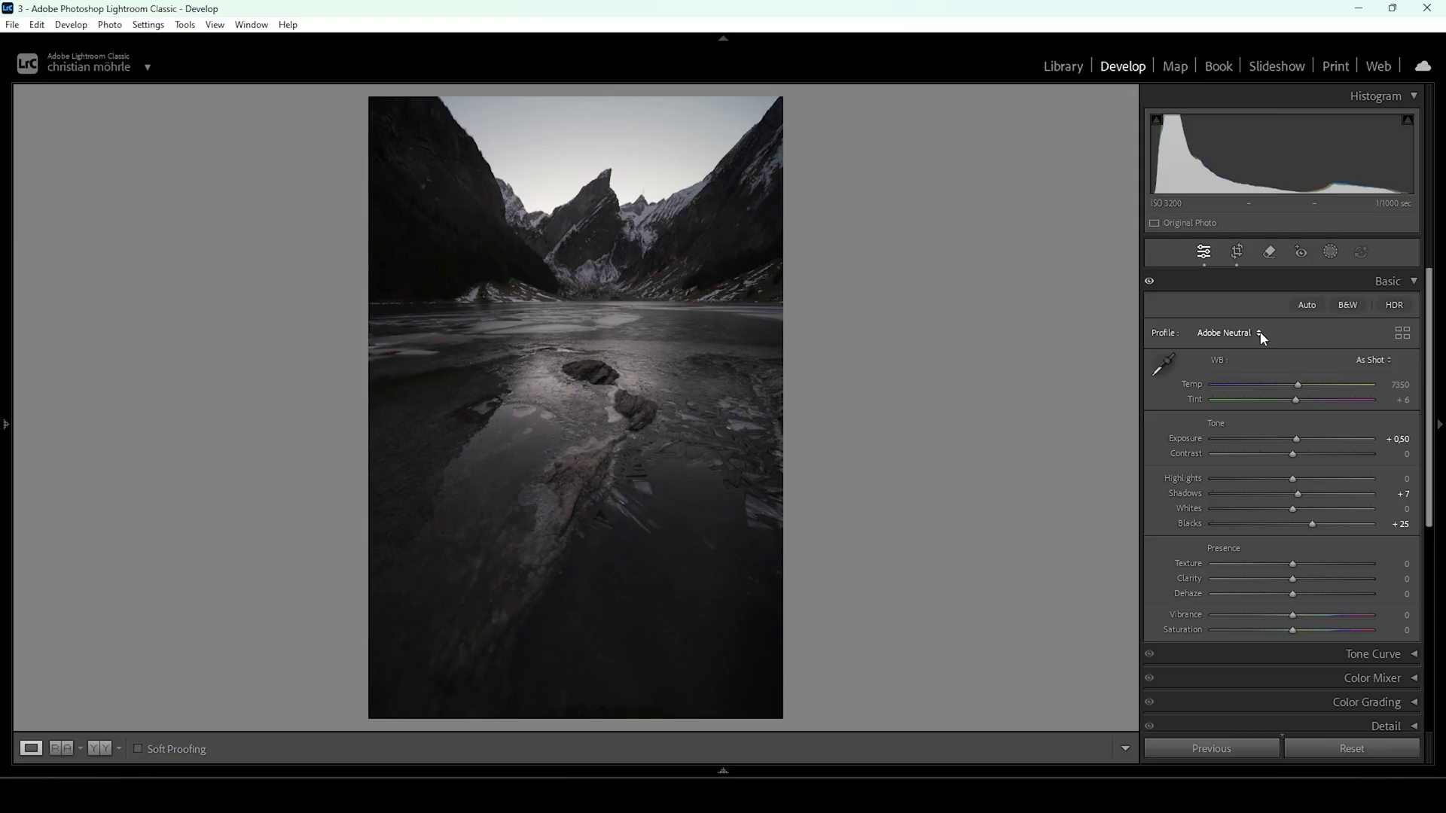
drag(1289, 482, 1268, 478)
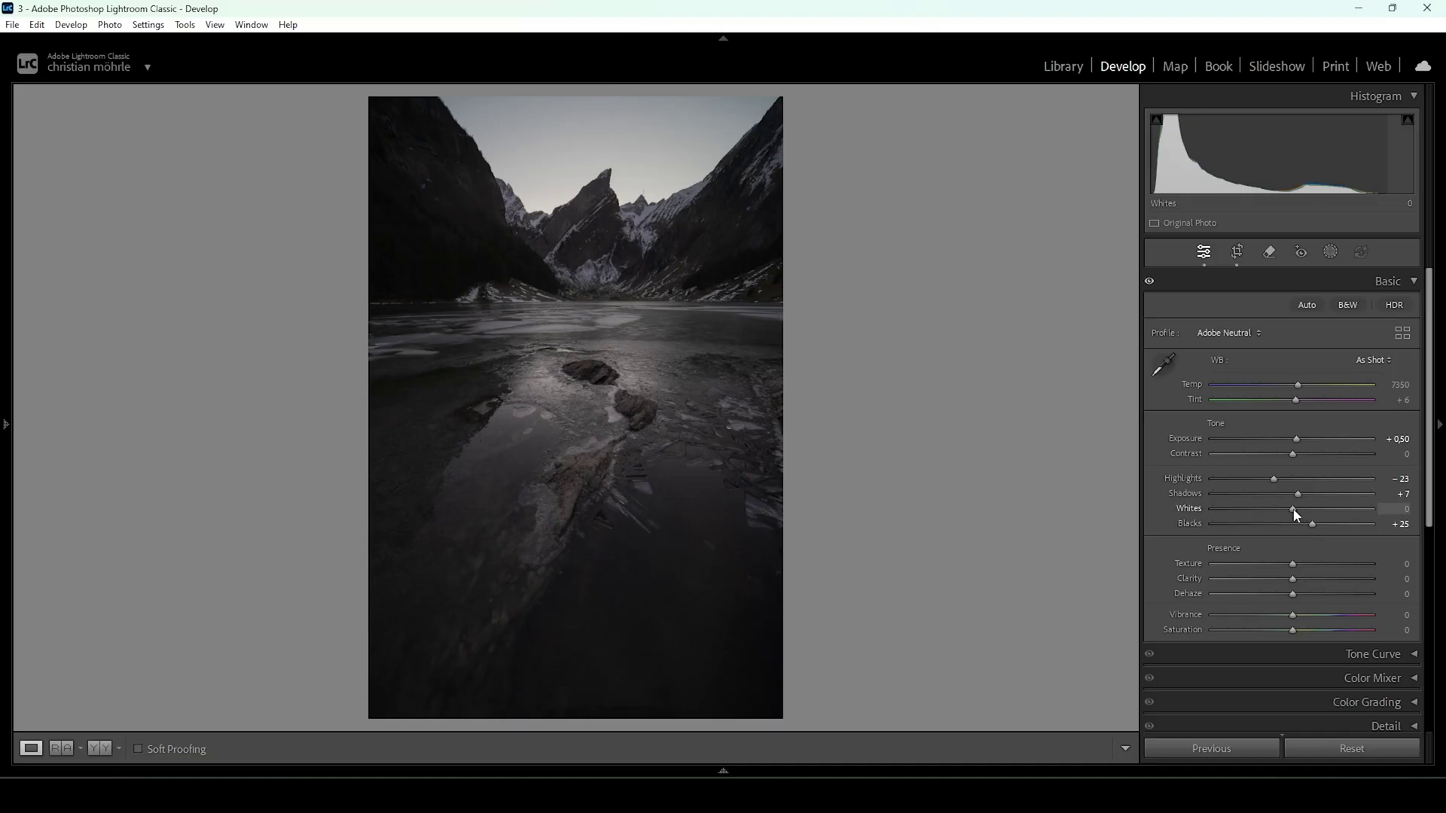
drag(1294, 510, 1315, 515)
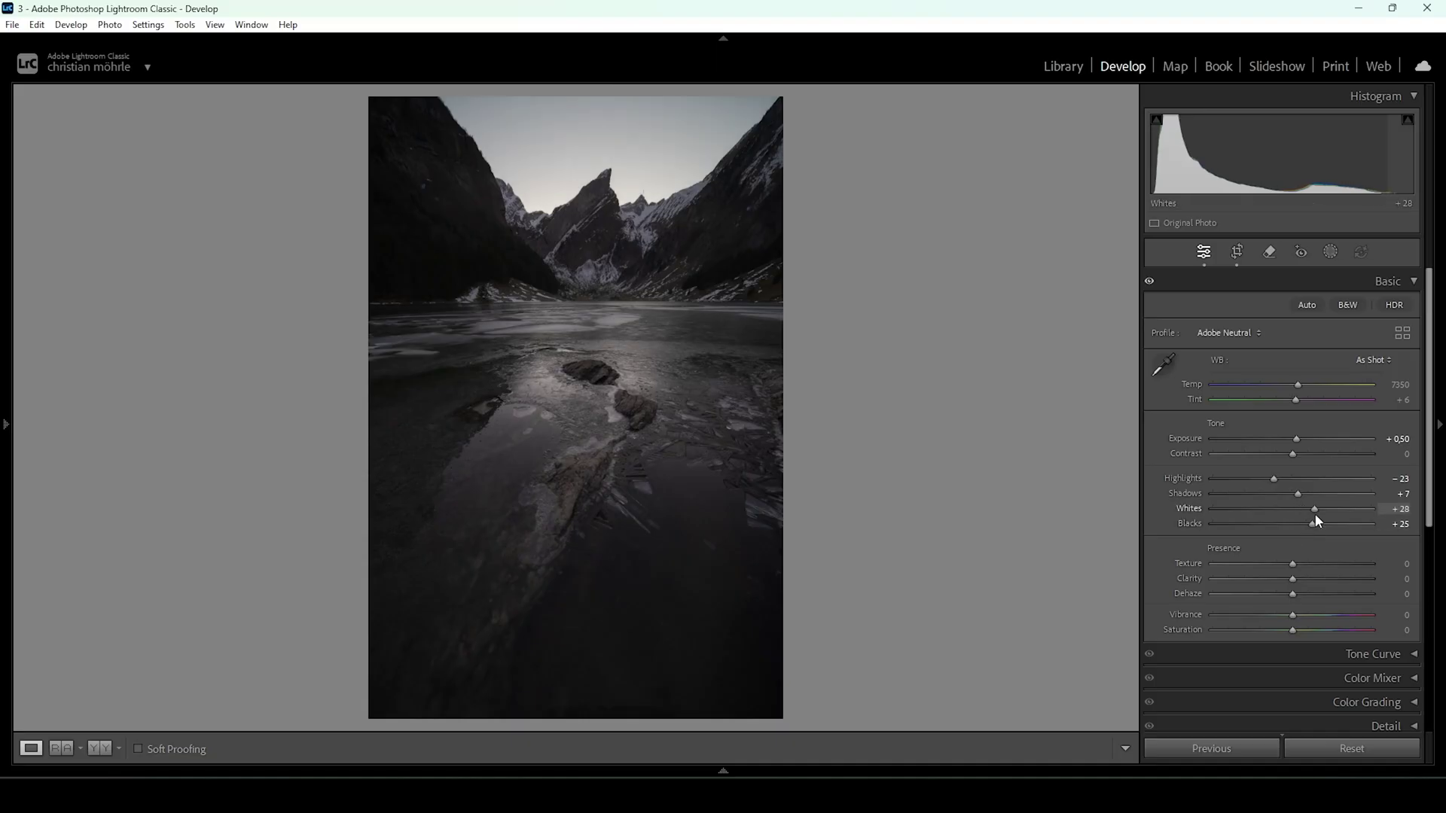
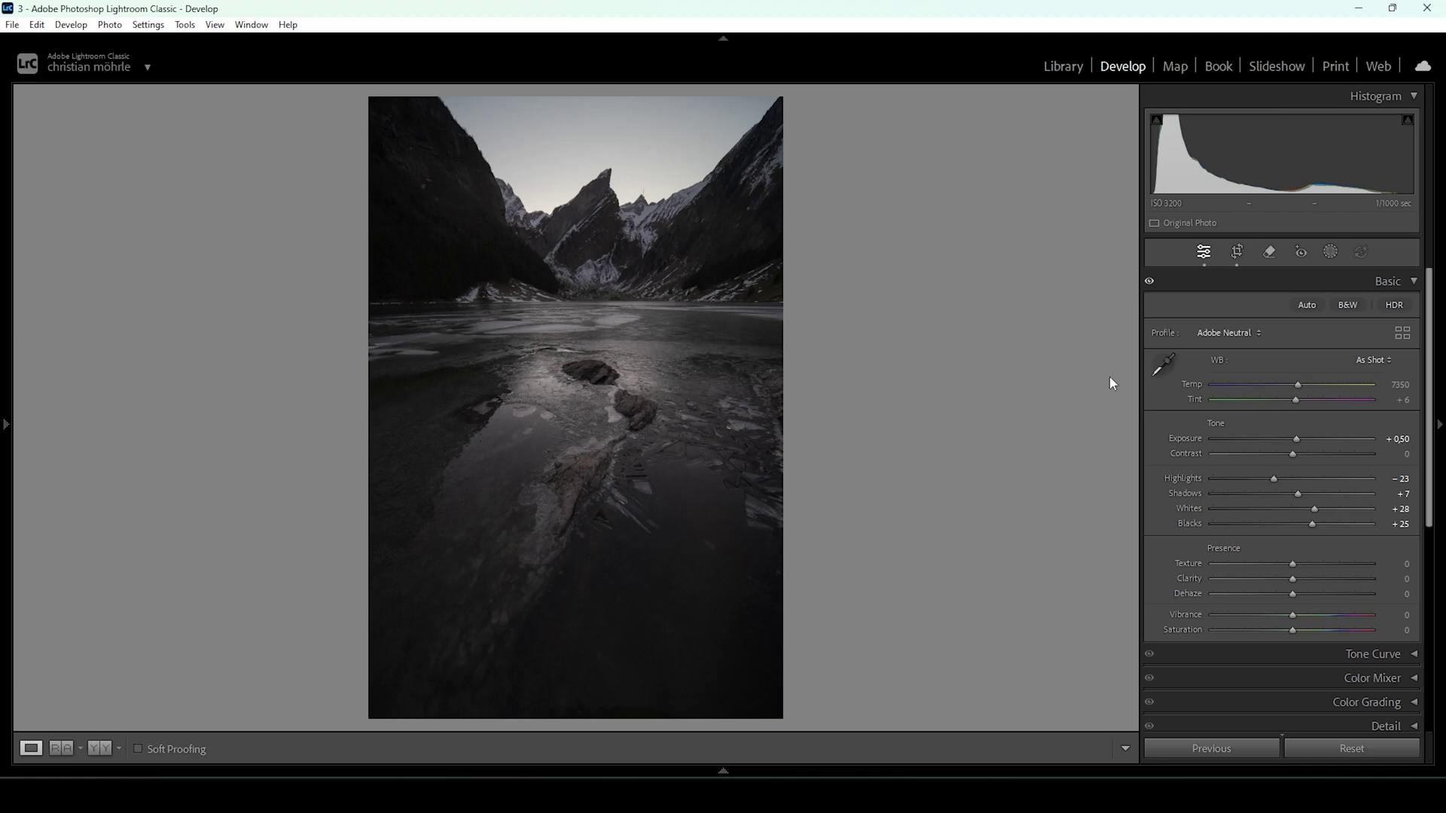
Step: Cool the white balance to Temp 6218, and set Vibrance to +18 and Saturation to +14
drag(1297, 383, 1281, 390)
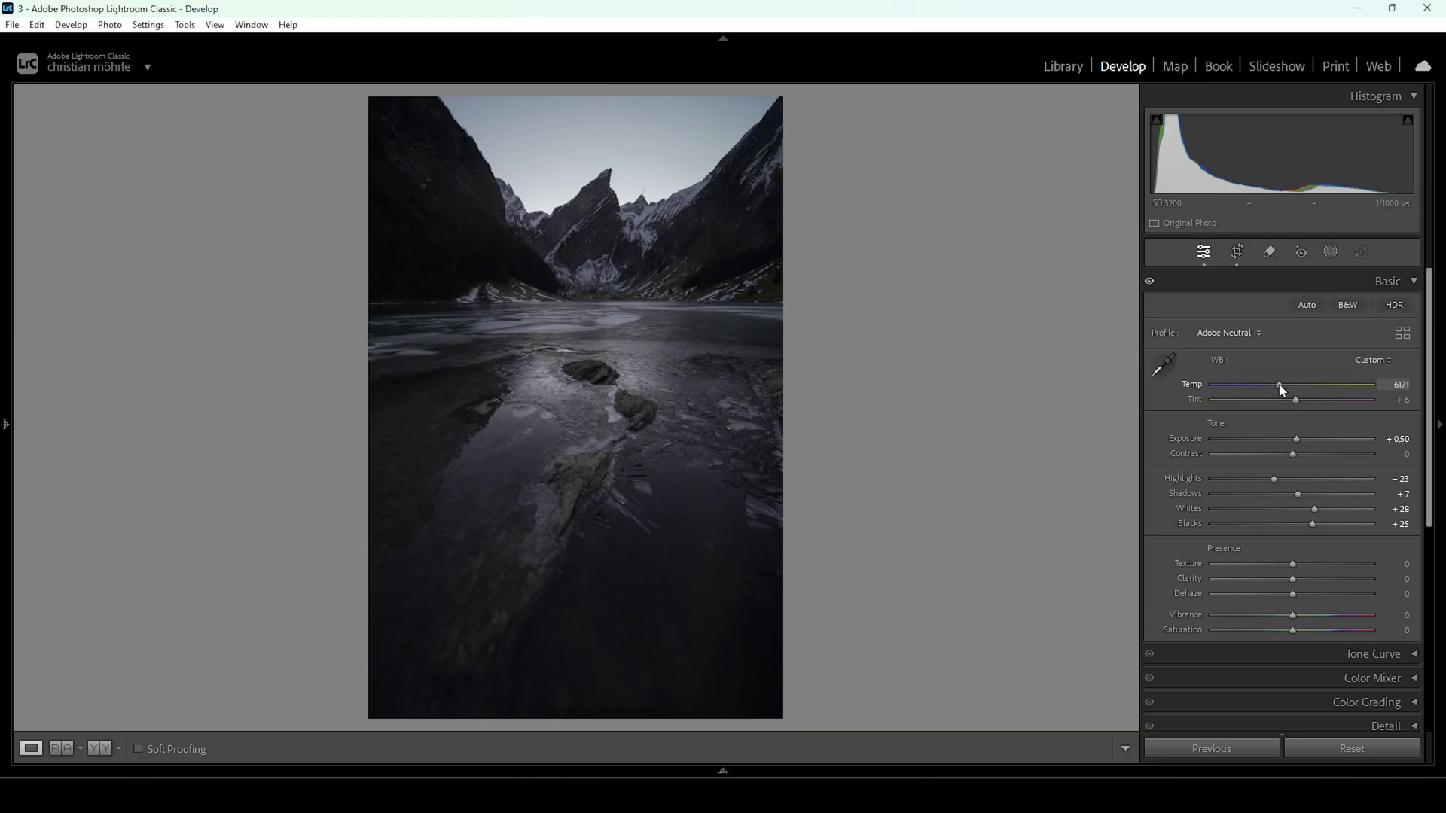
drag(1282, 392, 1282, 392)
drag(1292, 616, 1308, 622)
drag(1292, 631, 1306, 637)
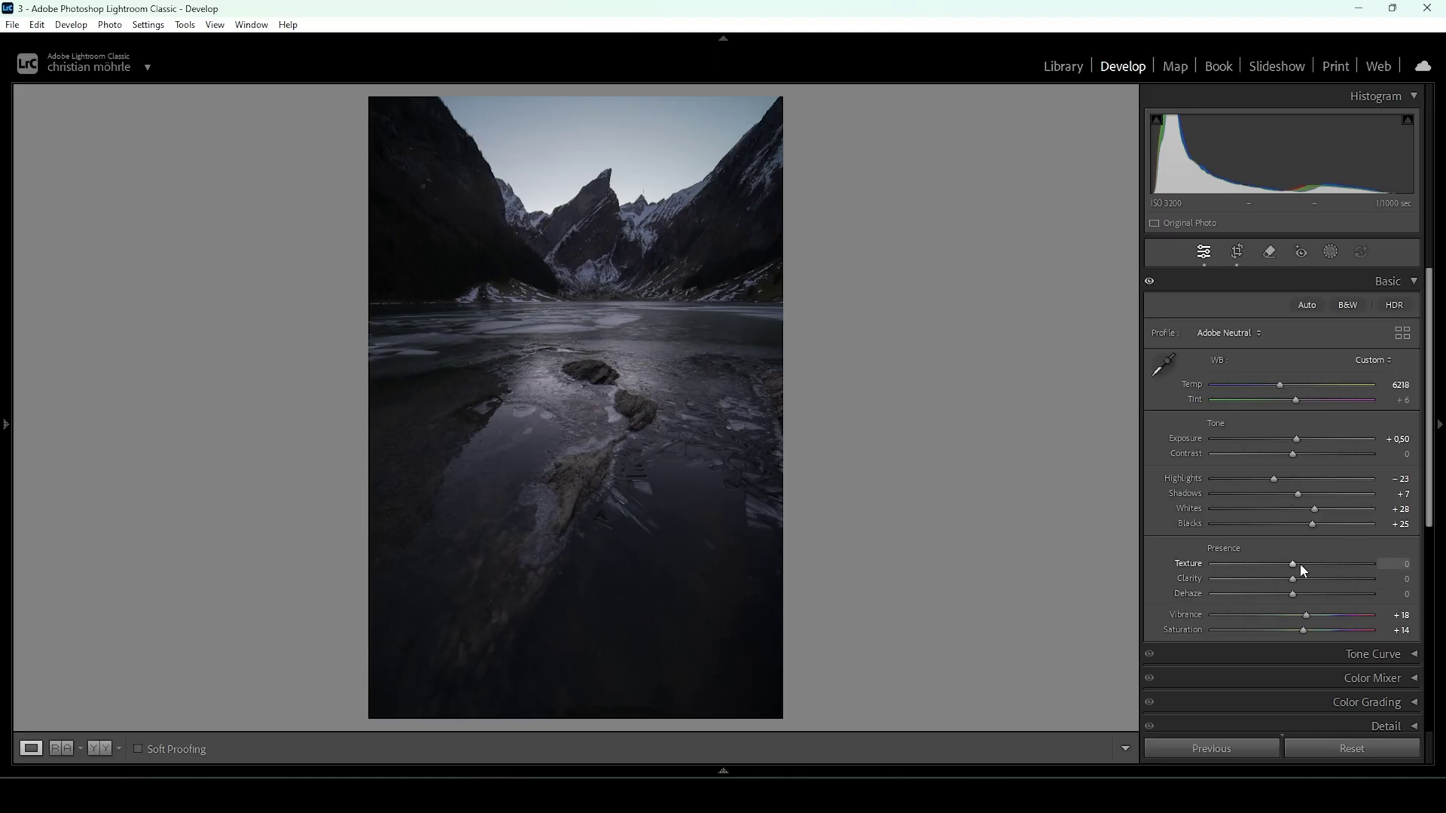
Step: Set Texture to +13, Clarity to +8 and Dehaze to +4, and compare the photo before and after the edits
drag(1296, 563, 1305, 563)
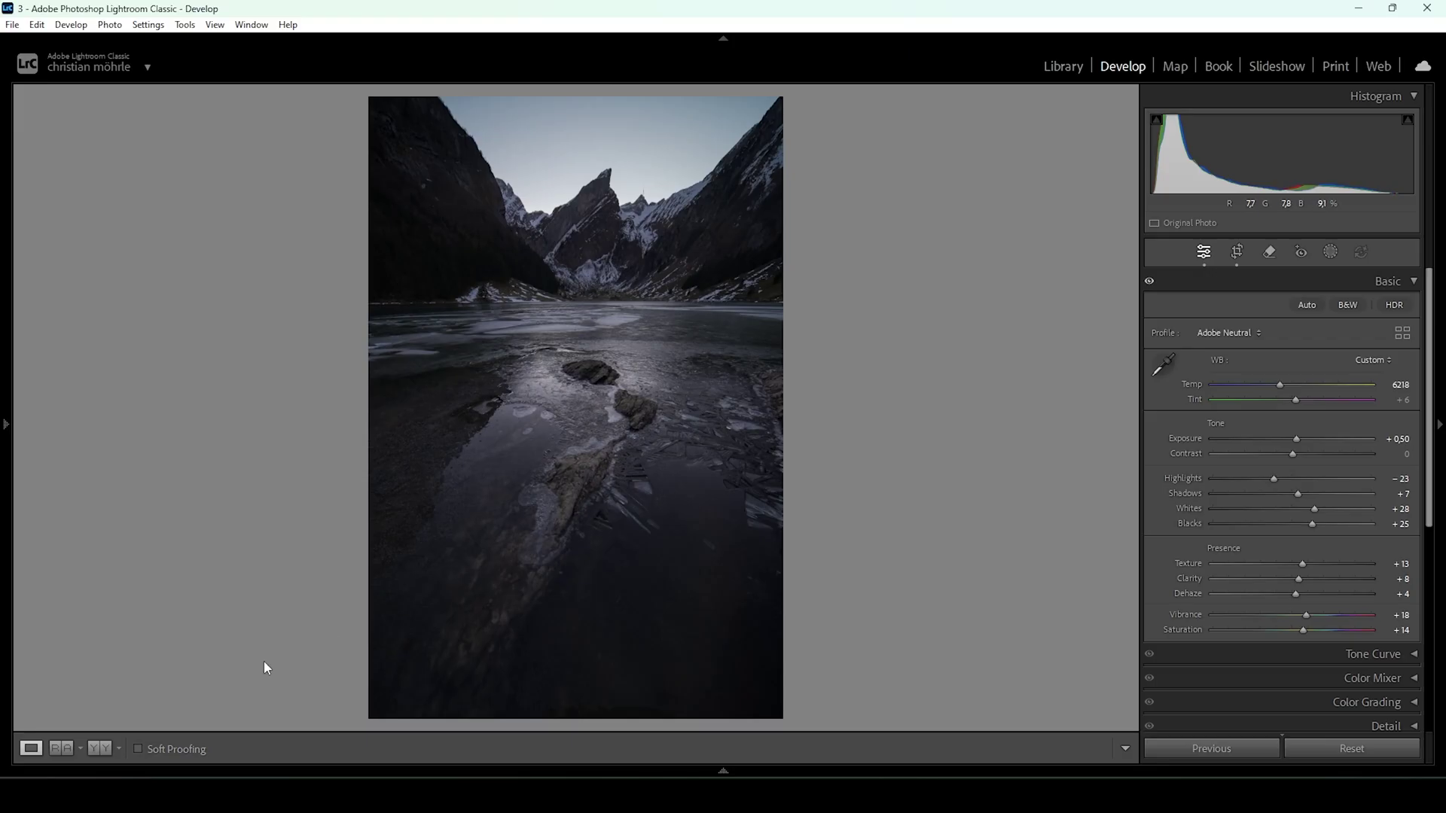
click(99, 748)
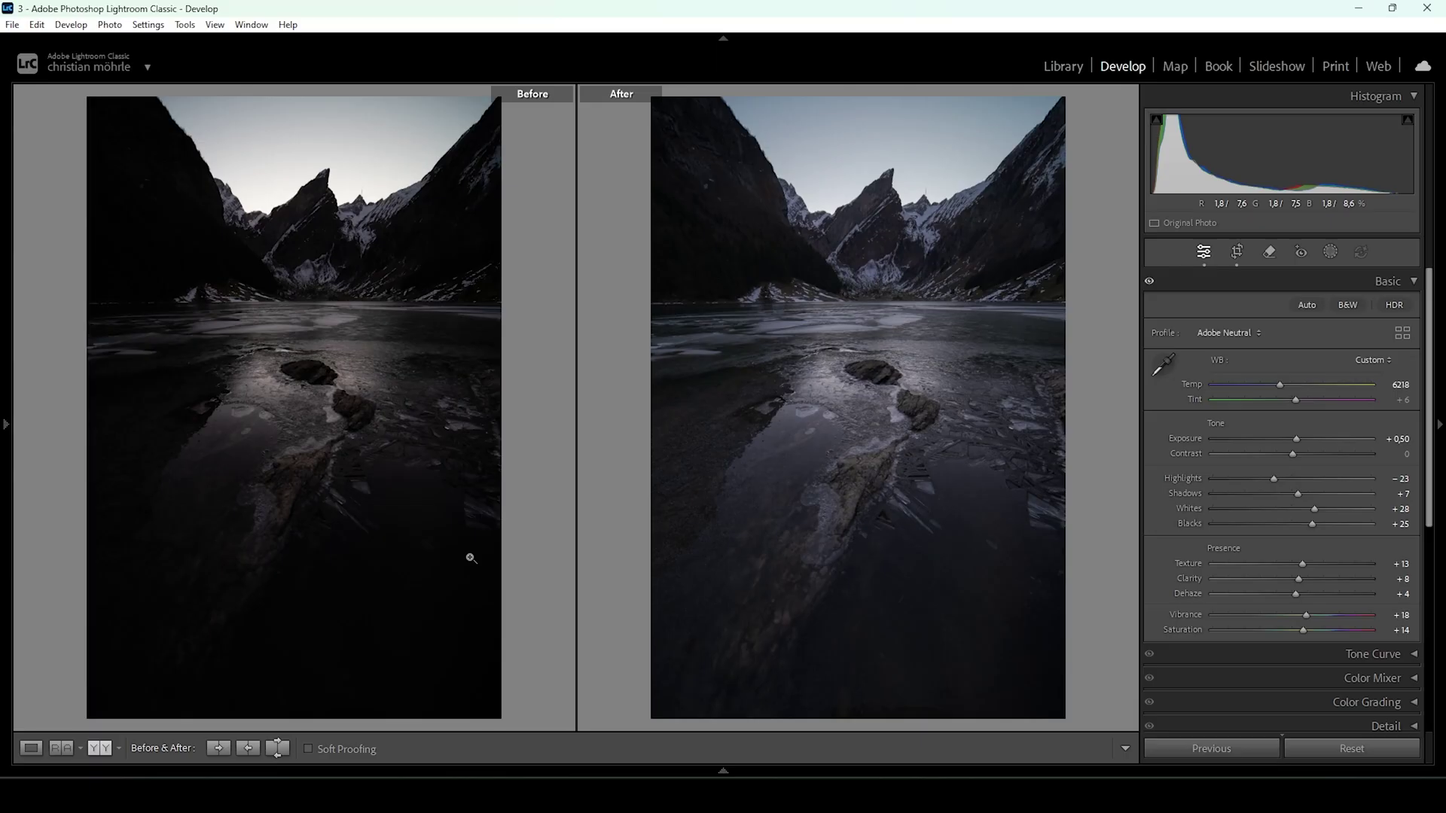
click(31, 748)
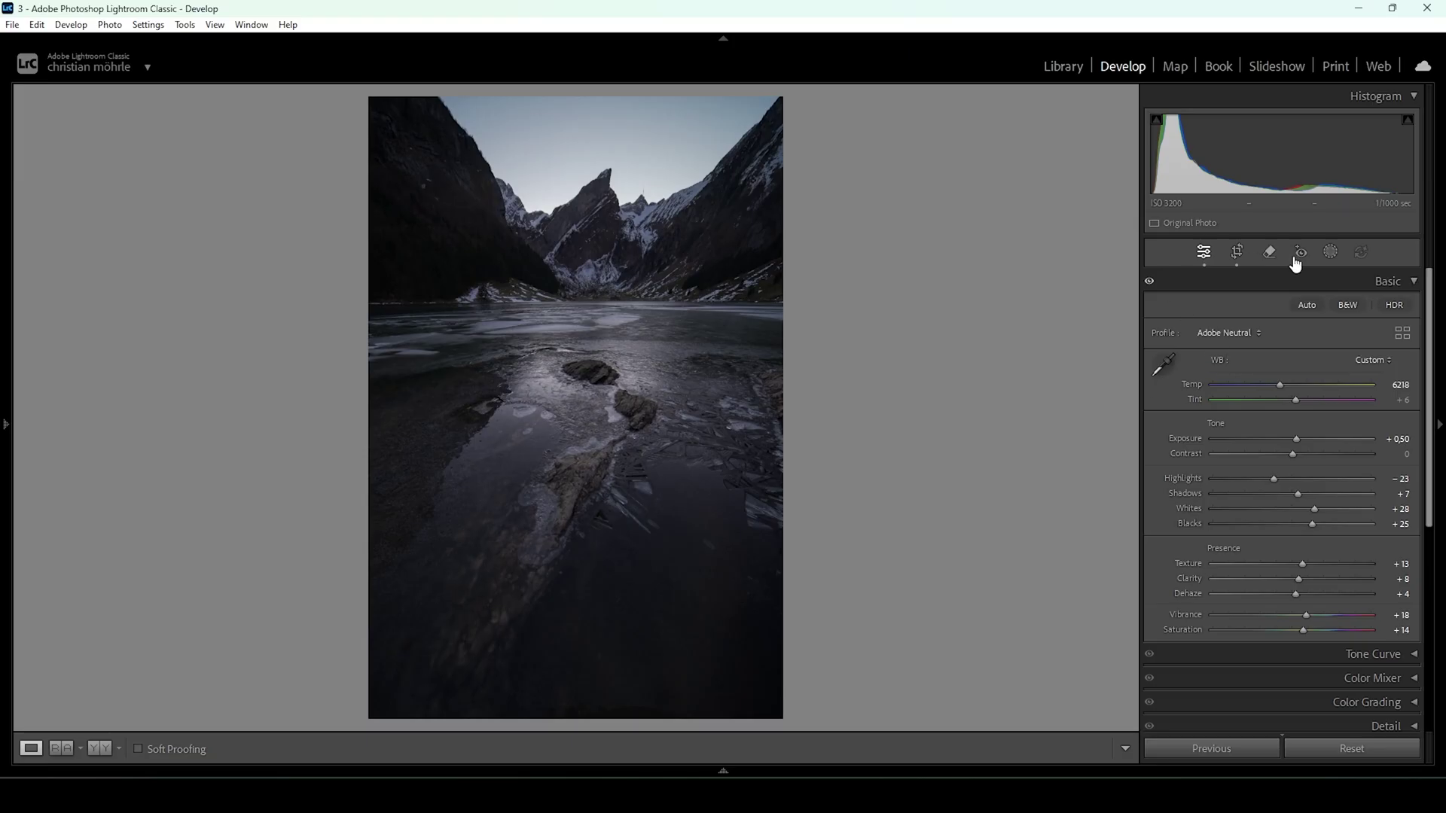
Step: Create a landscape mask from the Mountains and invert it so it covers the sky and the foreground
click(1331, 252)
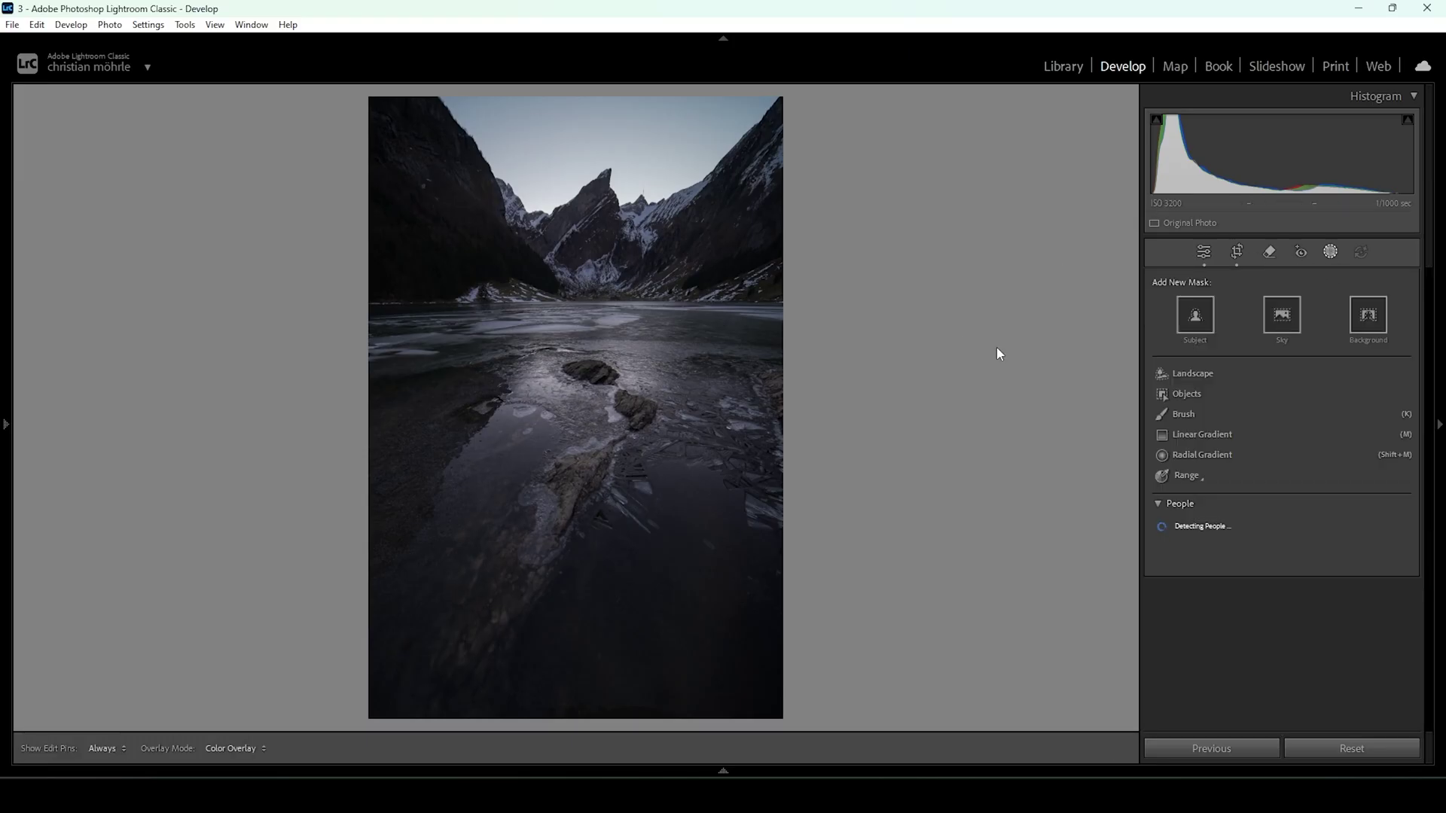
click(1206, 379)
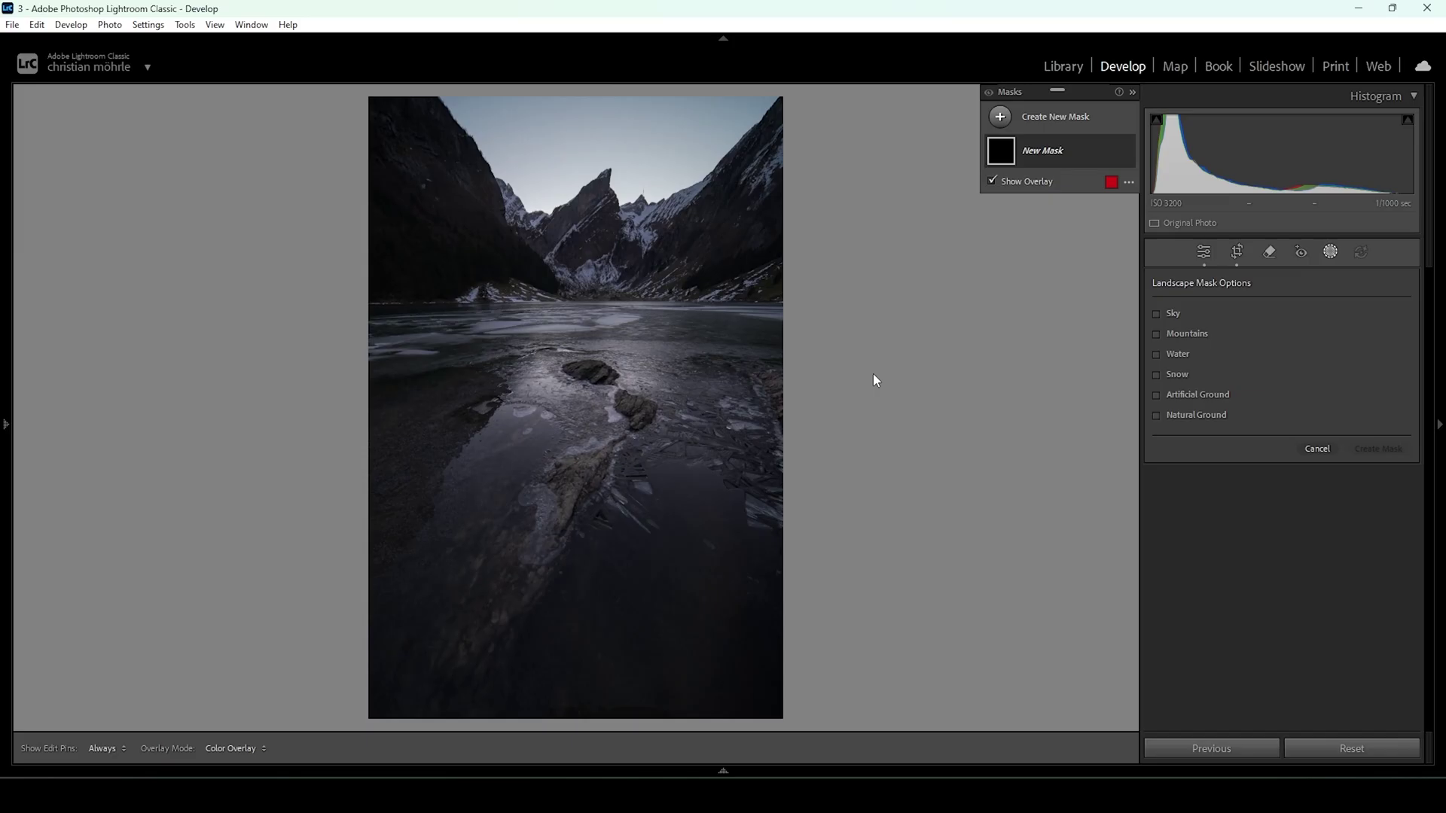
click(1174, 336)
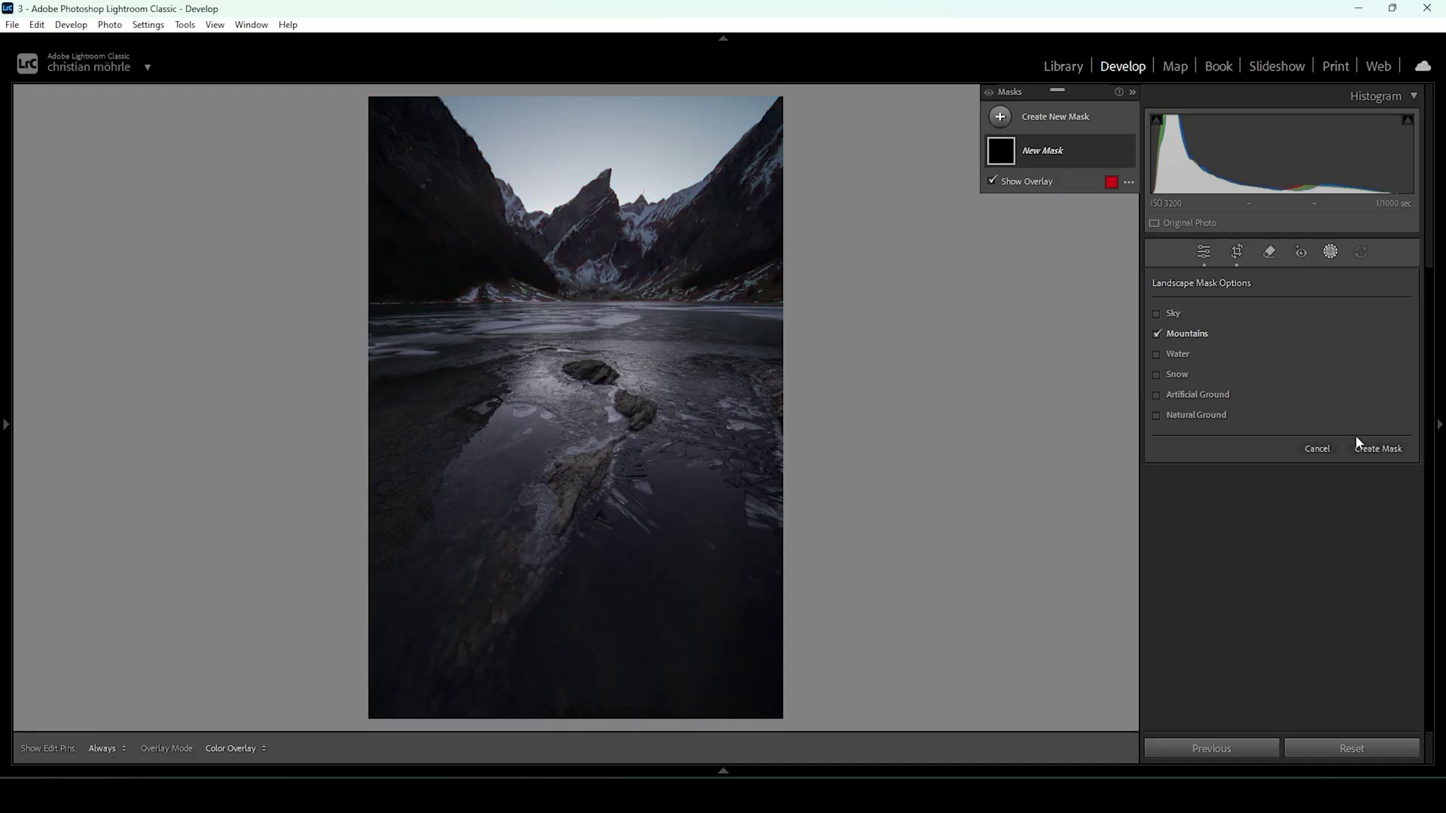
click(1380, 449)
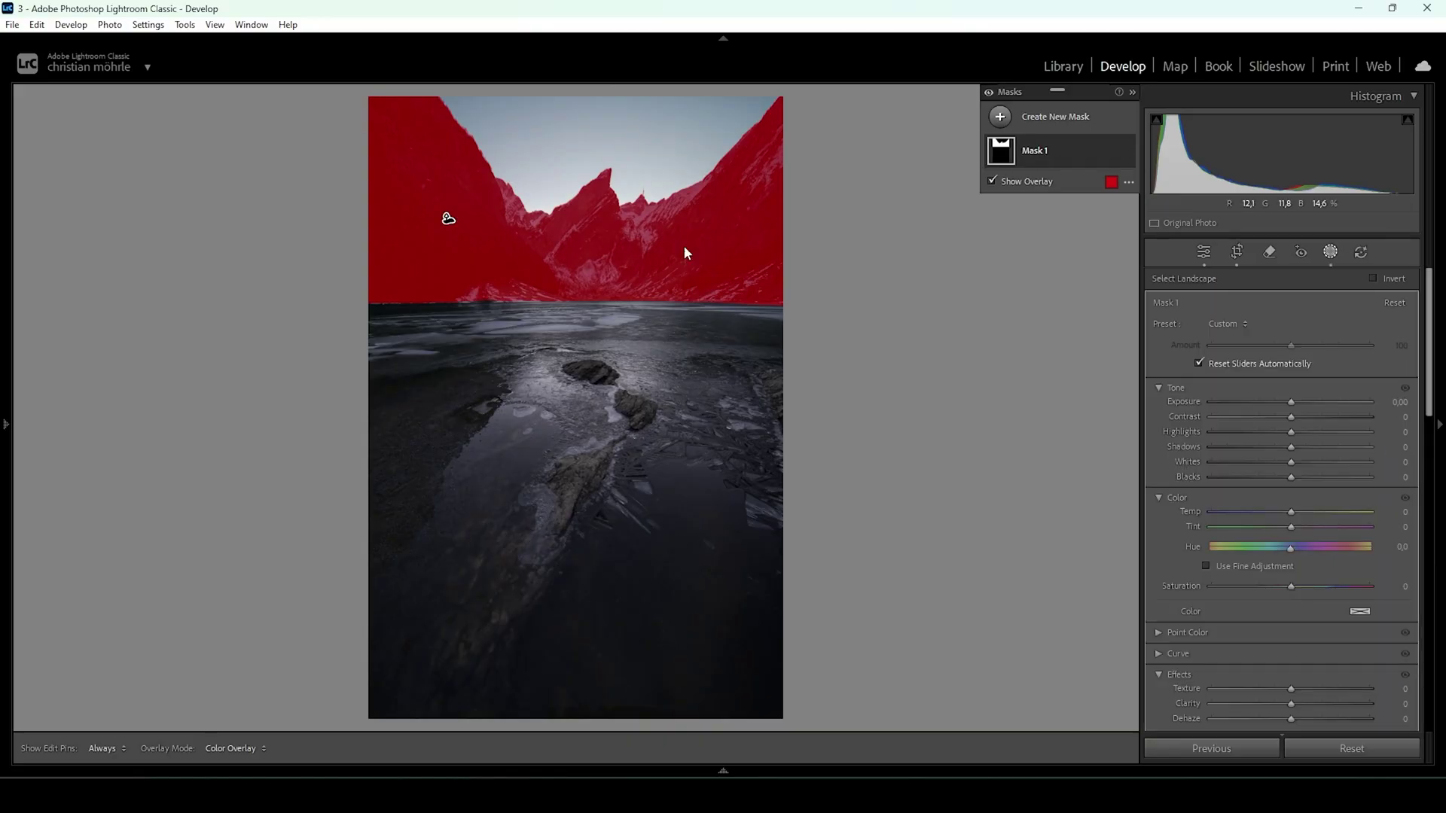
click(1372, 278)
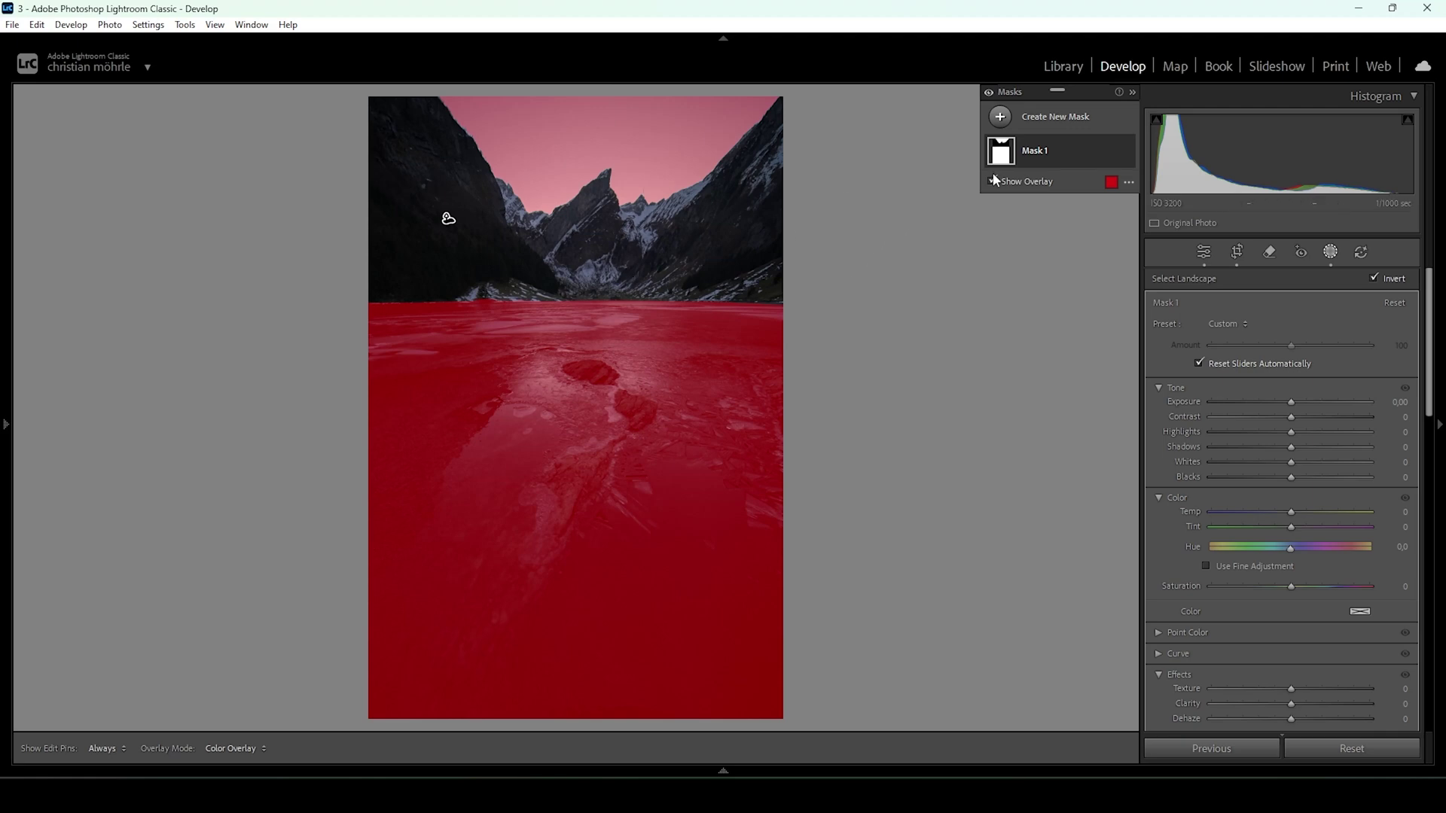
Step: Subtract a linear gradient from the inverted mountain mask to exclude the lake foreground, fading upward from the foot of the mountains
mouse_move(1072, 159)
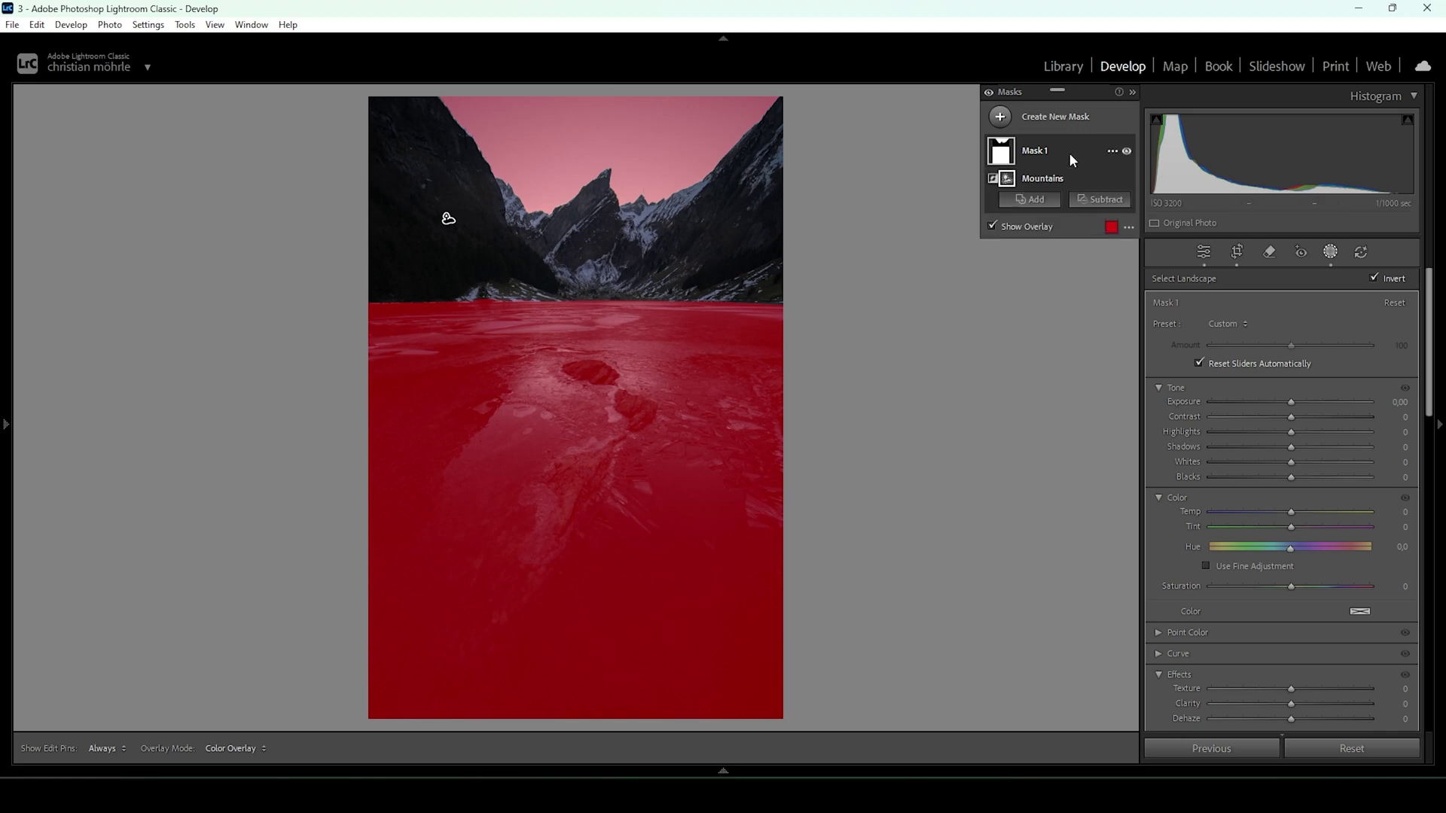
click(1109, 201)
click(1128, 384)
drag(604, 285, 614, 226)
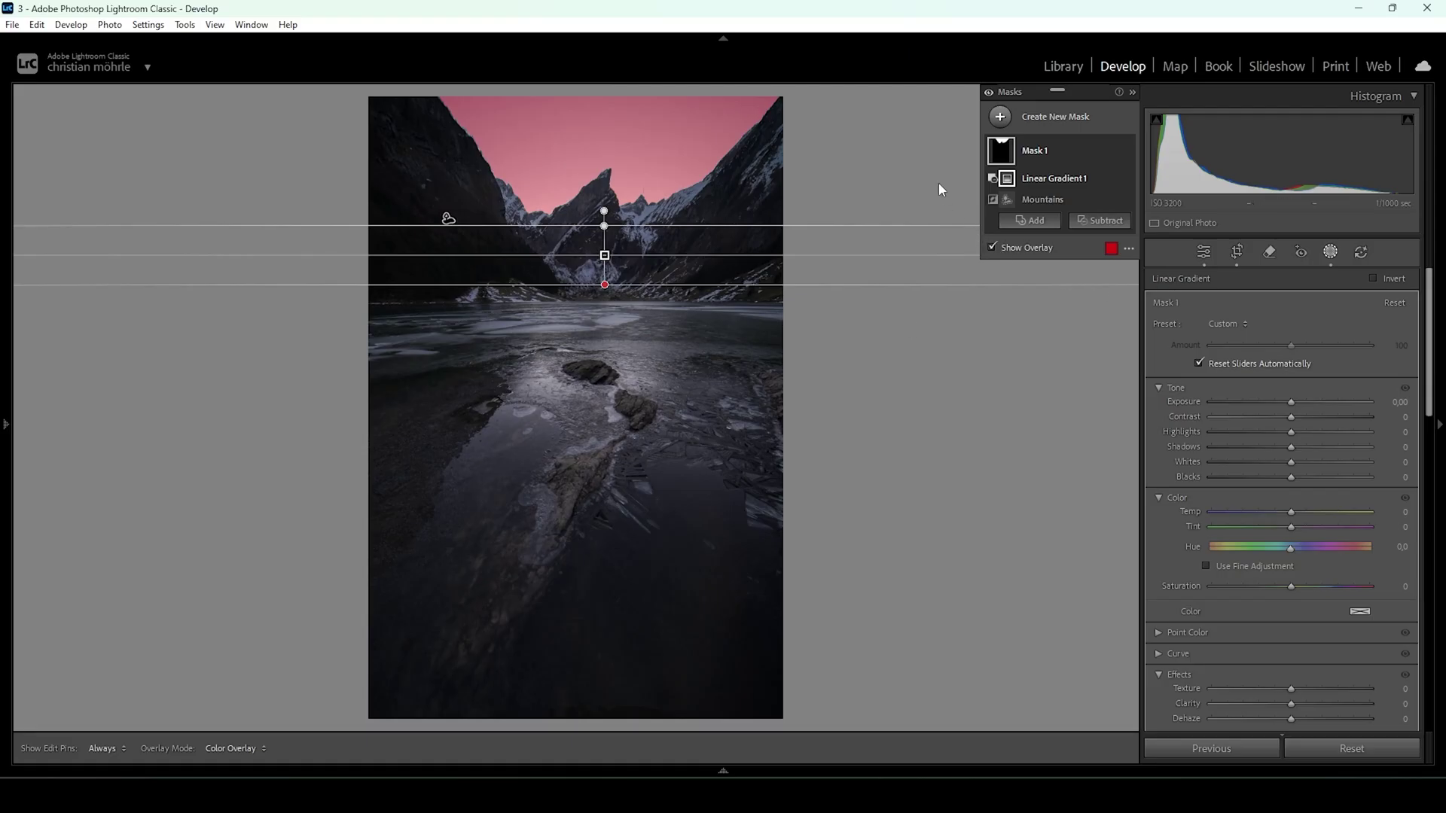
Step: Subtract a second linear gradient from the mask, fading from the upper sky down past the central peak
mouse_move(1054, 143)
click(1109, 220)
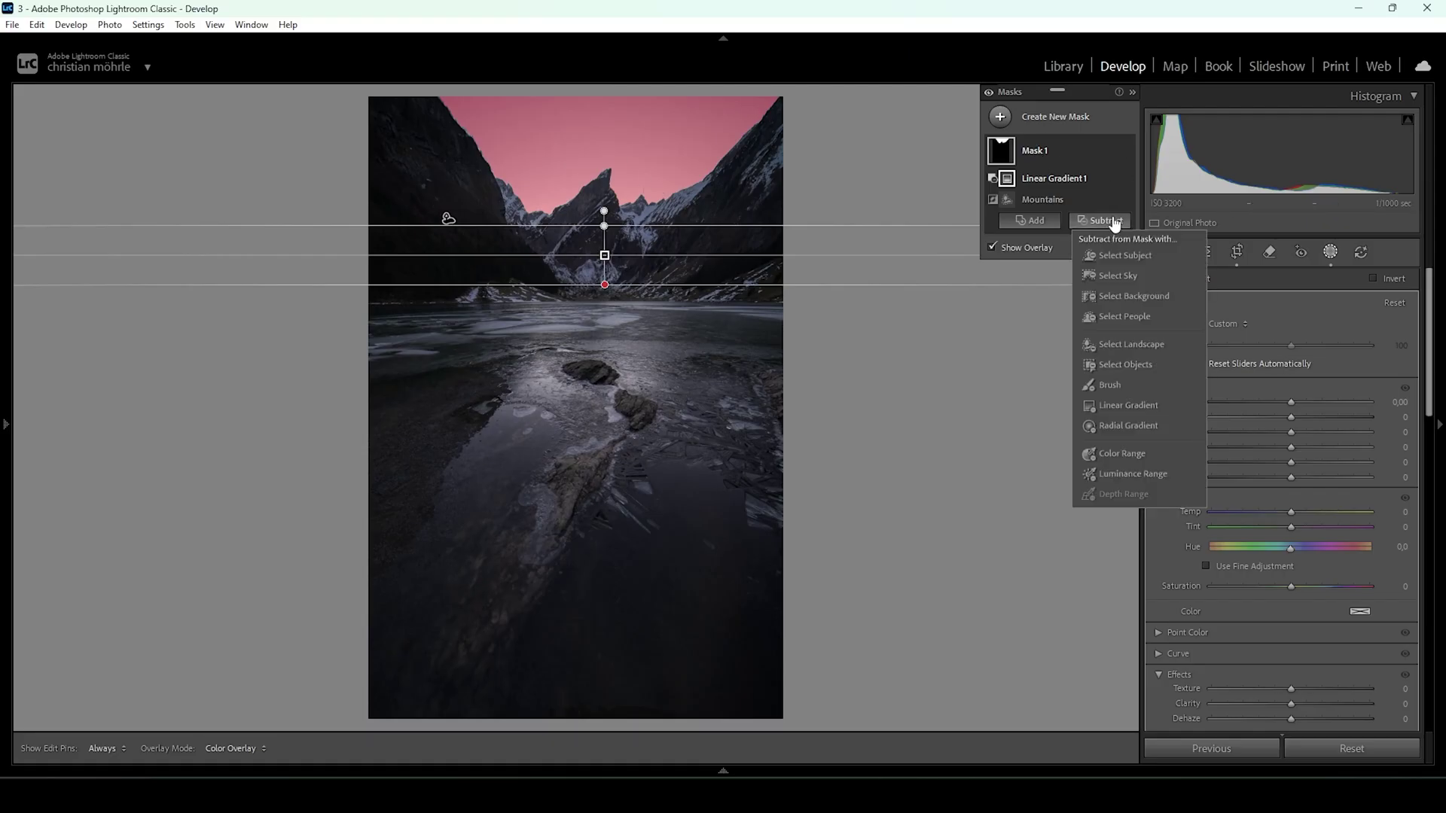
click(1099, 406)
drag(598, 106, 604, 264)
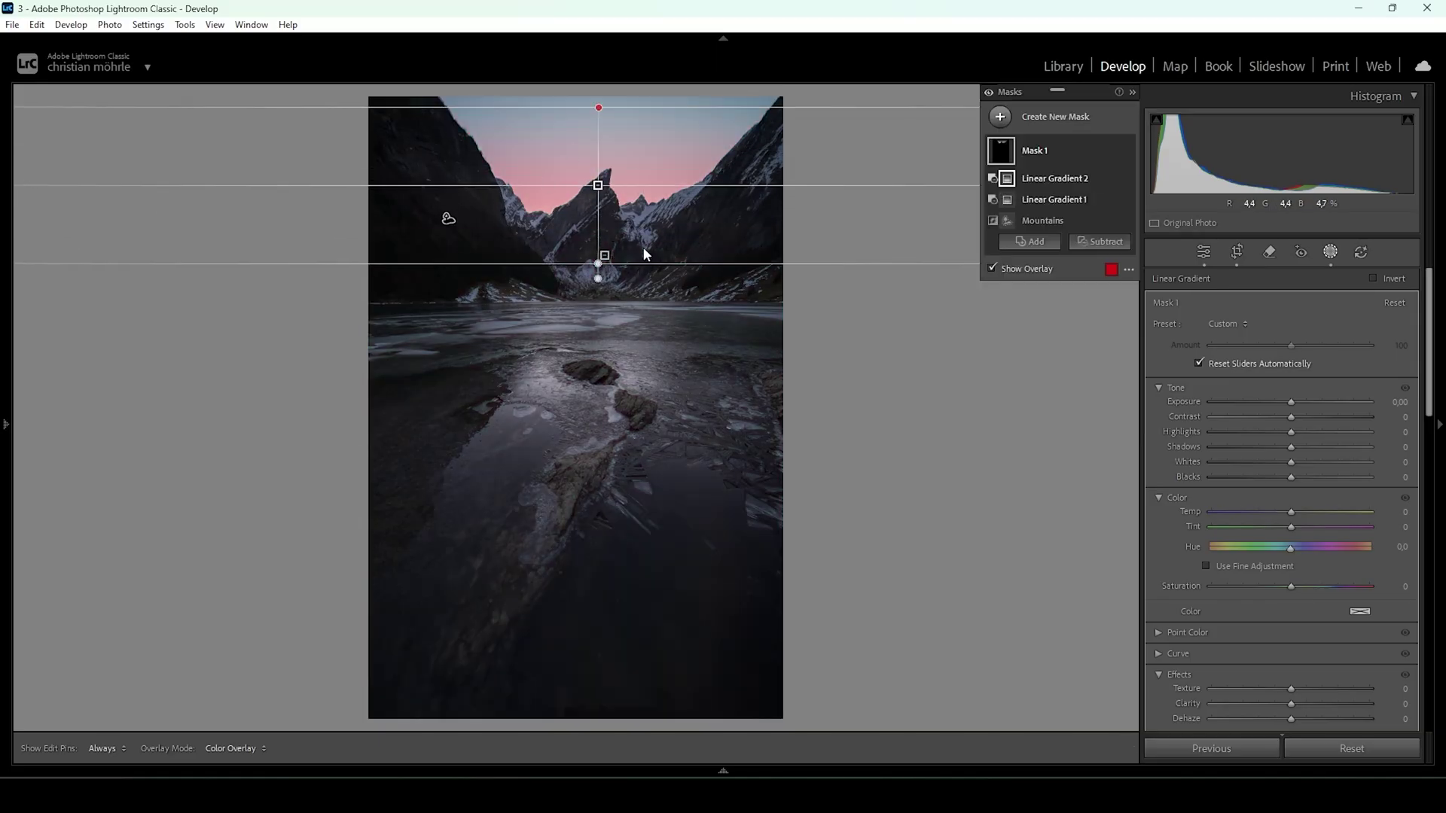
drag(600, 112, 592, 122)
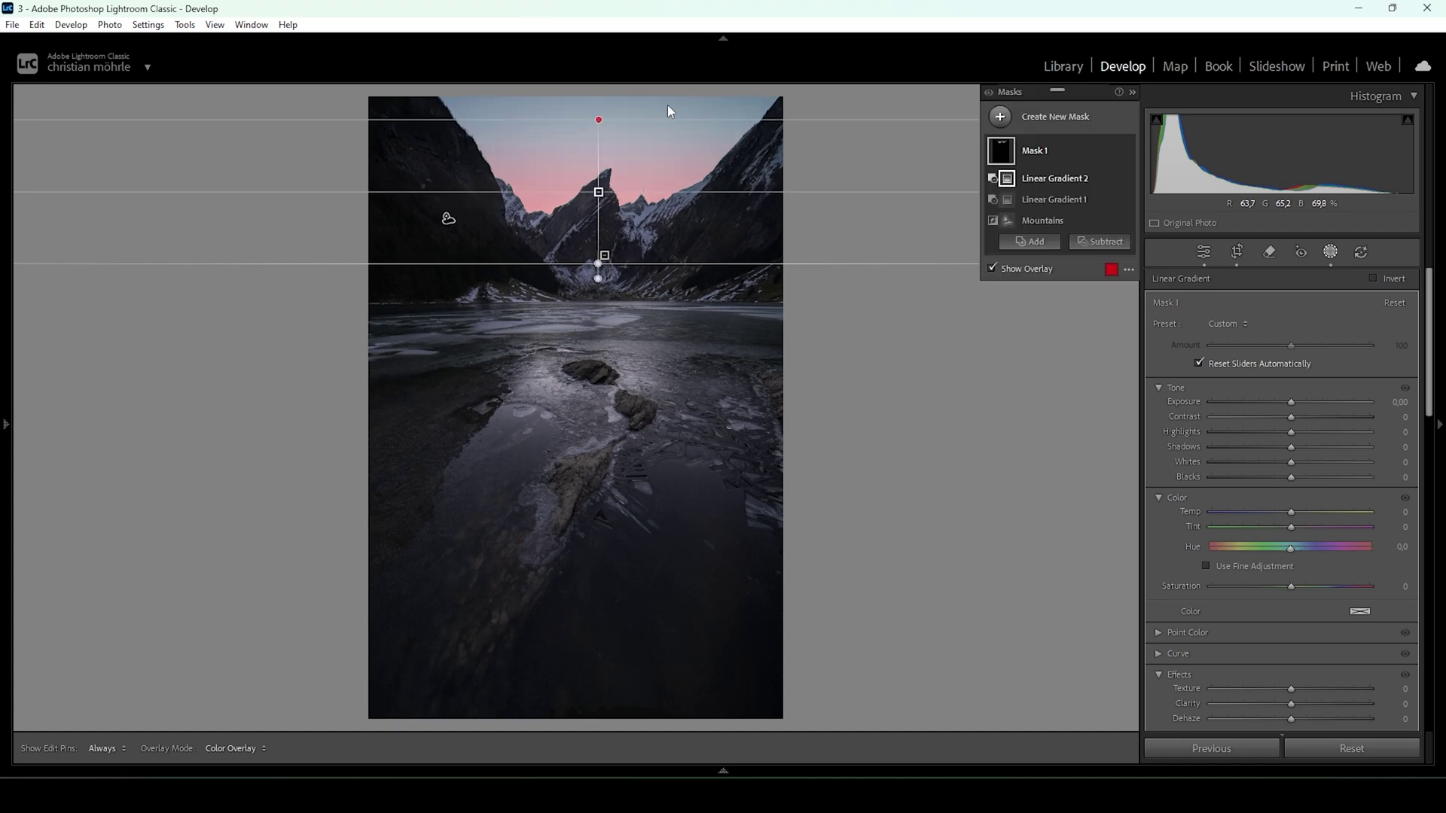
Step: Set the horizon sky mask to Exposure 1.00, Temp 100 and Tint 50, and stretch its upper gradient down to the lake and slightly upward
drag(1293, 403, 1313, 403)
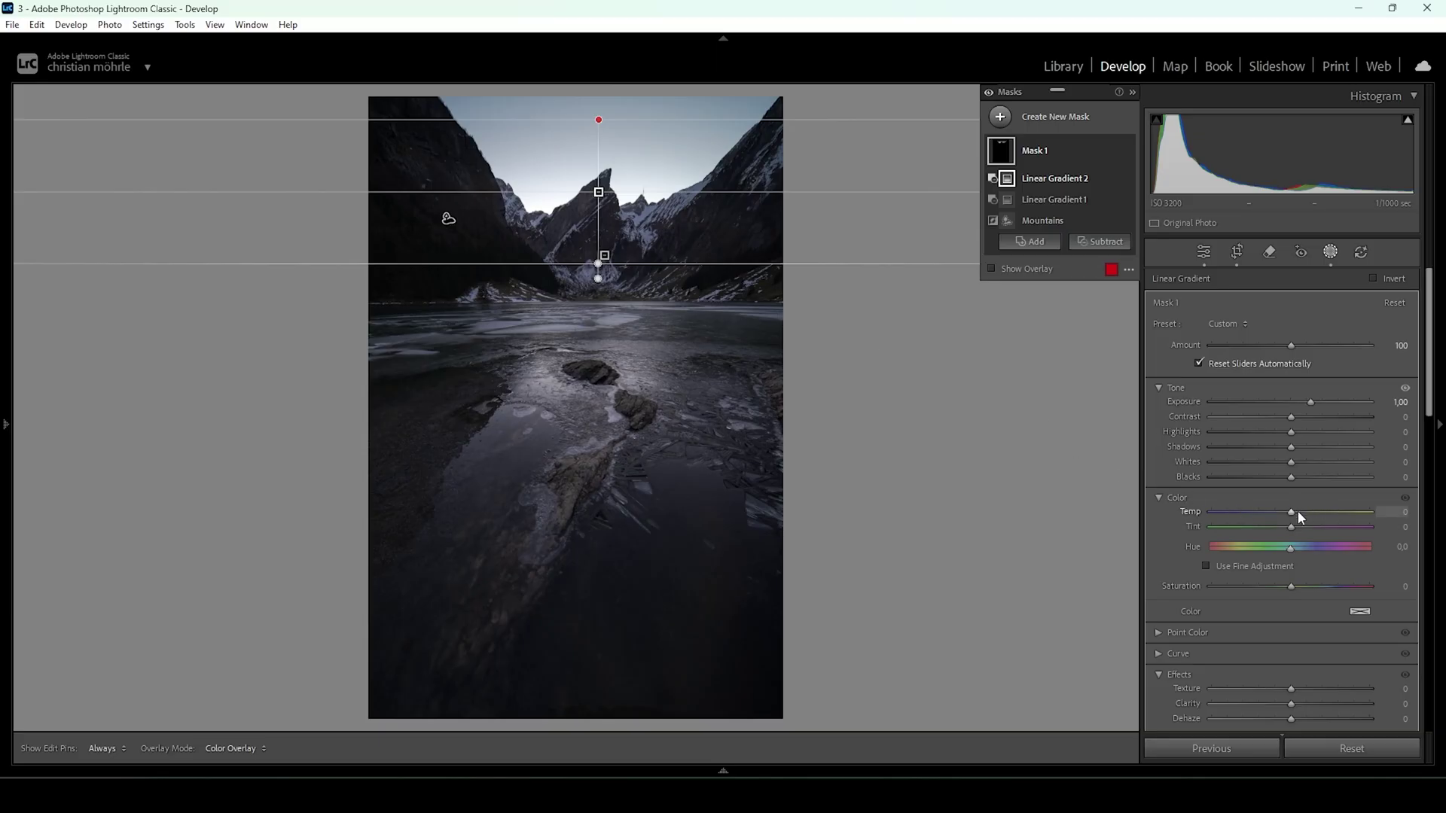
drag(1296, 511, 1389, 518)
drag(1294, 536, 1294, 533)
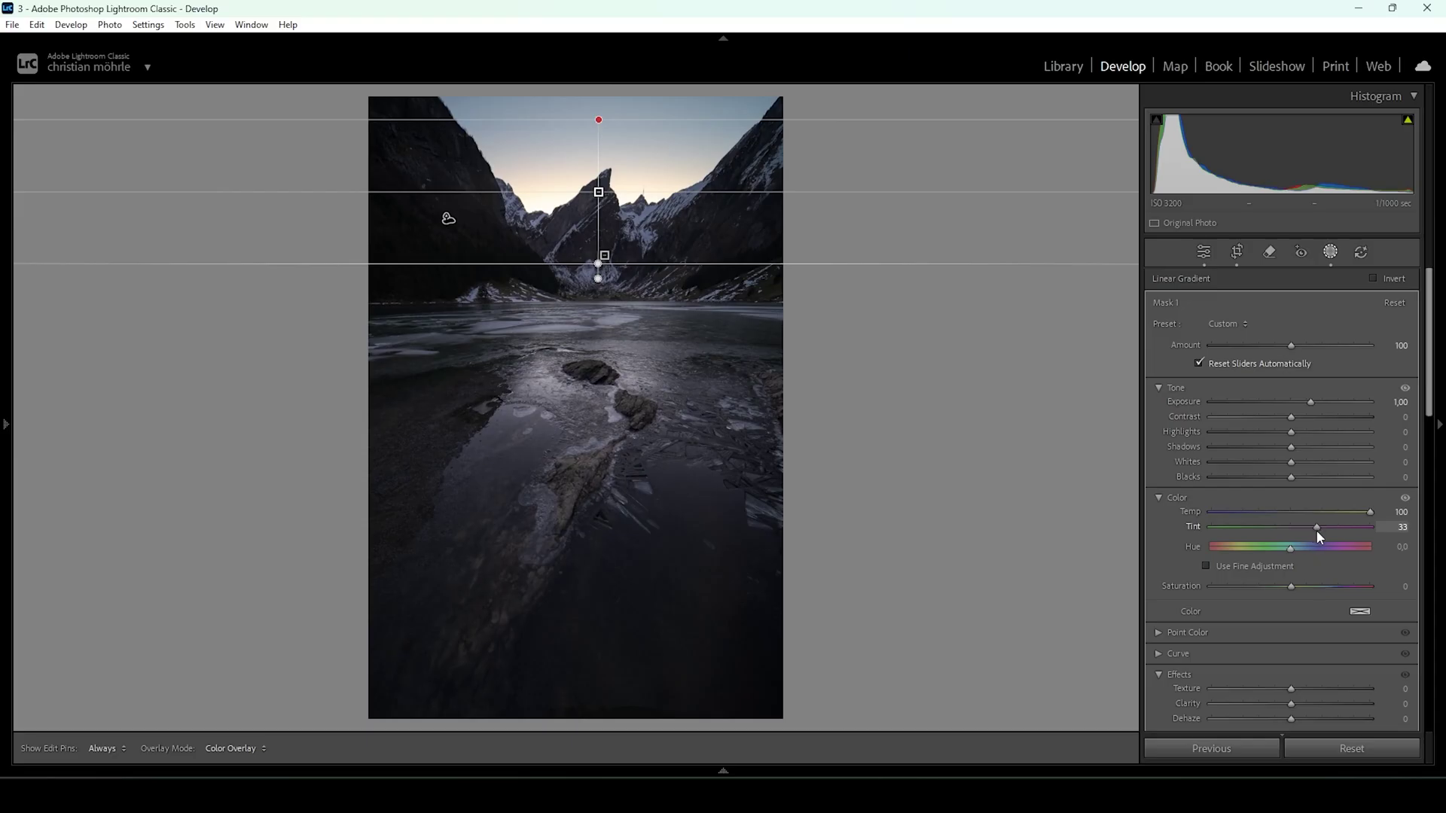
drag(1326, 533, 1329, 531)
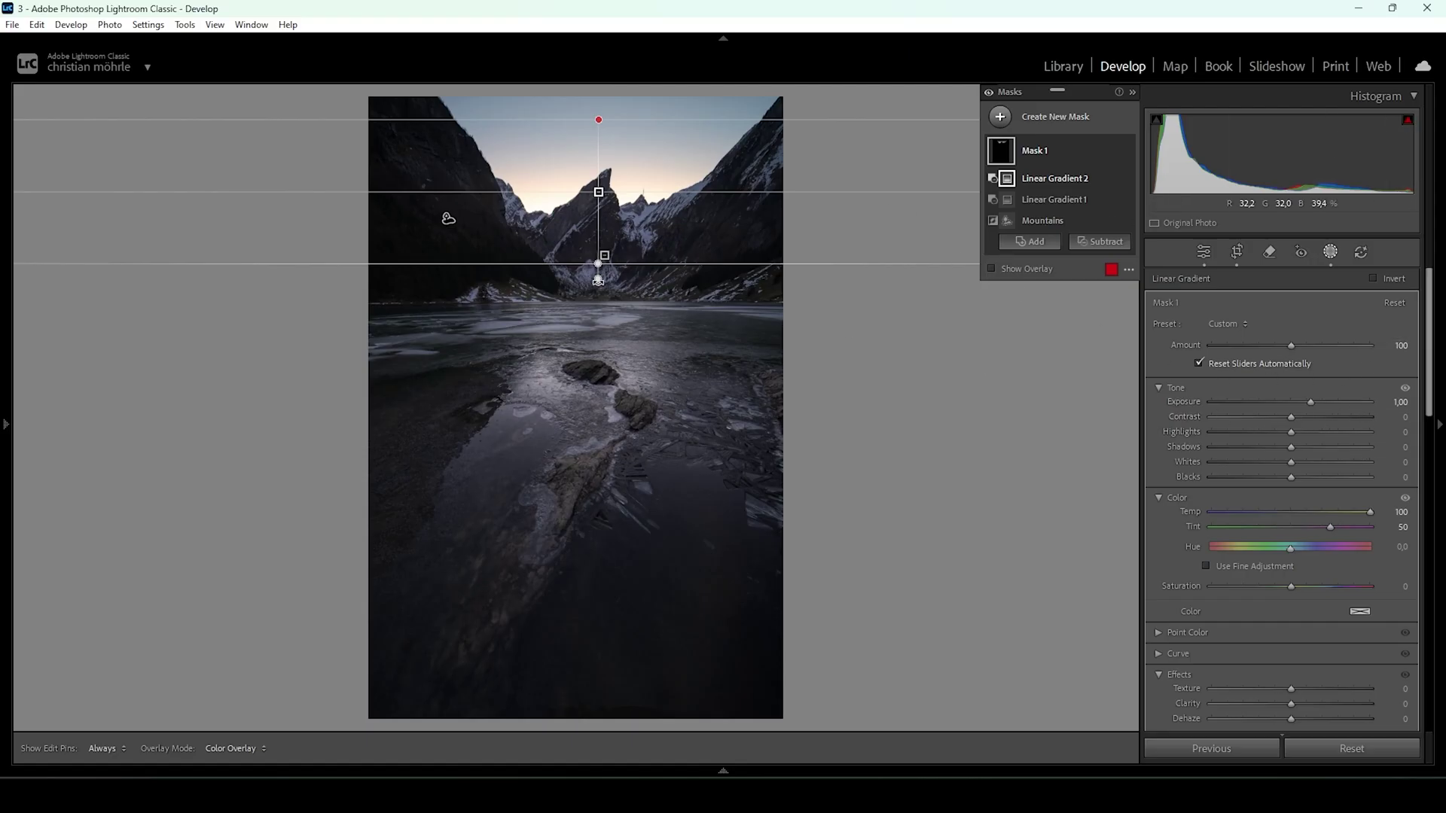
drag(598, 269, 607, 323)
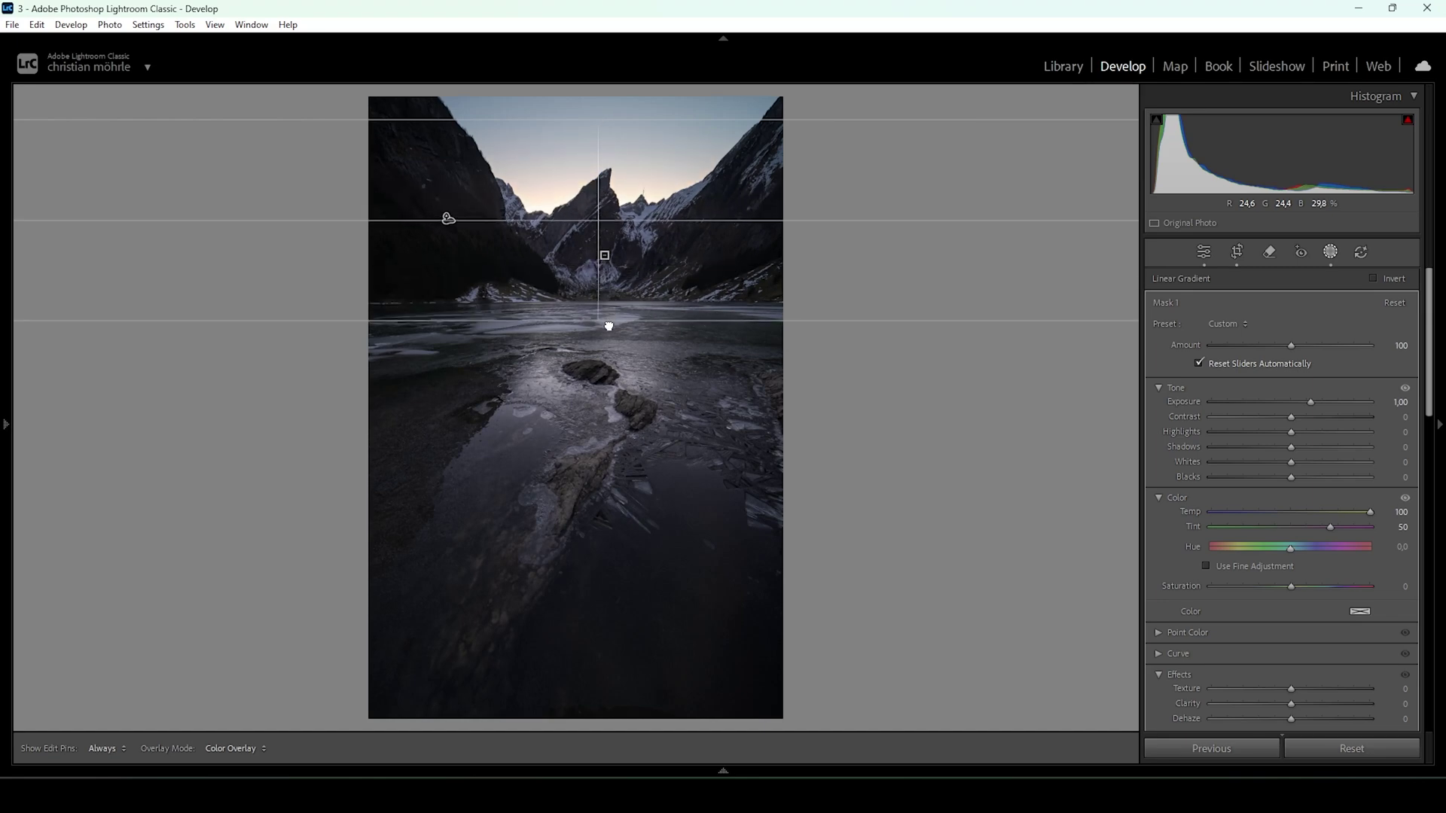
drag(596, 122, 594, 113)
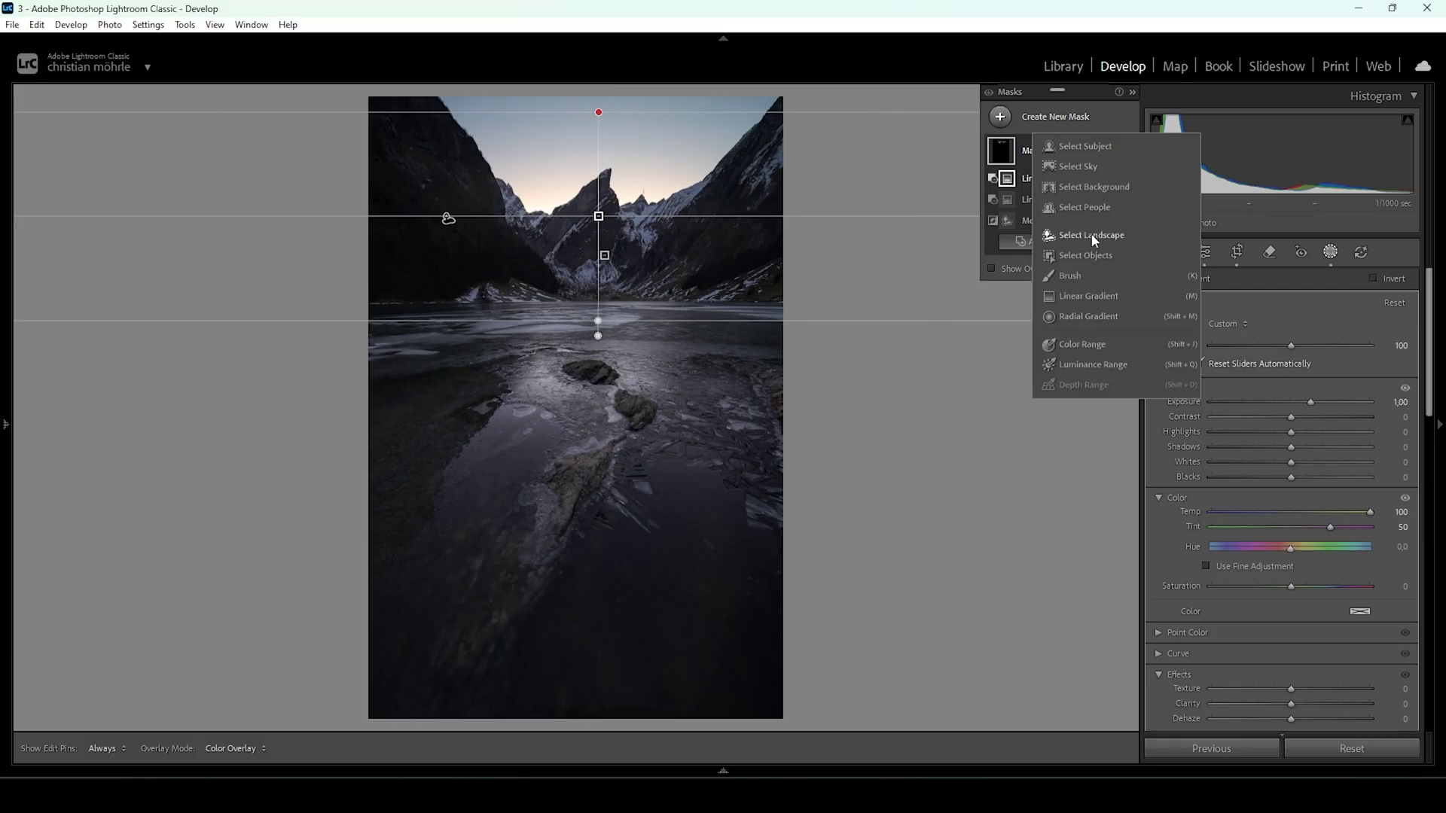
Step: Add a second landscape mask from the Mountains and invert it
click(1091, 235)
click(1203, 337)
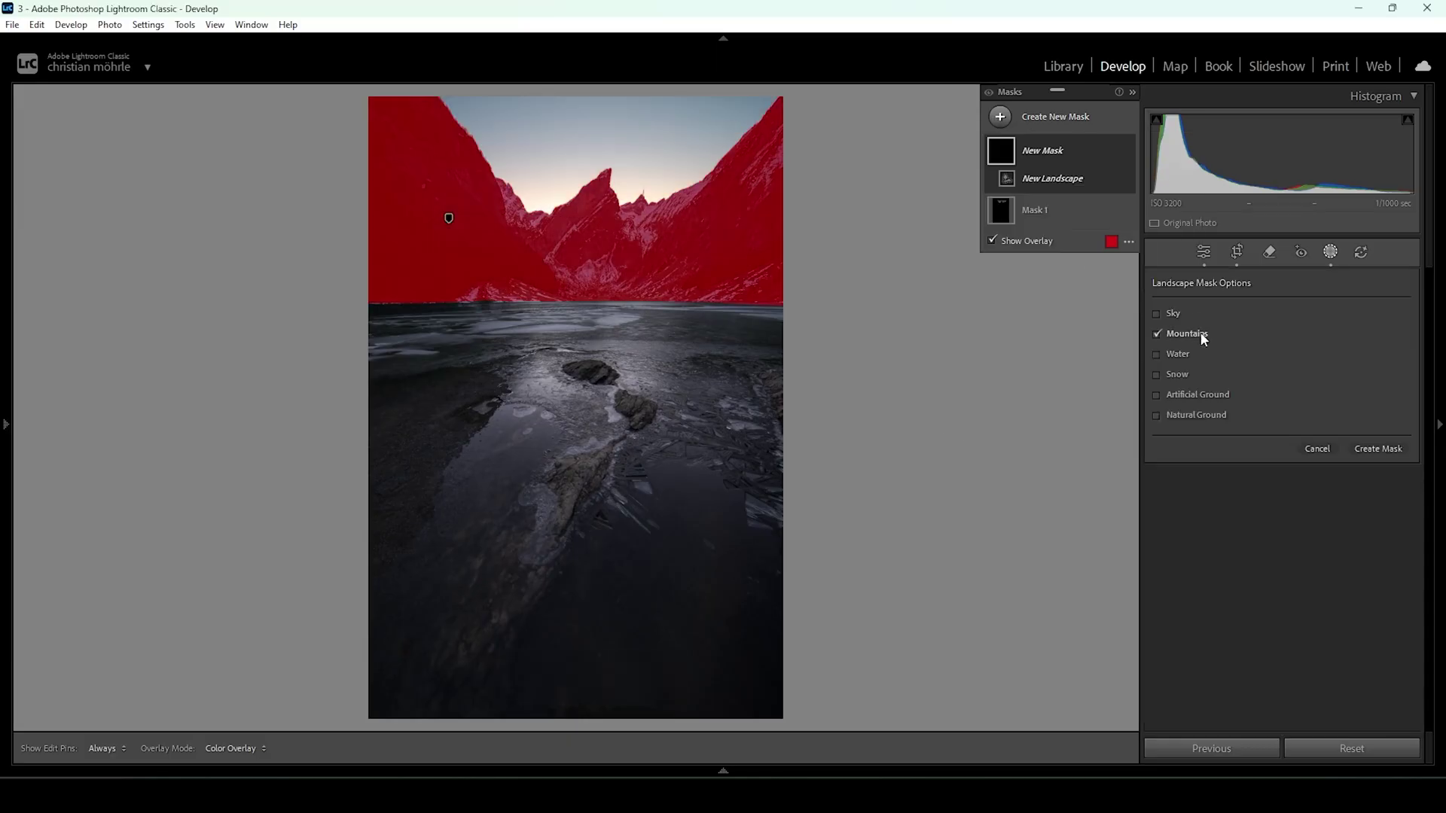
click(1379, 450)
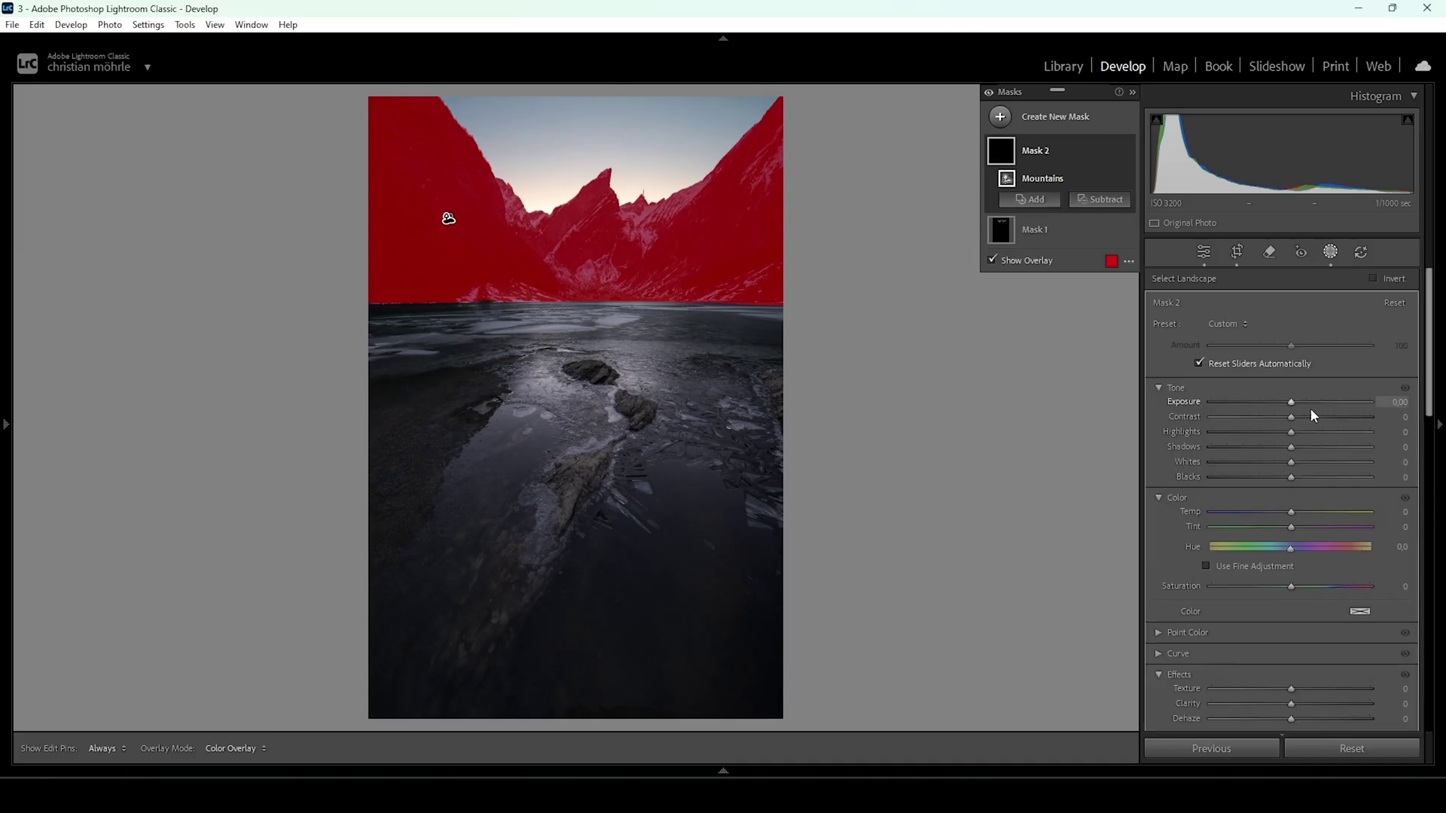
click(1372, 279)
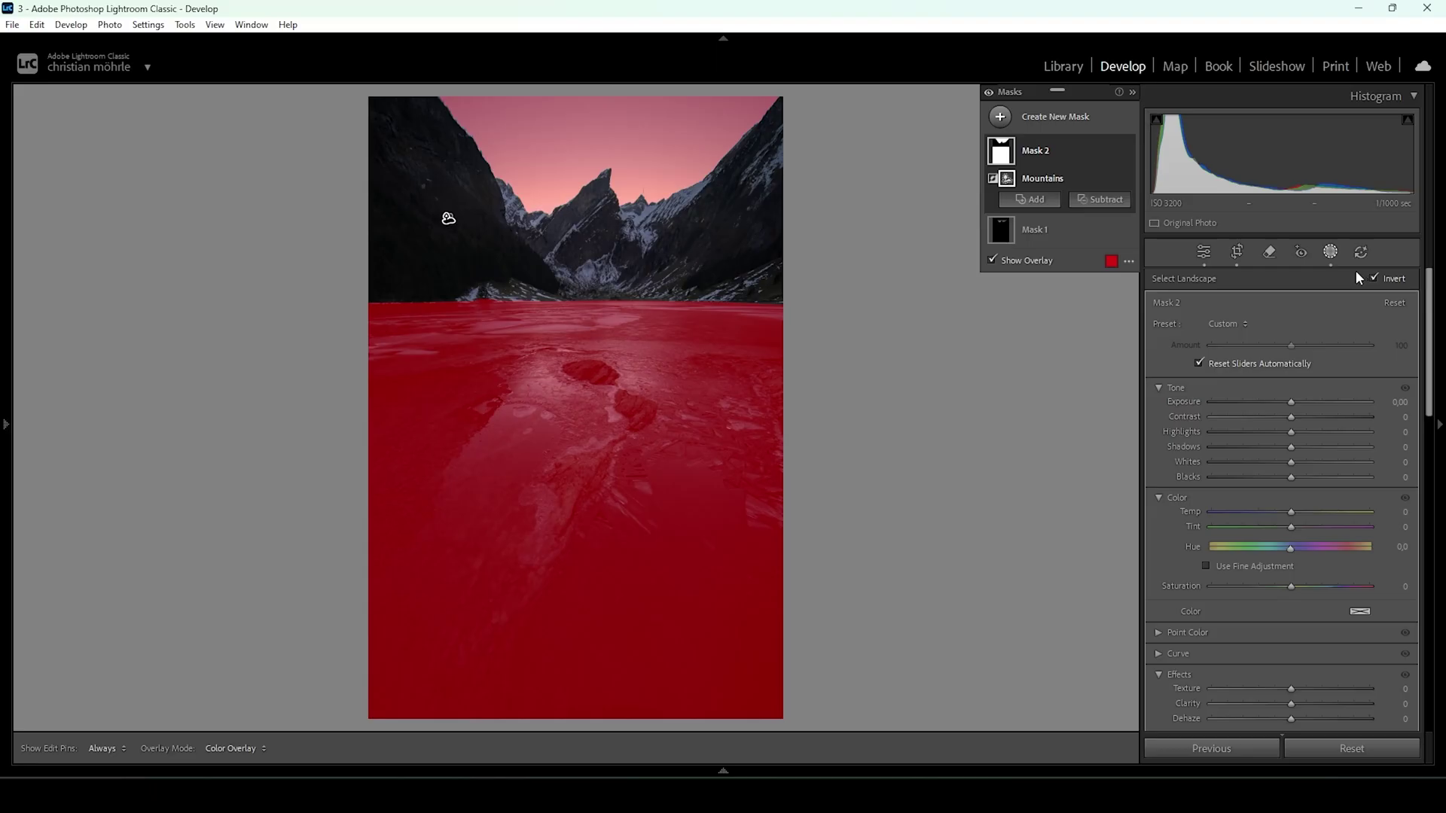
Step: Subtract a linear gradient from the second mask so that only the upper sky remains, fading upward from the central peak
click(1103, 201)
click(1153, 385)
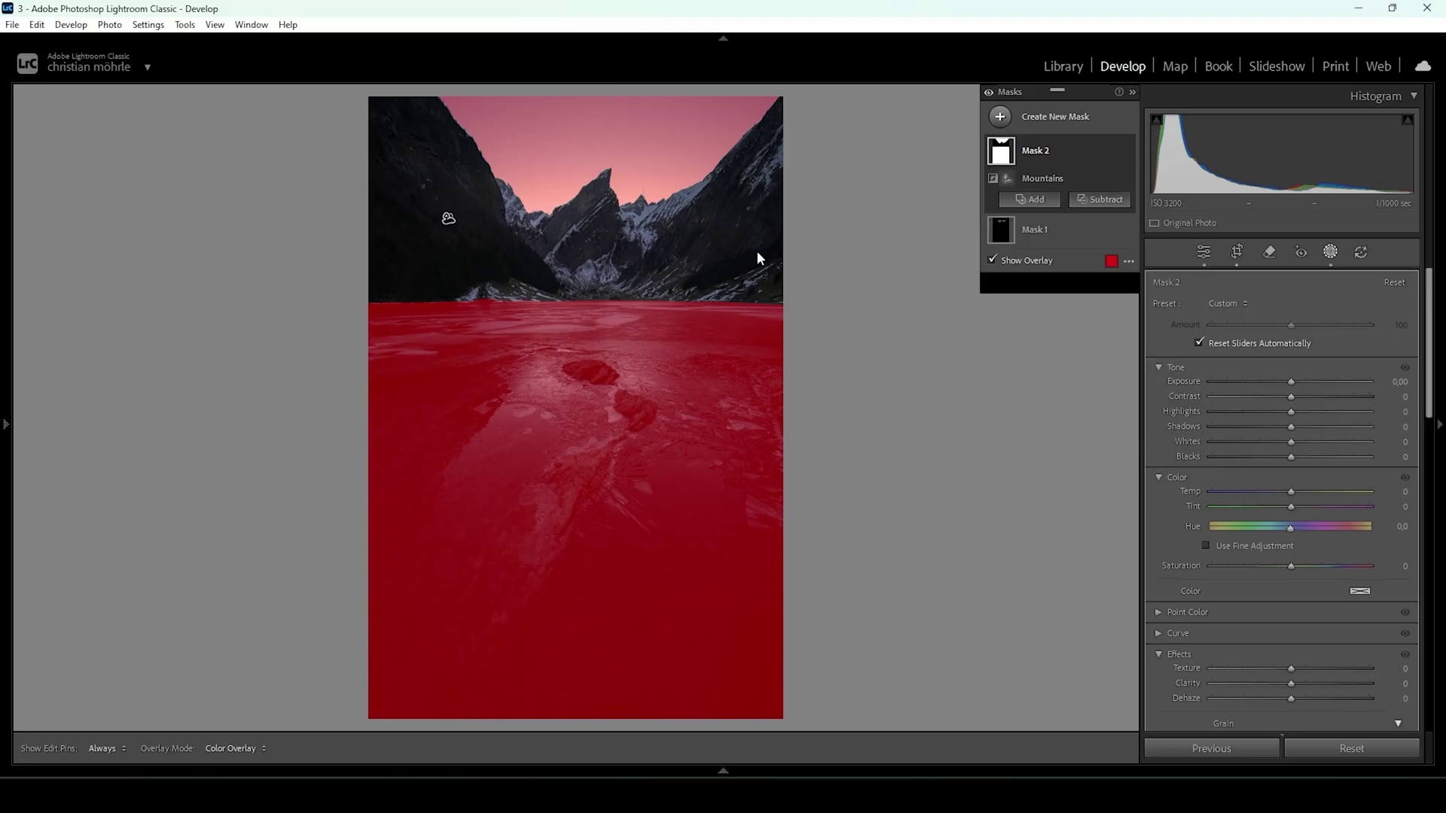
drag(601, 174, 610, 259)
drag(601, 161, 601, 109)
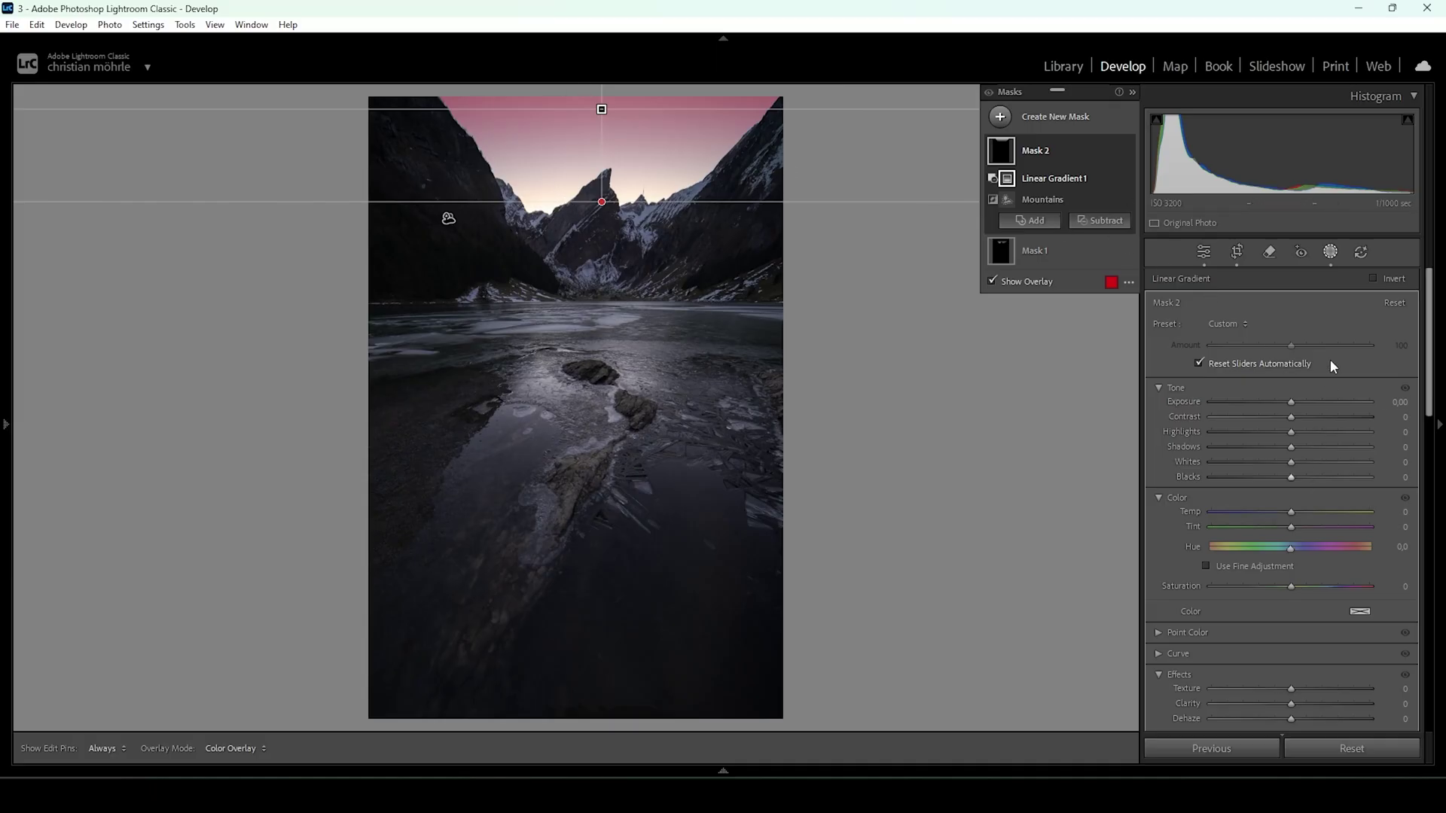
Step: Darken and cool the upper sky mask with Exposure -1.23 and Temp -18
click(1291, 403)
drag(1291, 405, 1266, 404)
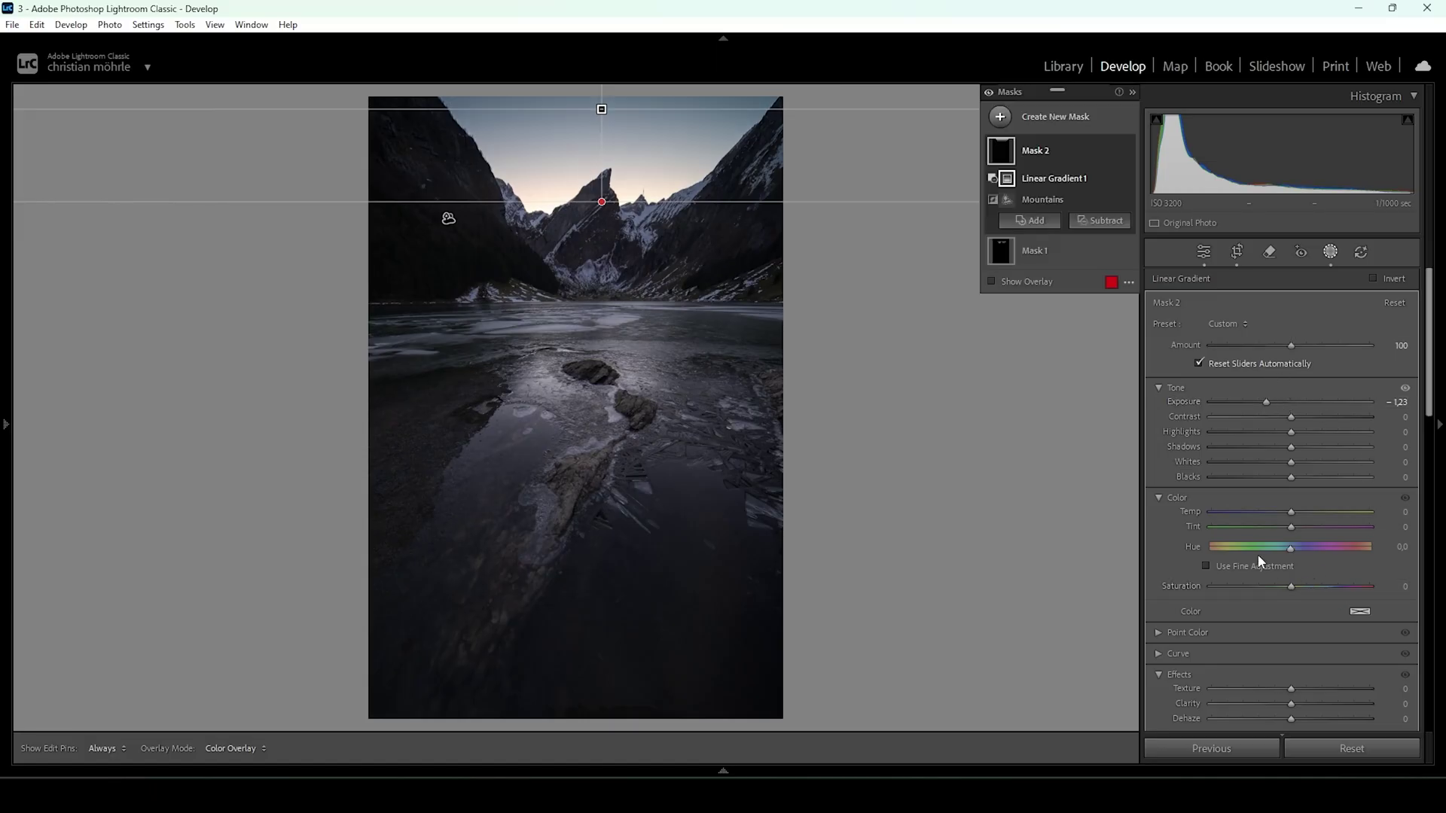
drag(1291, 512, 1276, 512)
Step: Add a third landscape mask from the Mountains and invert it
click(1004, 221)
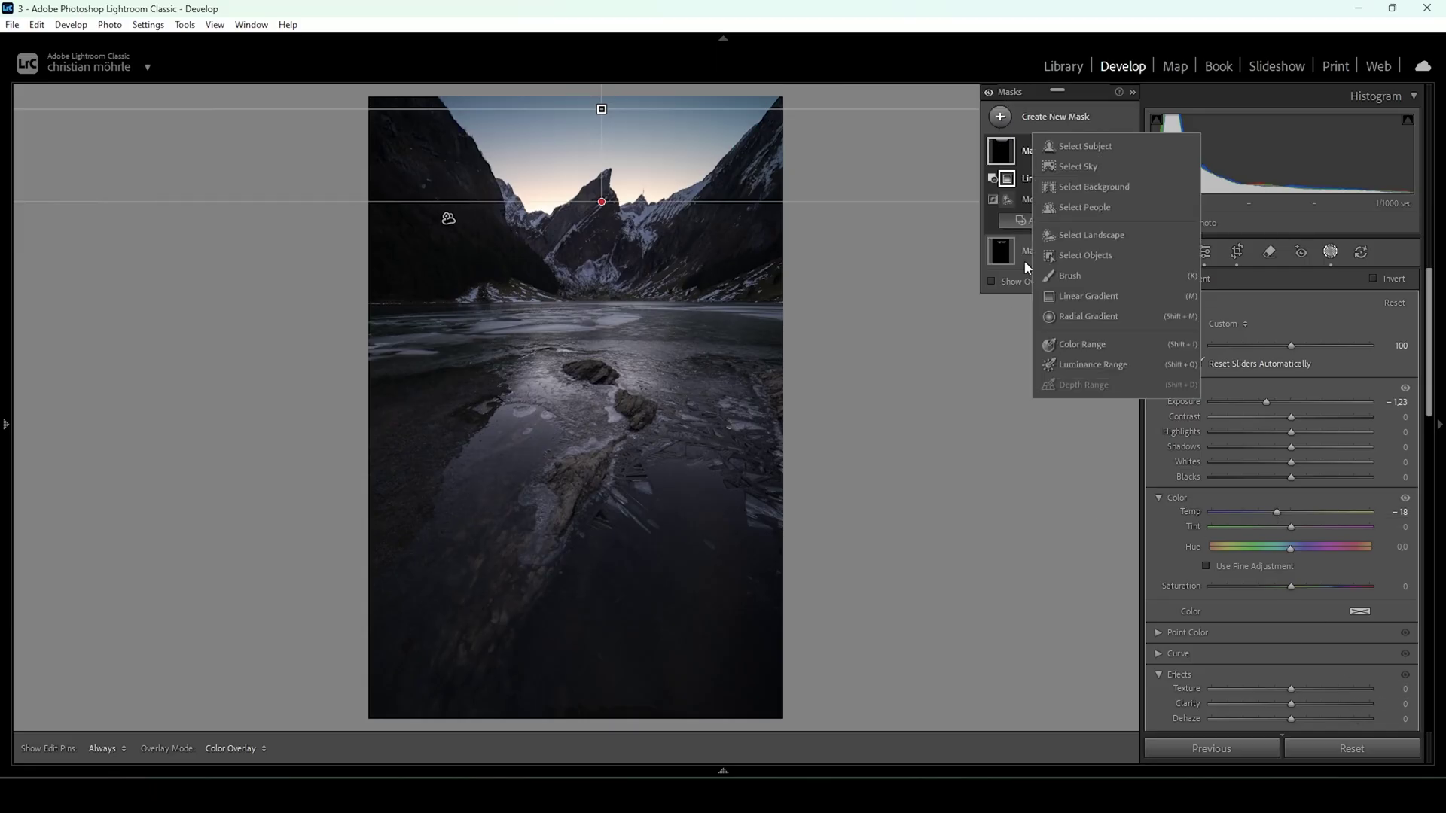
click(1085, 235)
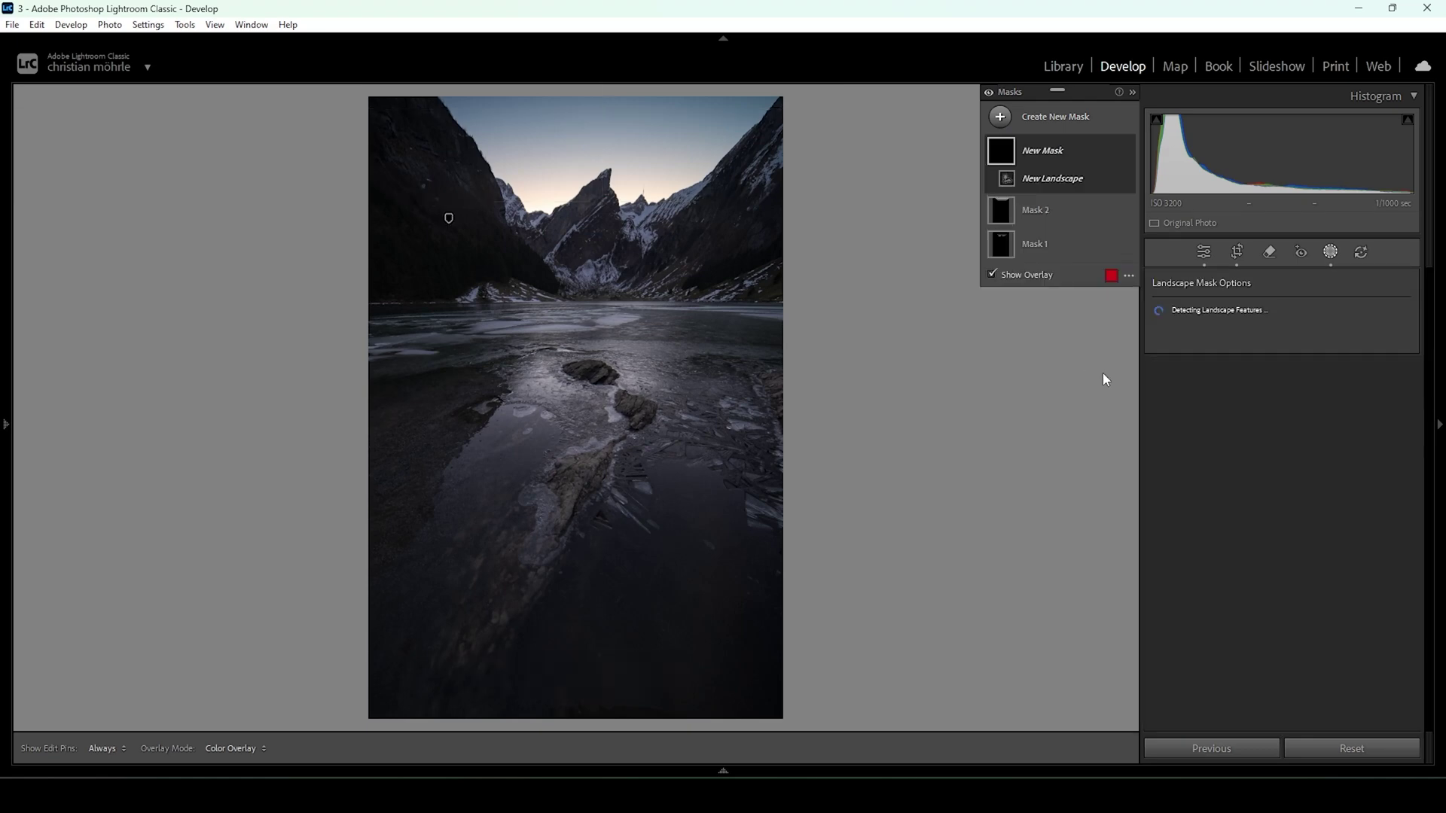
click(1156, 335)
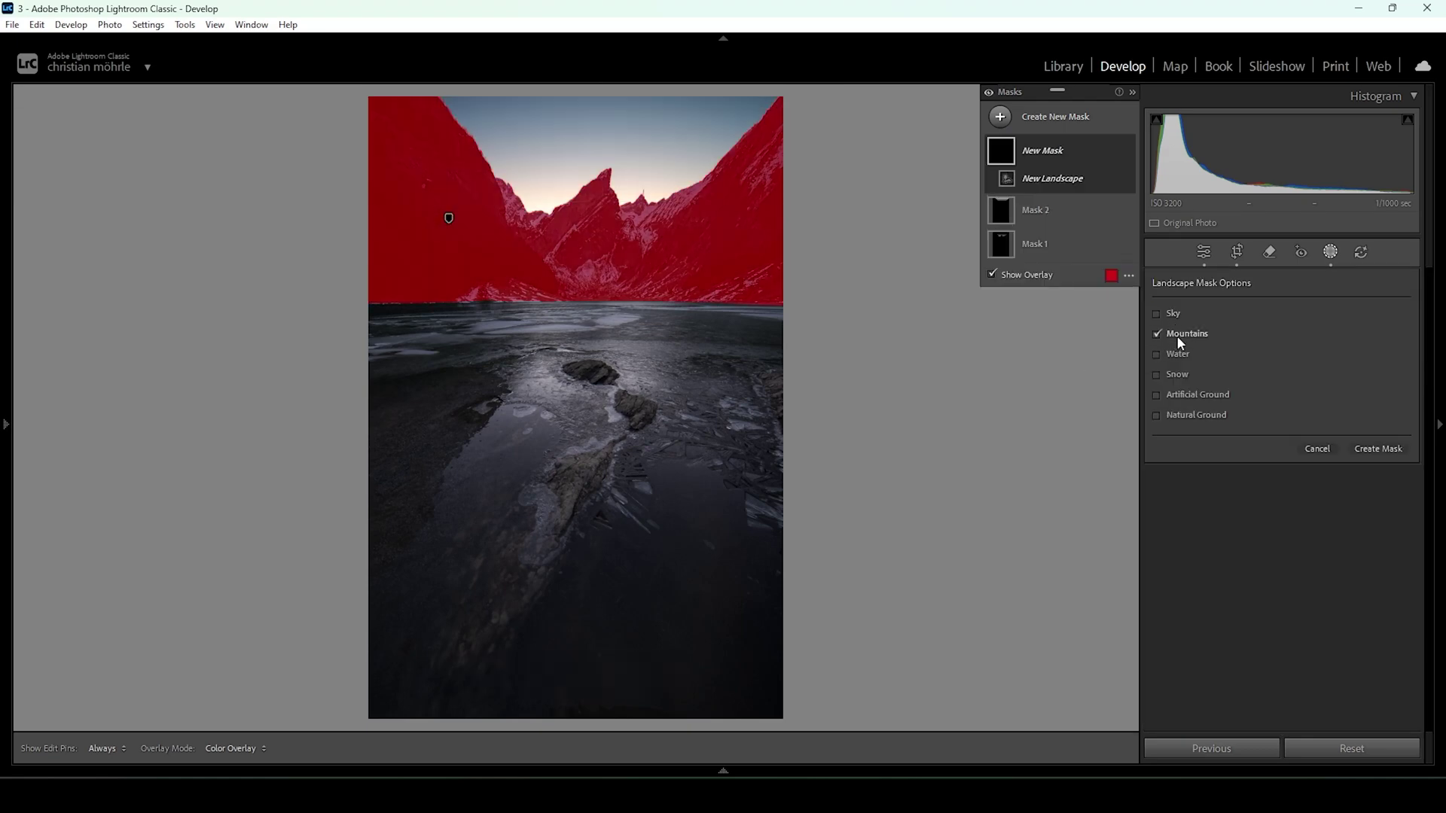
click(1378, 449)
click(1374, 279)
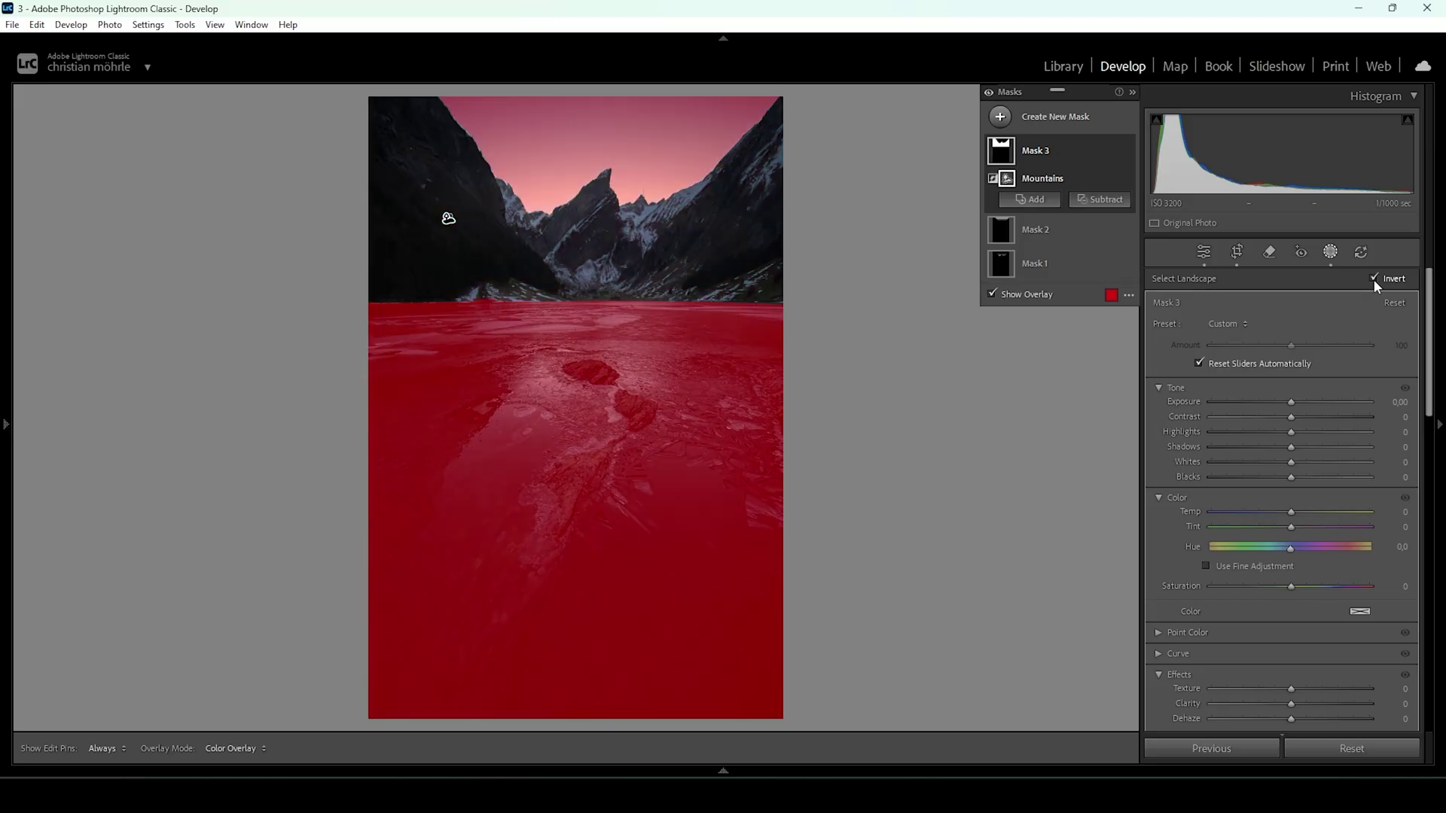
Step: Subtract a short linear gradient at the foot of the mountains from the third mask to exclude the lake foreground
click(1077, 200)
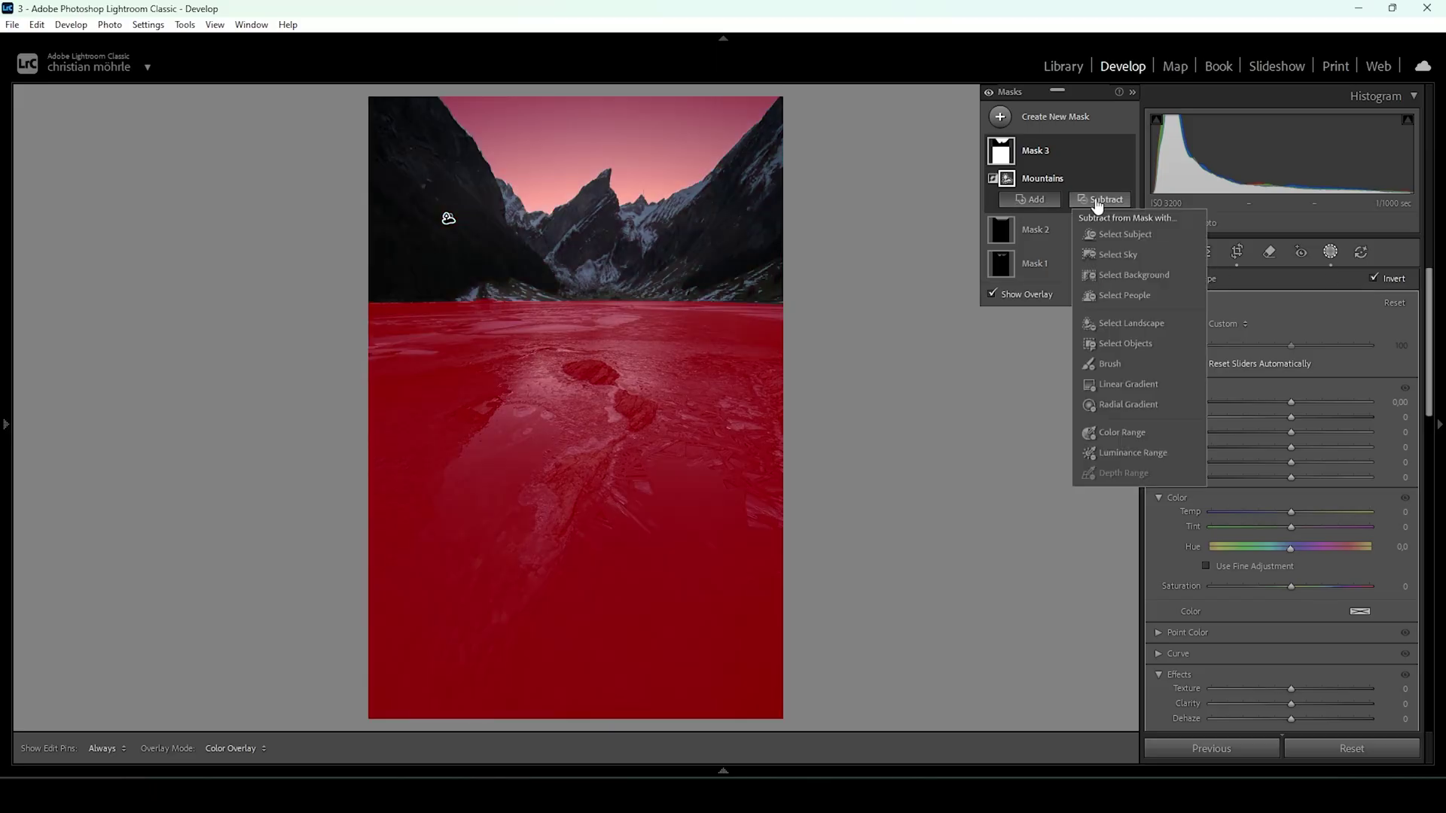
click(1106, 386)
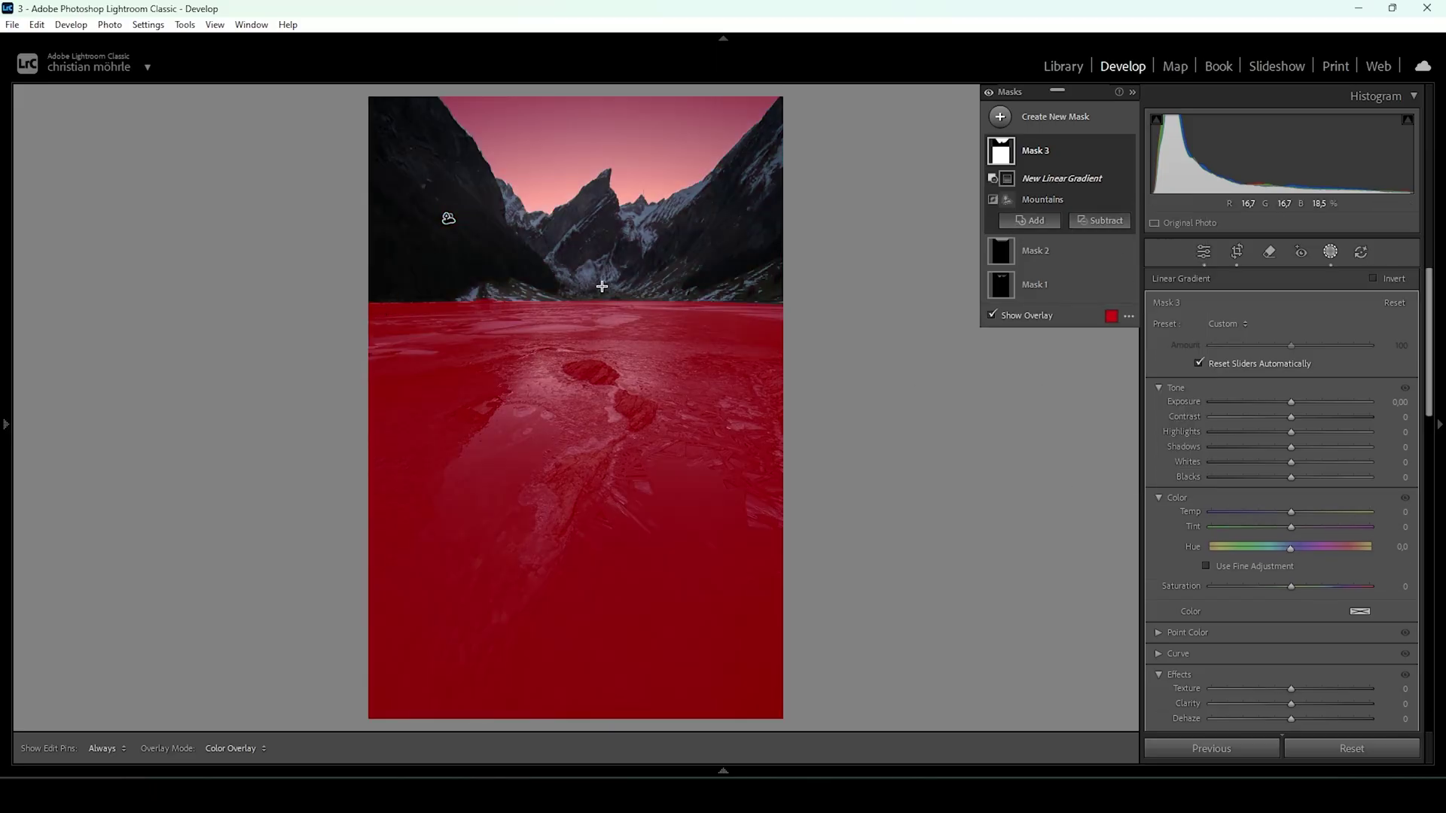
drag(600, 285, 599, 262)
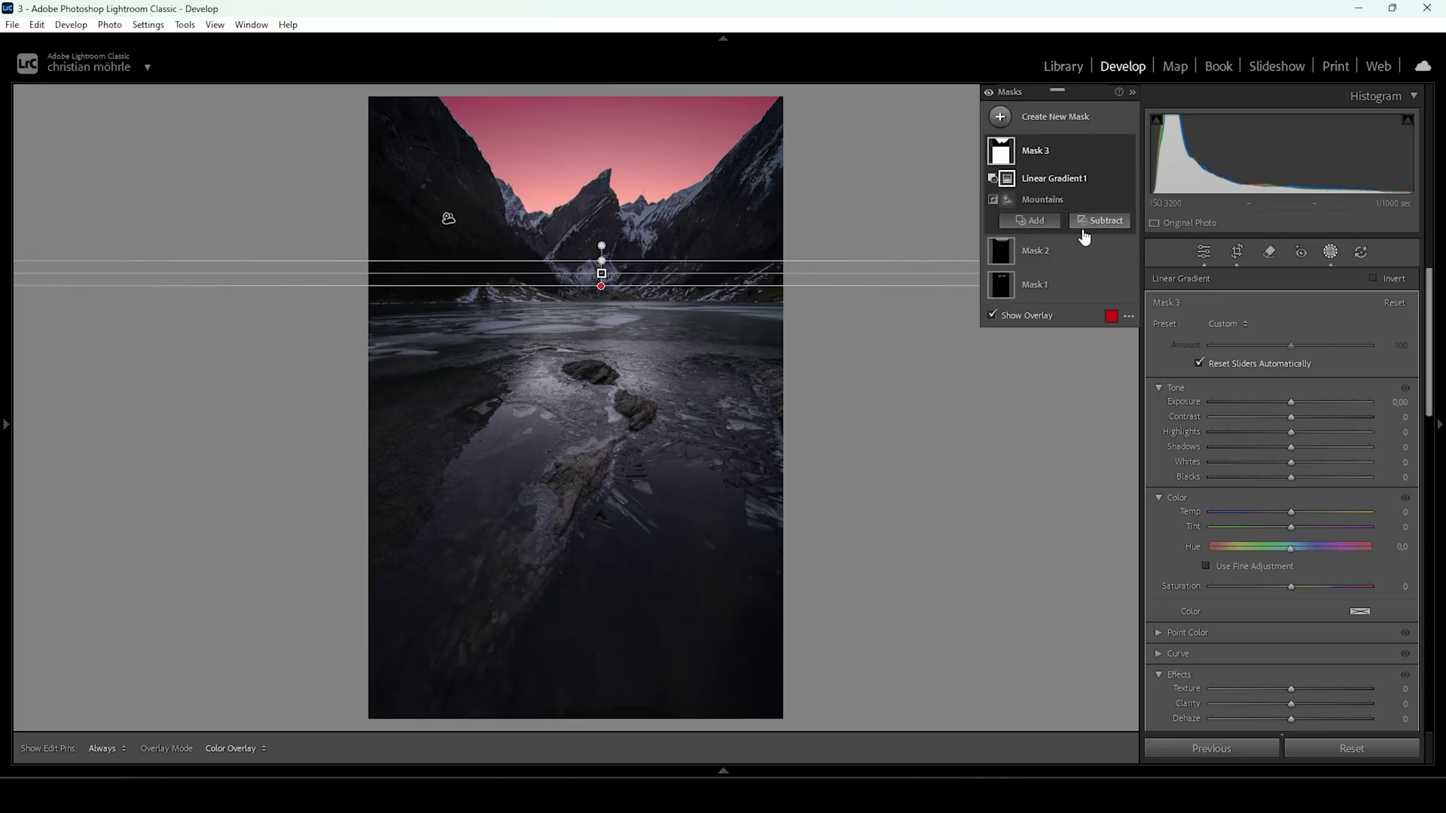
Step: Subtract another linear gradient from the third mask, starting above the photo's upper edge and fading down to the peak
click(1100, 220)
click(1127, 404)
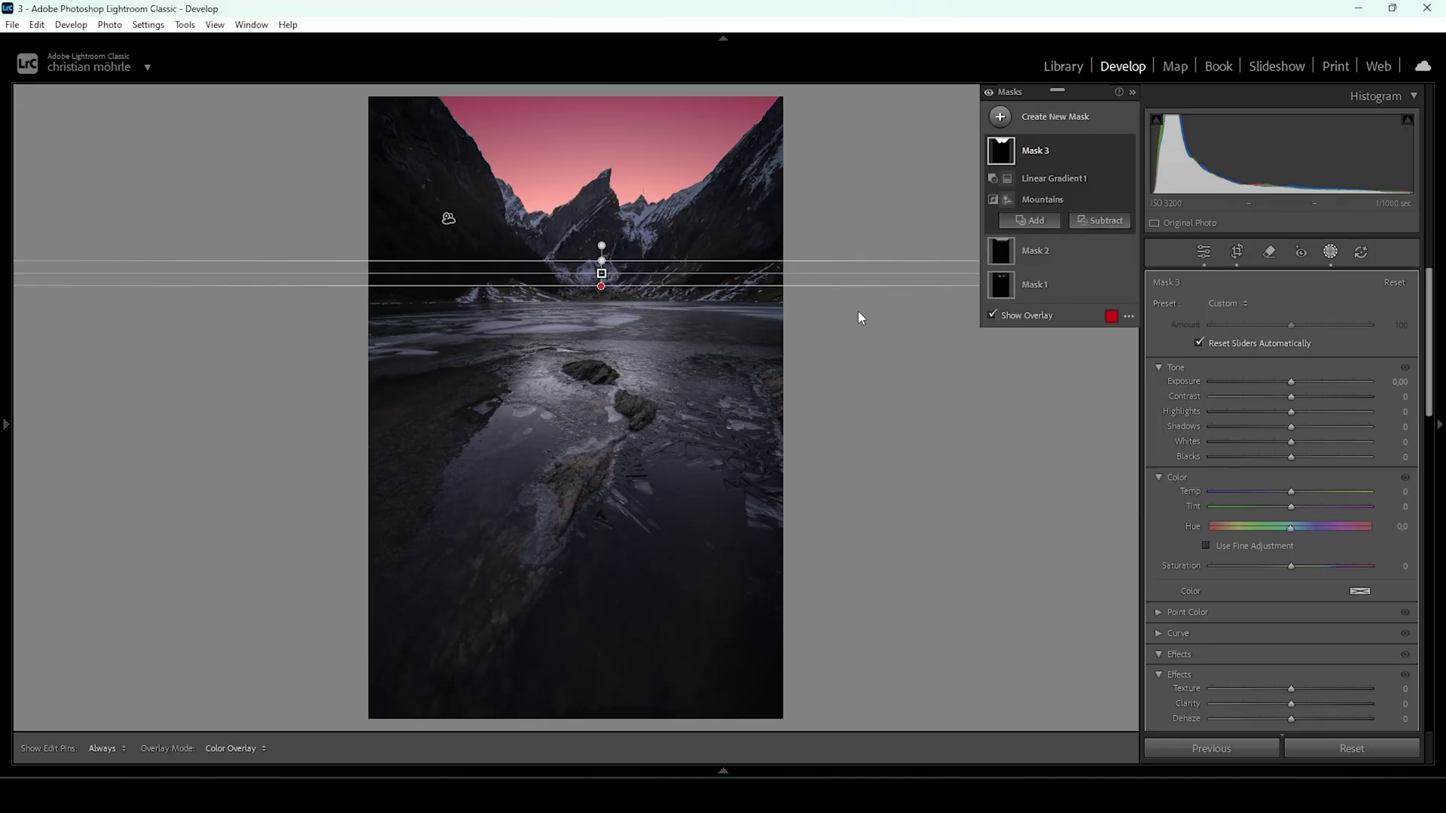
mouse_move(600, 95)
mouse_down()
mouse_move(600, 186)
mouse_move(600, 84)
mouse_up()
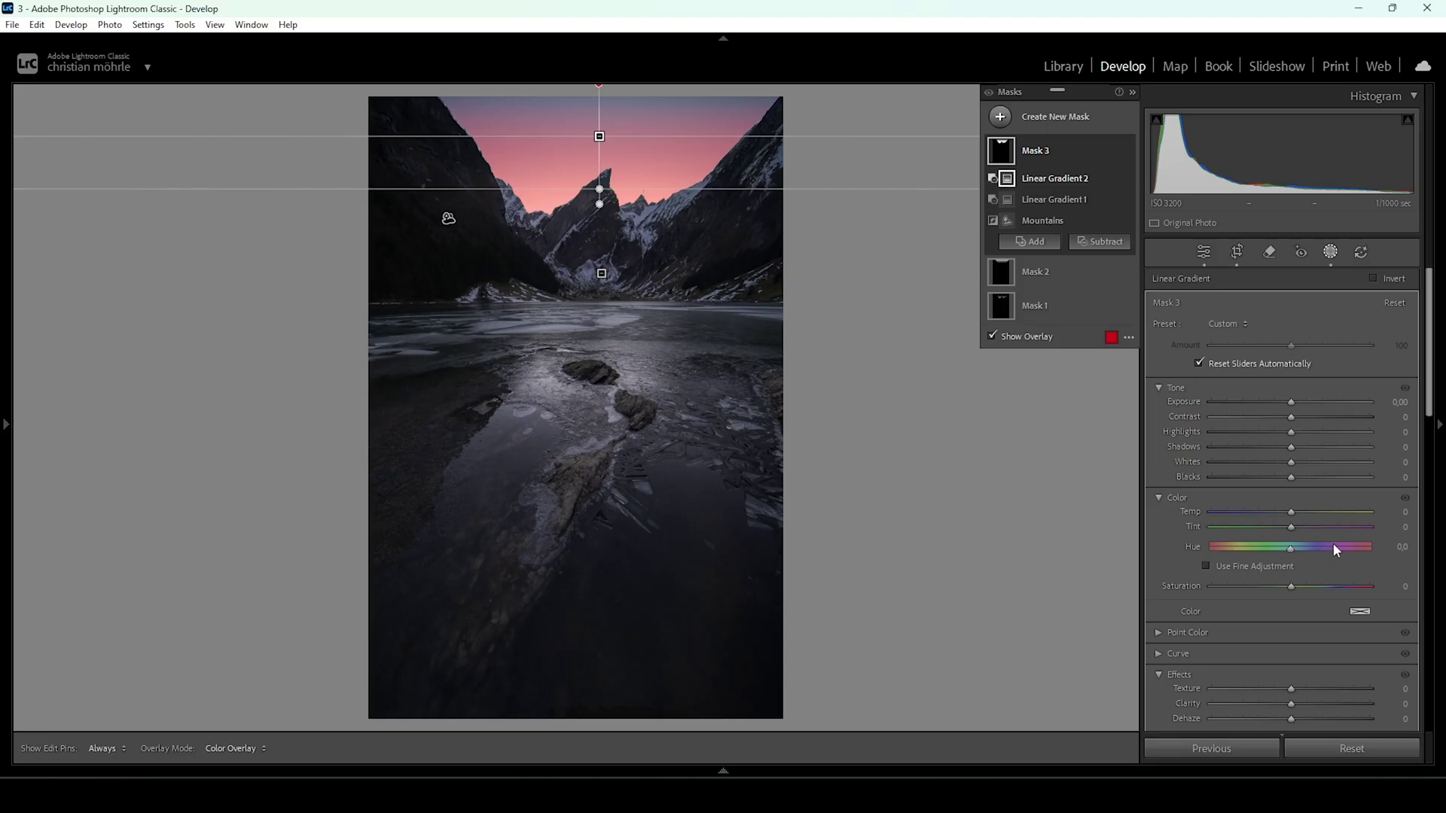
Step: Warm the third sky mask with Temp 48, Tint 48 and Saturation 100
drag(1294, 512, 1303, 513)
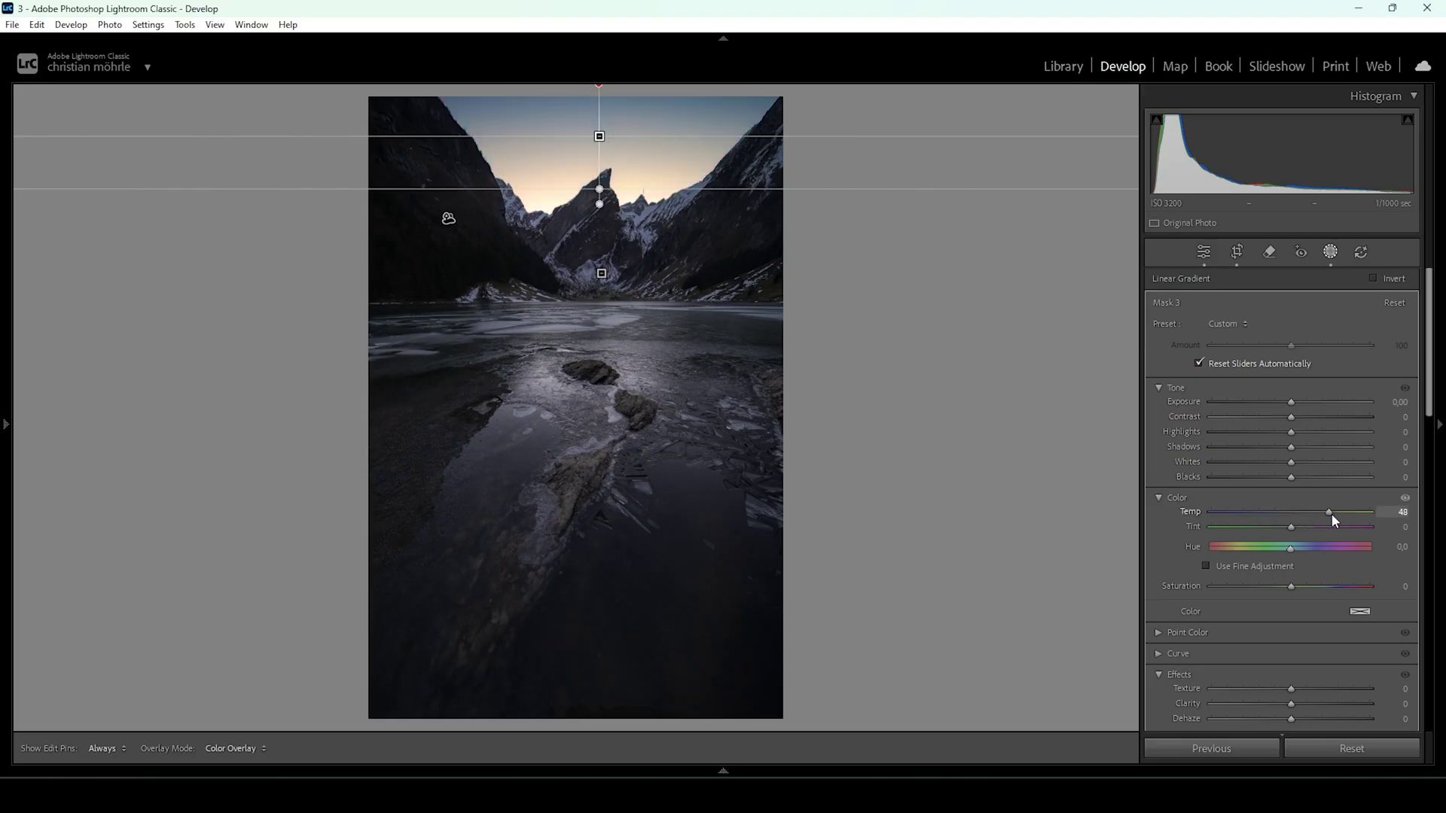
drag(1331, 514, 1330, 514)
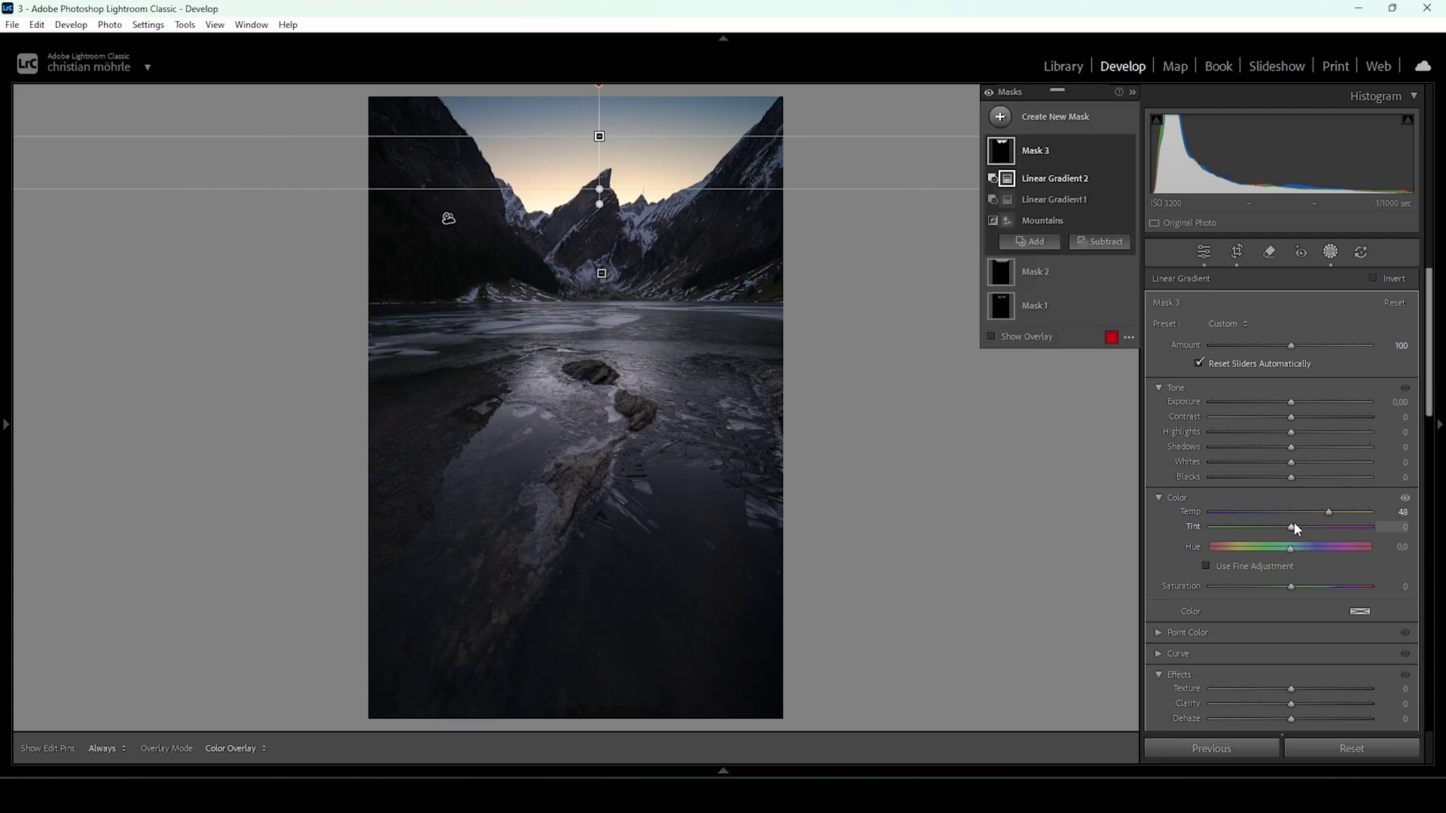
drag(1292, 528, 1306, 527)
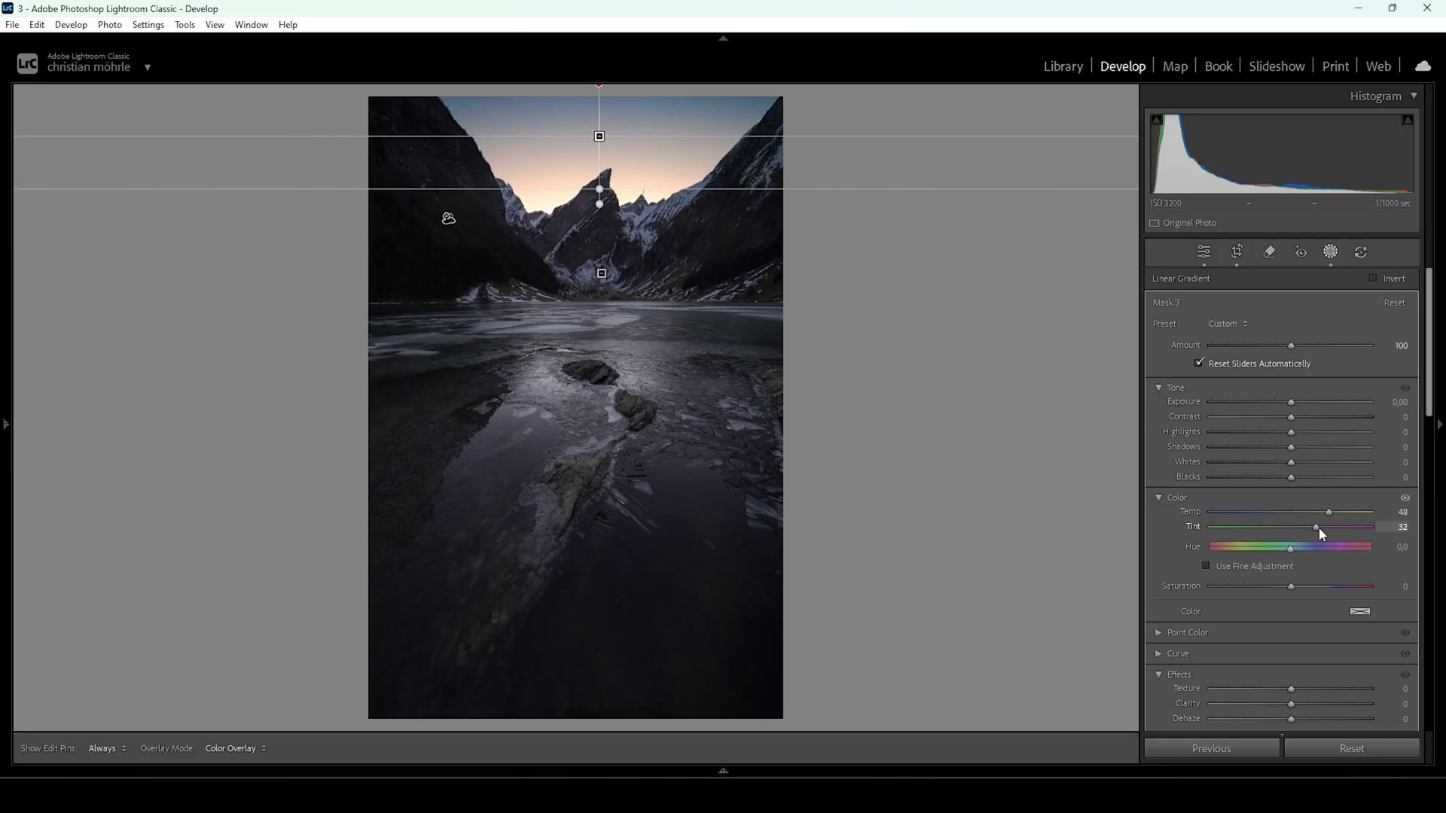
drag(1324, 527, 1328, 528)
drag(1291, 587, 1327, 586)
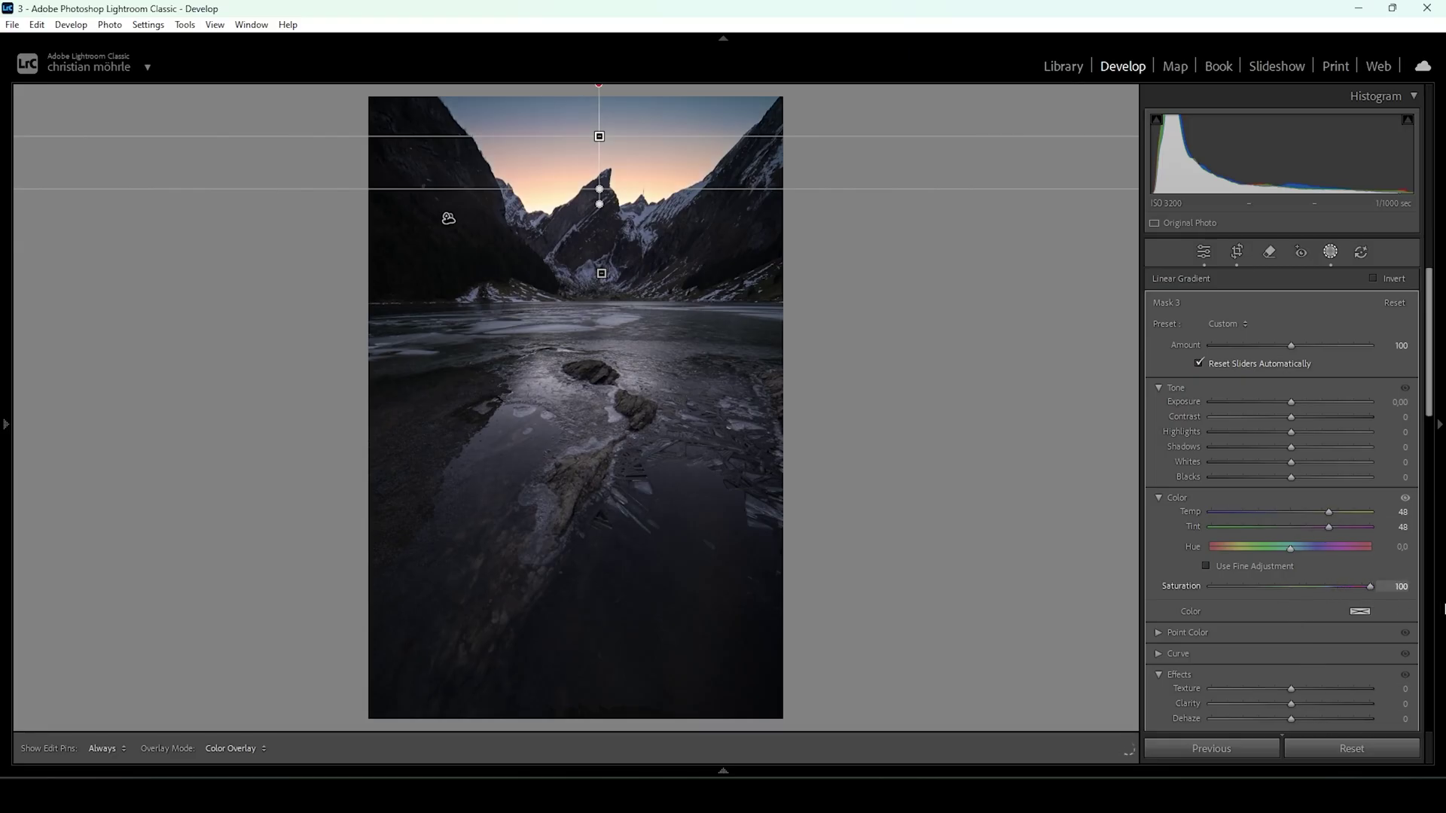
drag(1443, 609, 1381, 592)
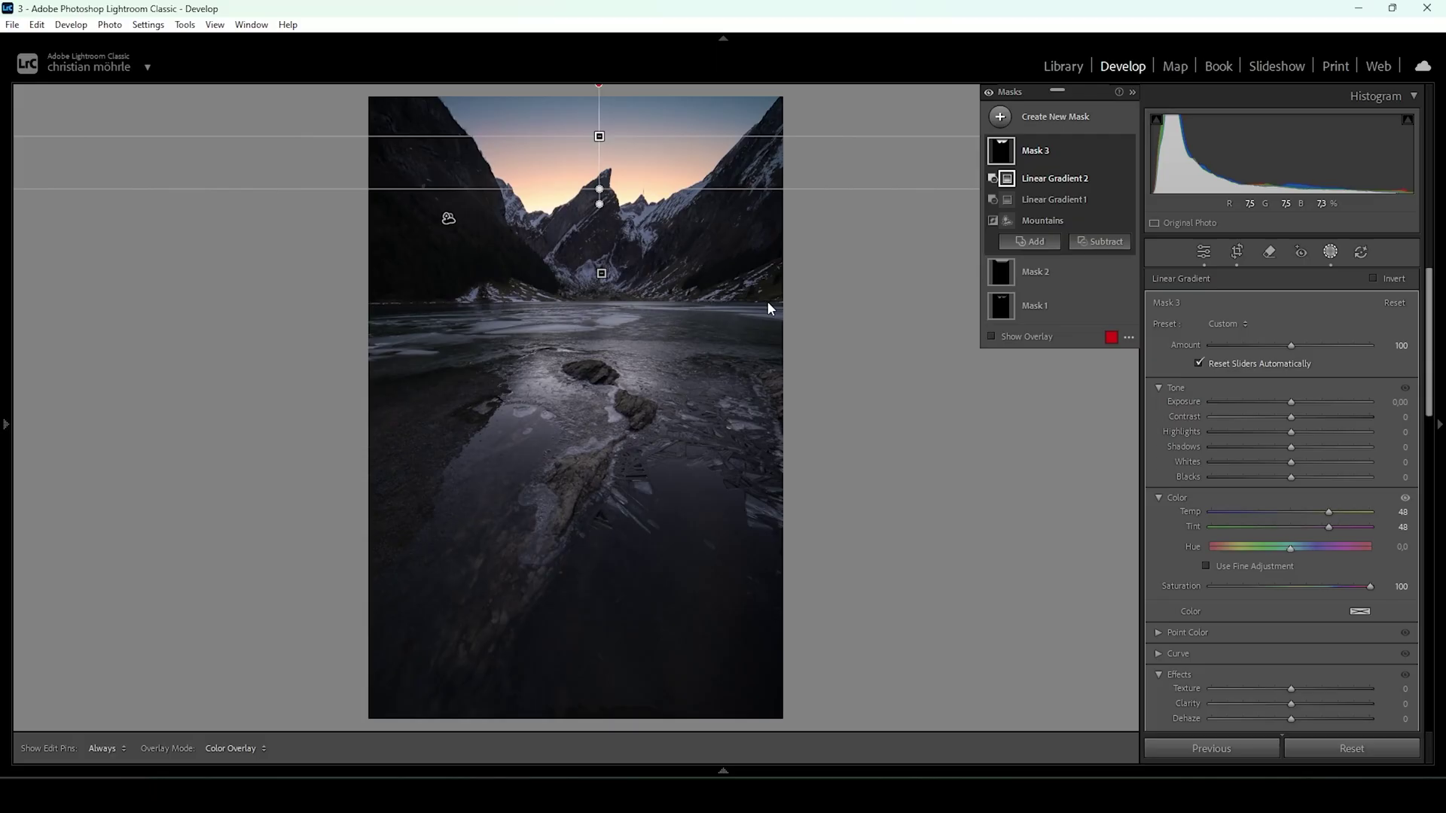
Step: Tint the third sky mask orange with hue 21 and color saturation 100%, and leave masking
click(1361, 611)
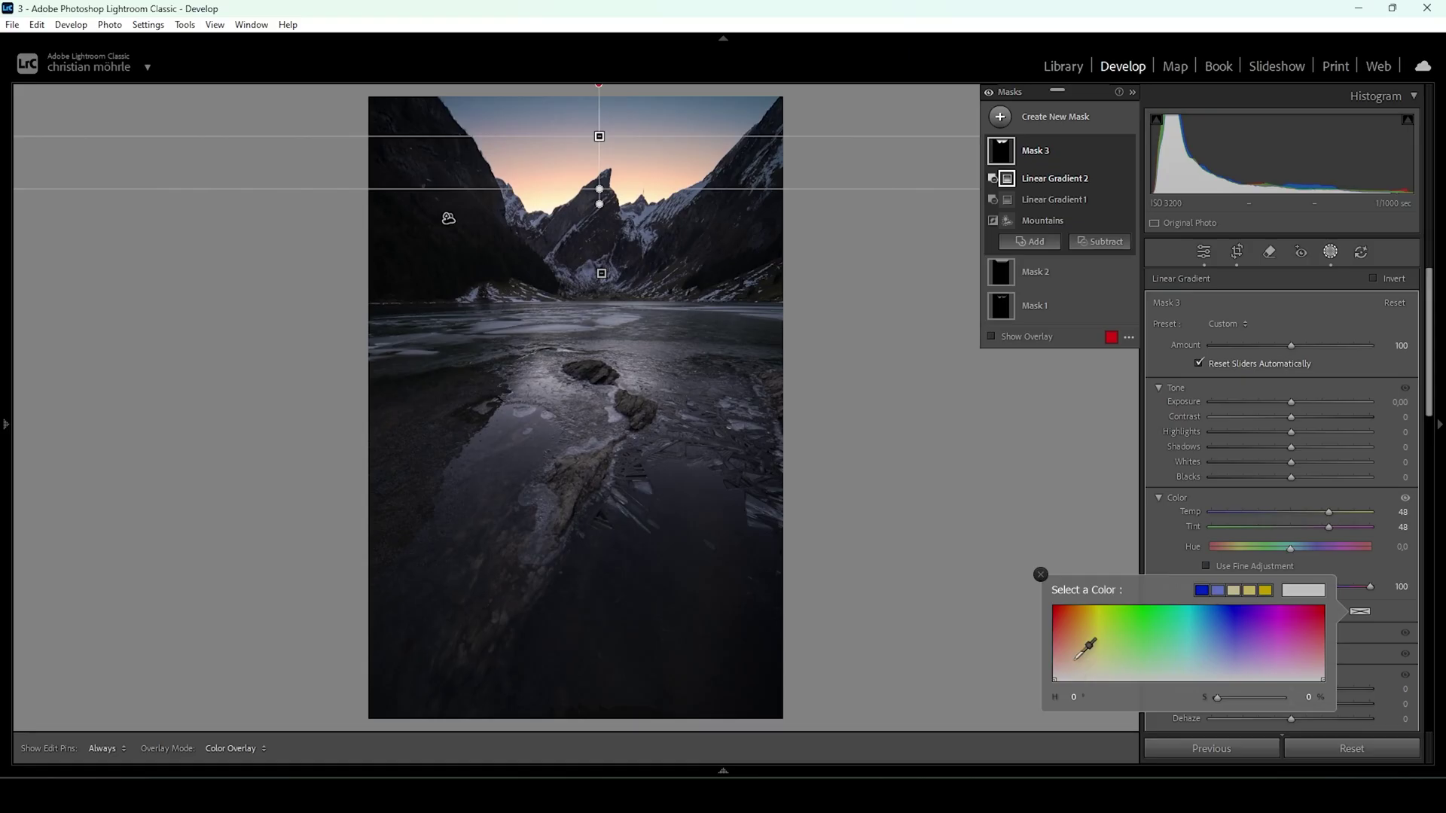
drag(1074, 649, 1068, 646)
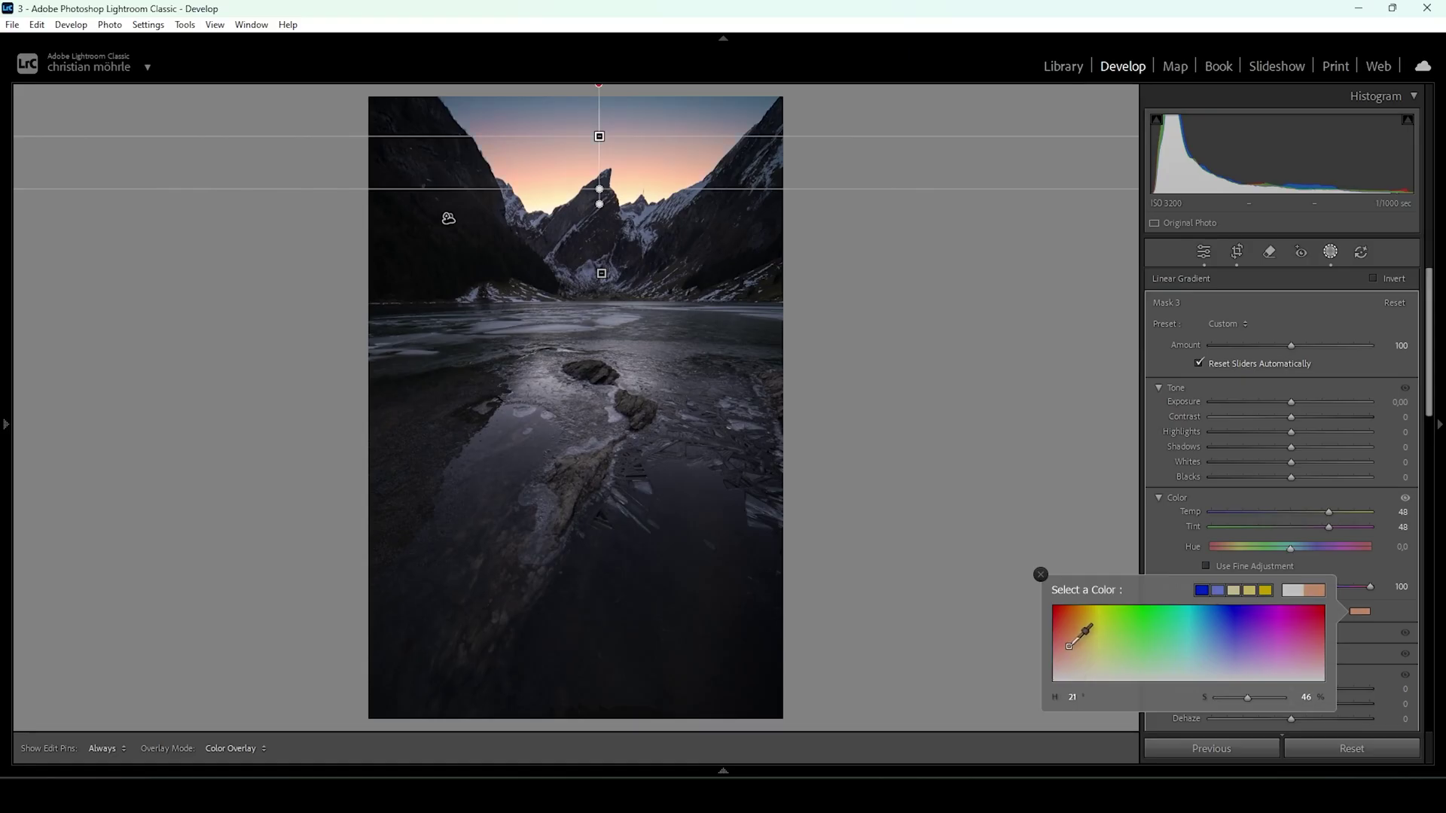
drag(1069, 646, 1069, 646)
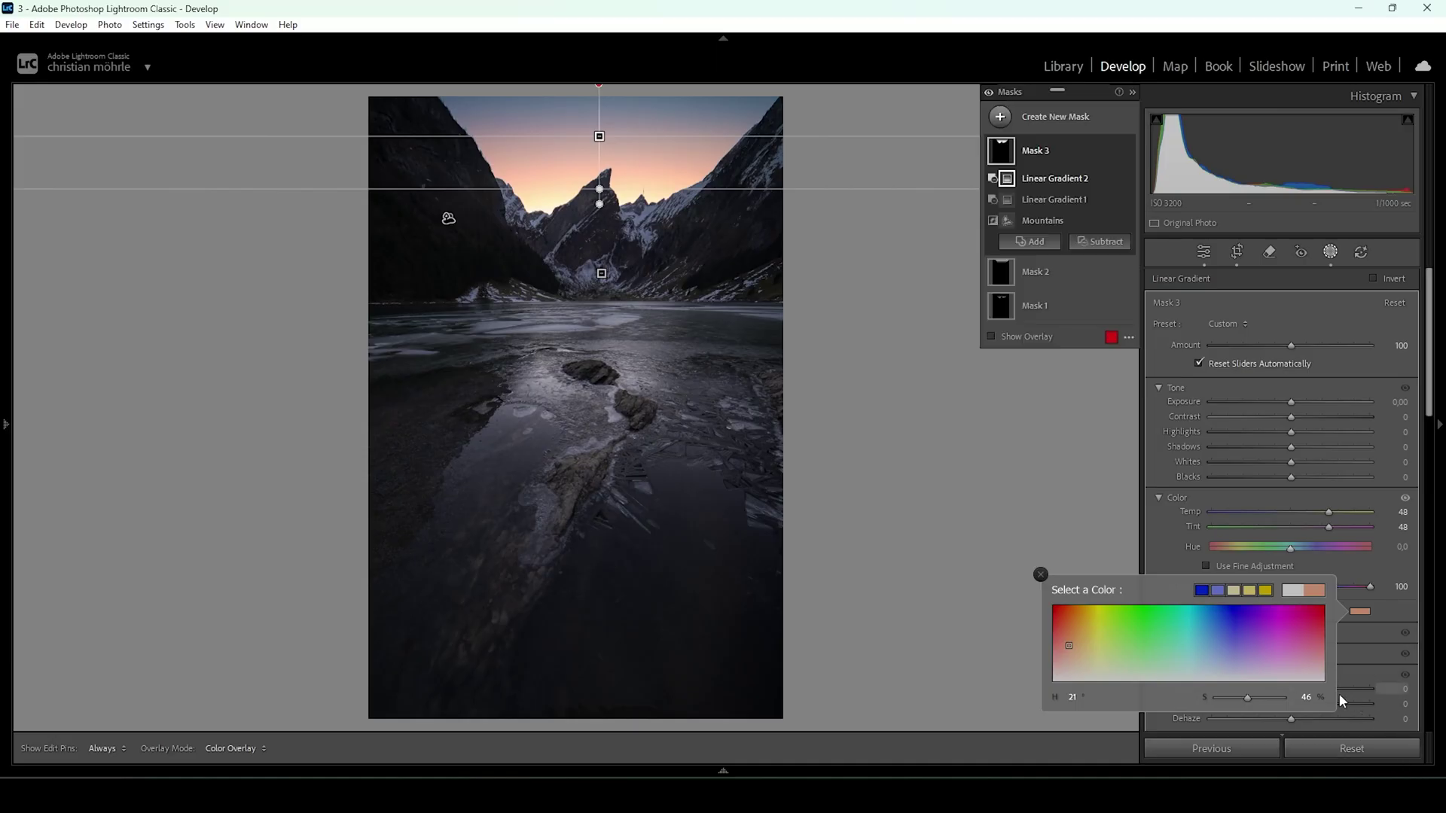
drag(1248, 697, 1384, 700)
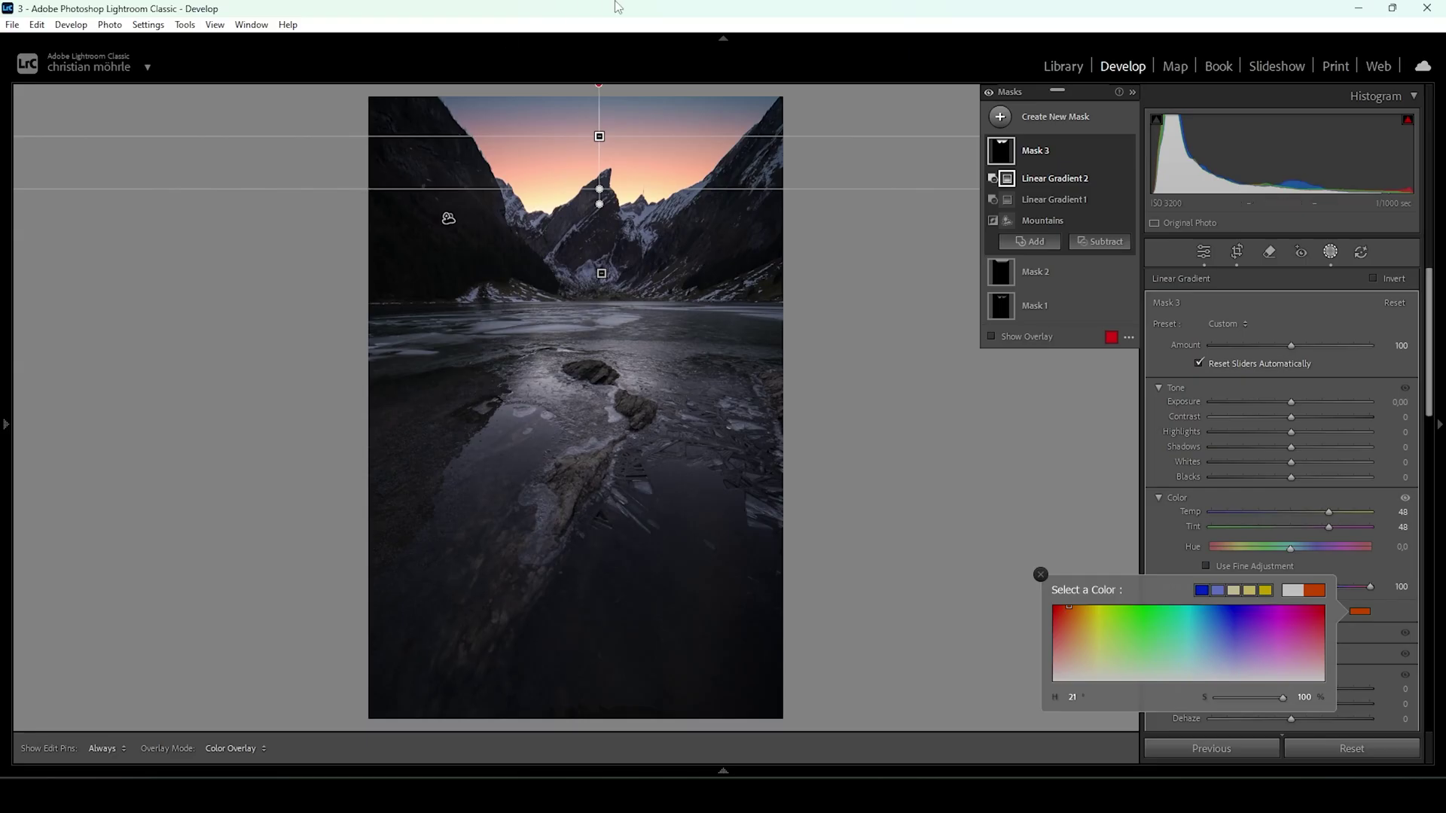
click(1203, 252)
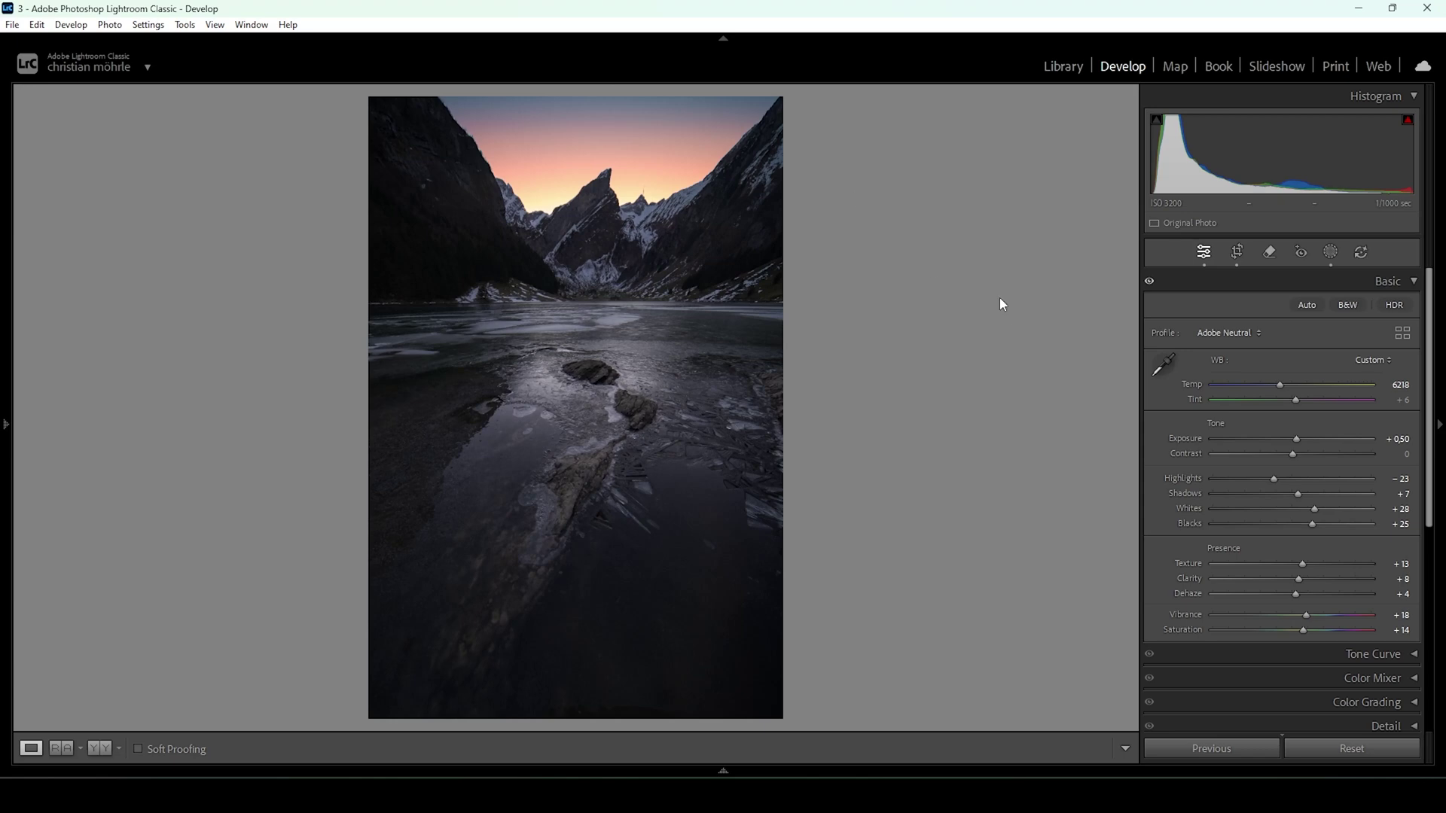
Step: Create a fourth landscape mask from the Mountains
click(1331, 252)
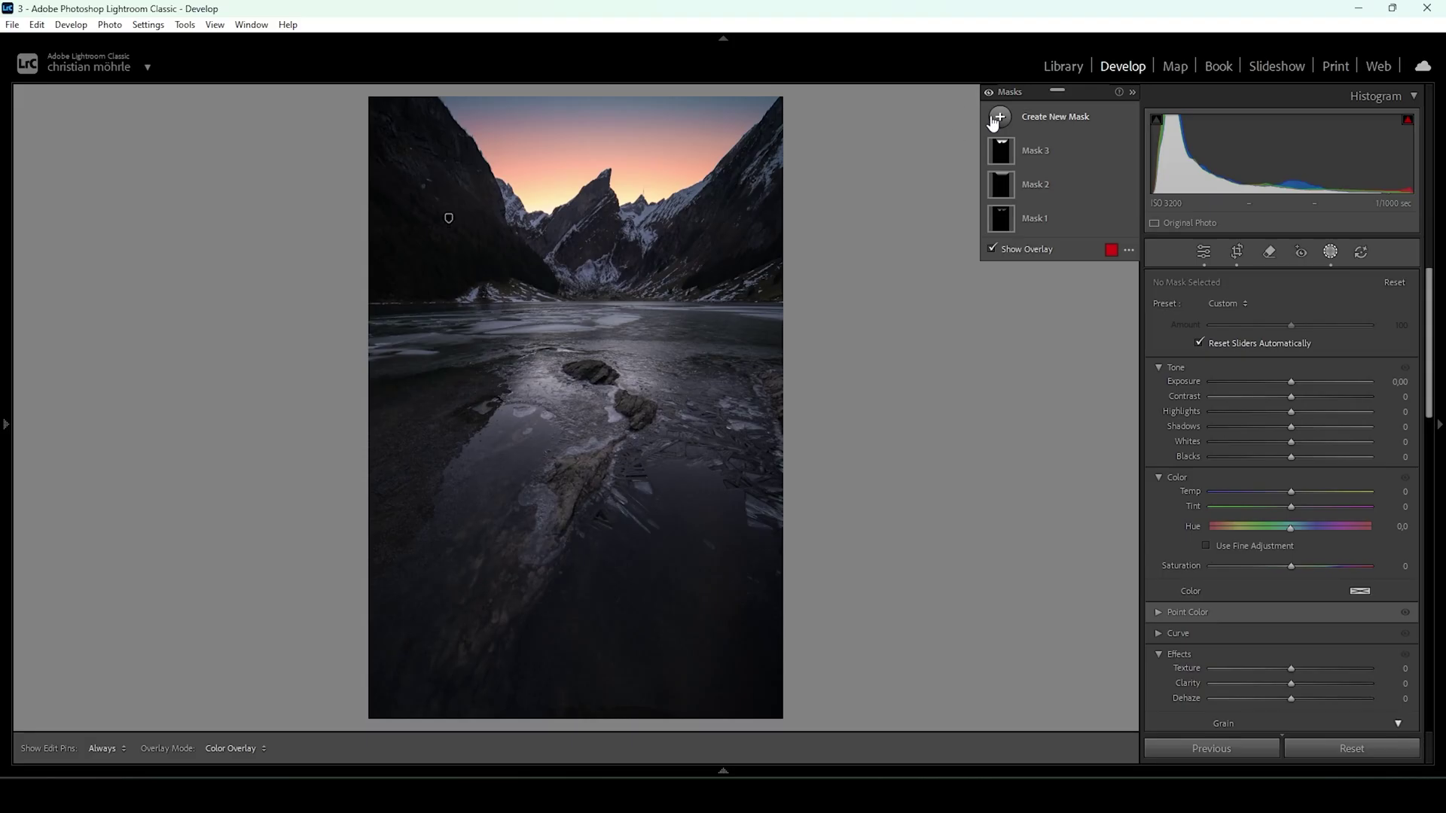
click(1001, 117)
click(1111, 235)
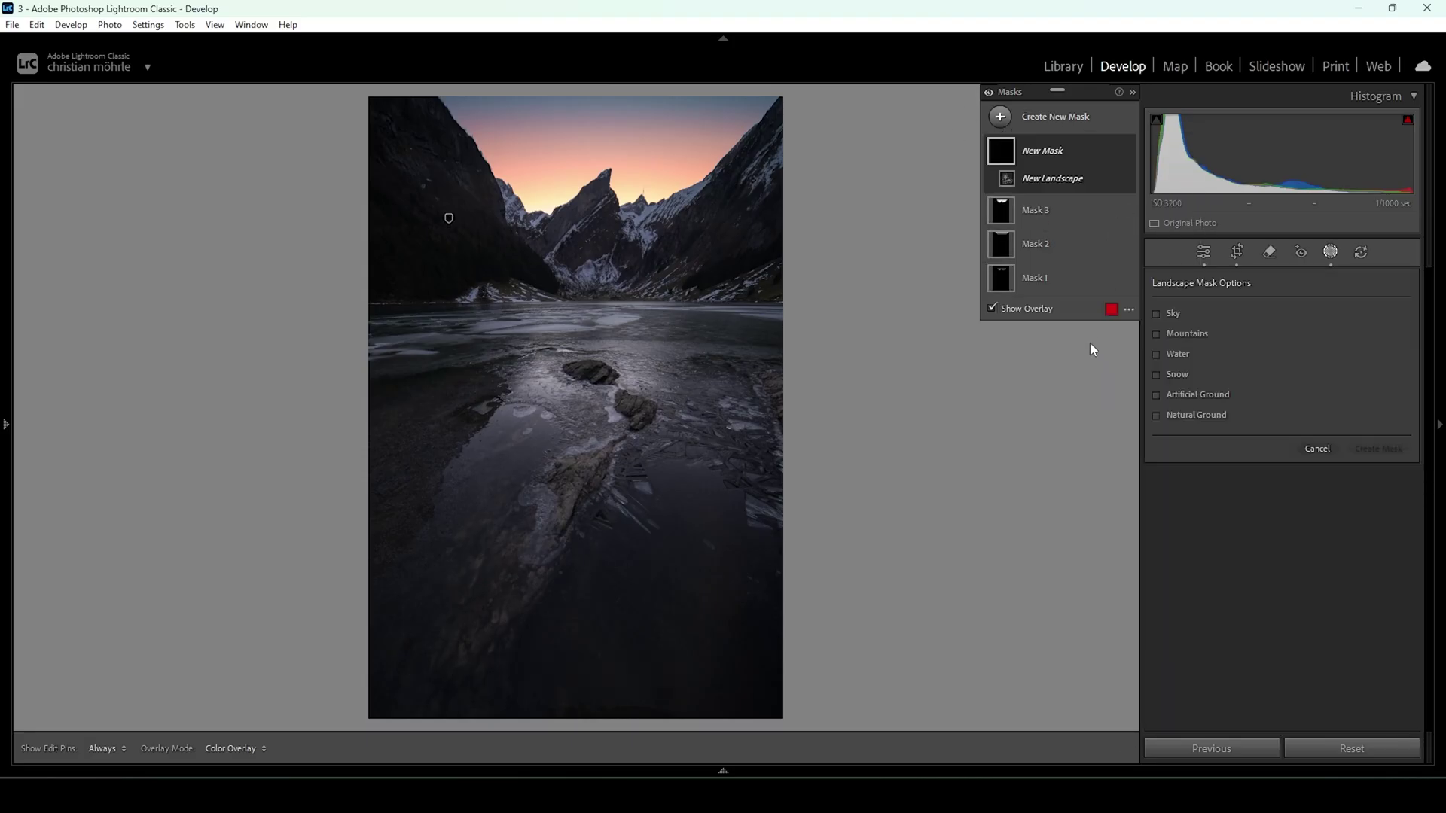
click(1187, 336)
click(1380, 449)
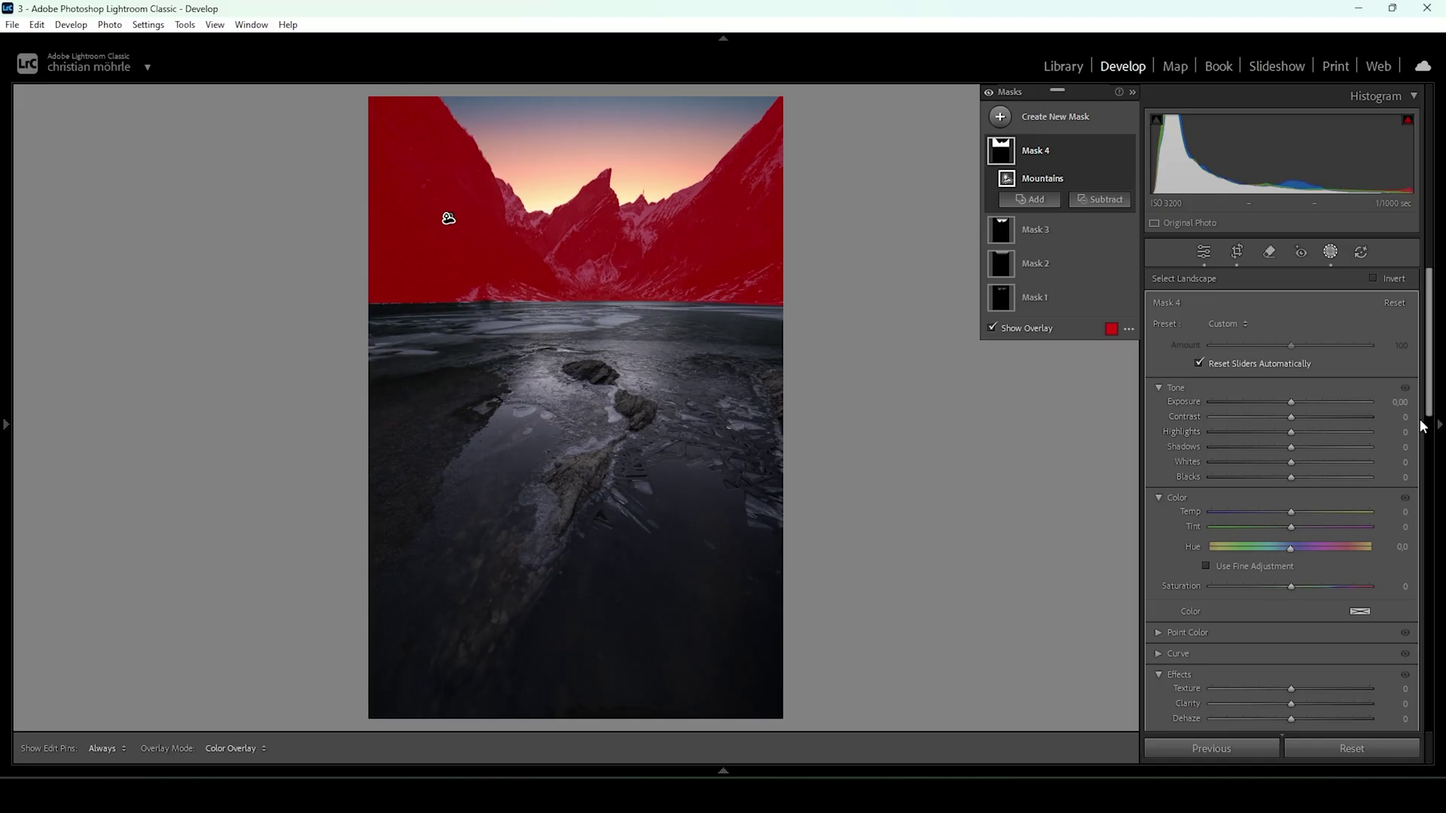
Step: Adjust the mountain mask to Exposure 0.17, Contrast 18, Whites 16, Clarity 7 and Temp -8
mouse_move(1290, 416)
mouse_down()
mouse_move(1305, 420)
mouse_move(1295, 464)
mouse_move(1308, 466)
mouse_move(1294, 404)
mouse_up()
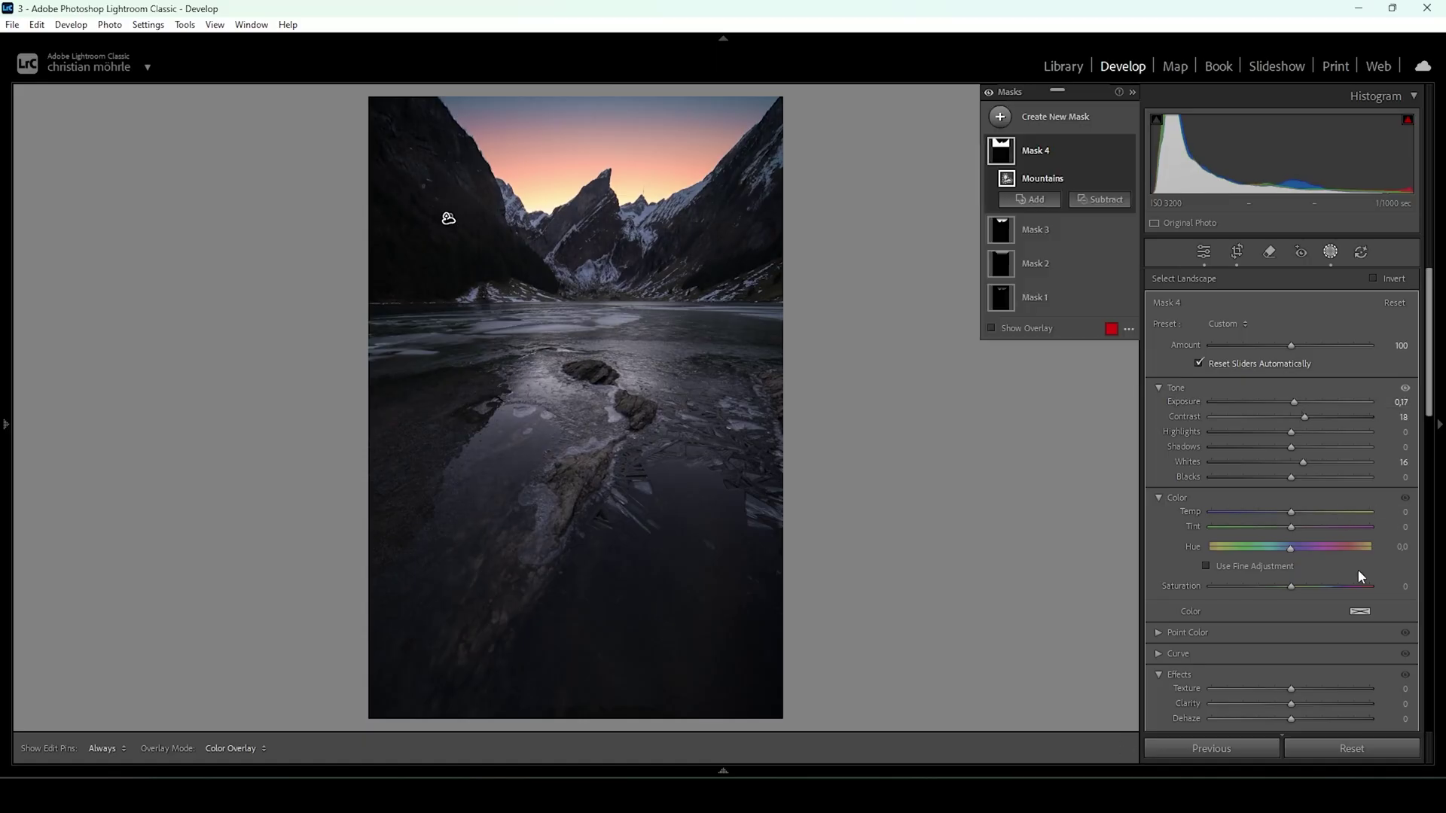
drag(1290, 704, 1290, 706)
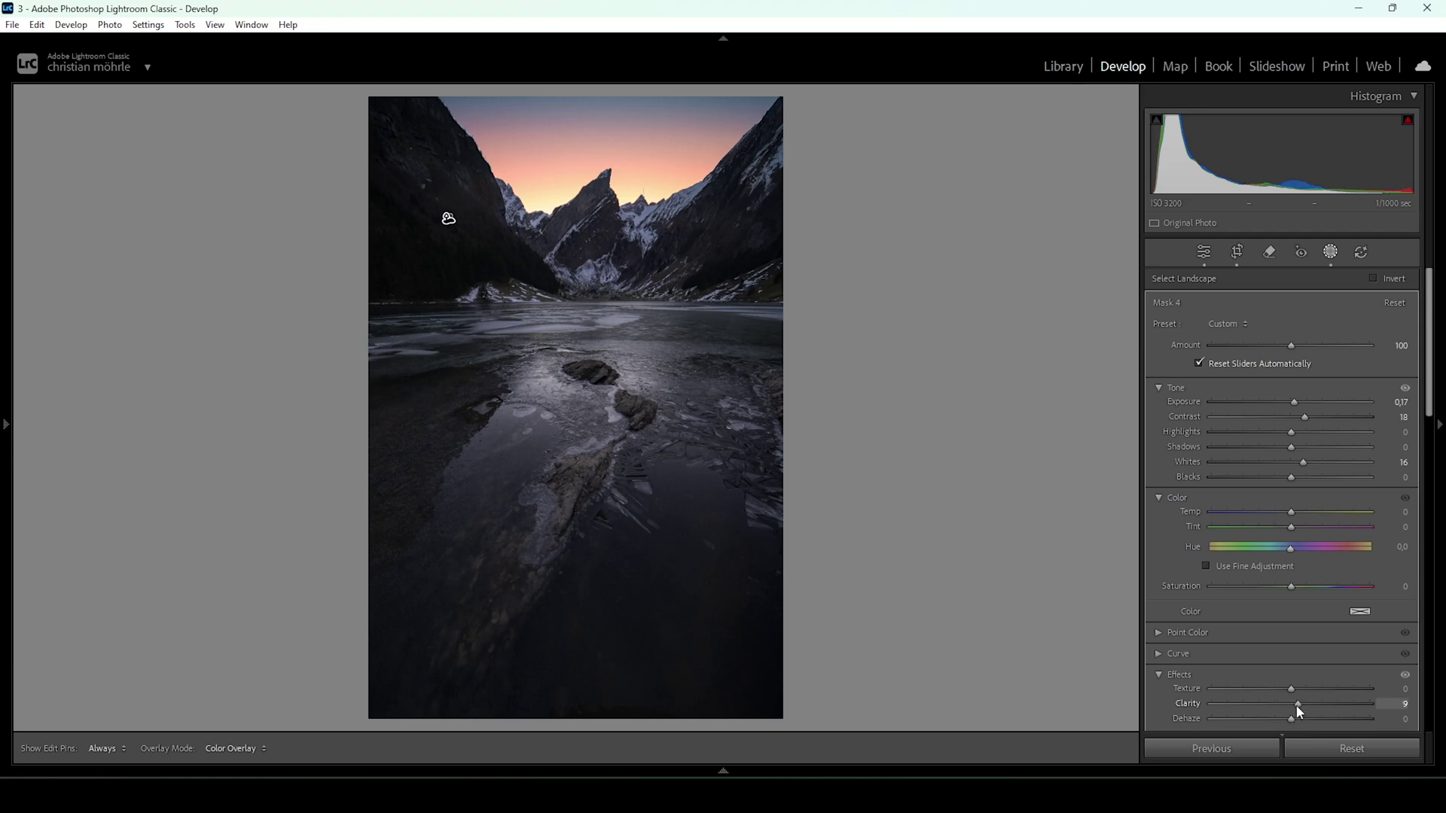
drag(1296, 705, 1294, 705)
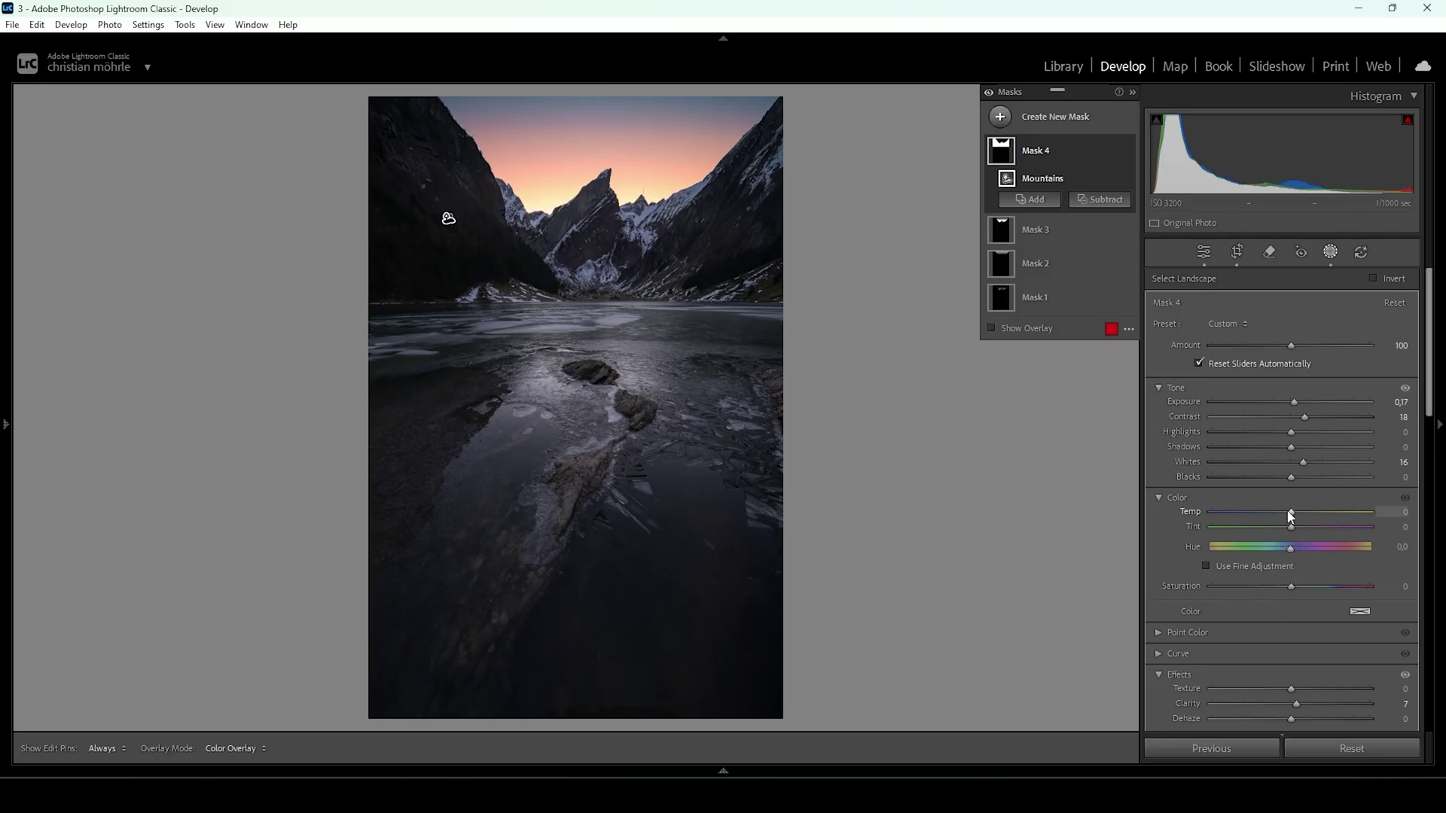
drag(1293, 519, 1286, 515)
Step: Create a fifth landscape mask from the Water
click(993, 122)
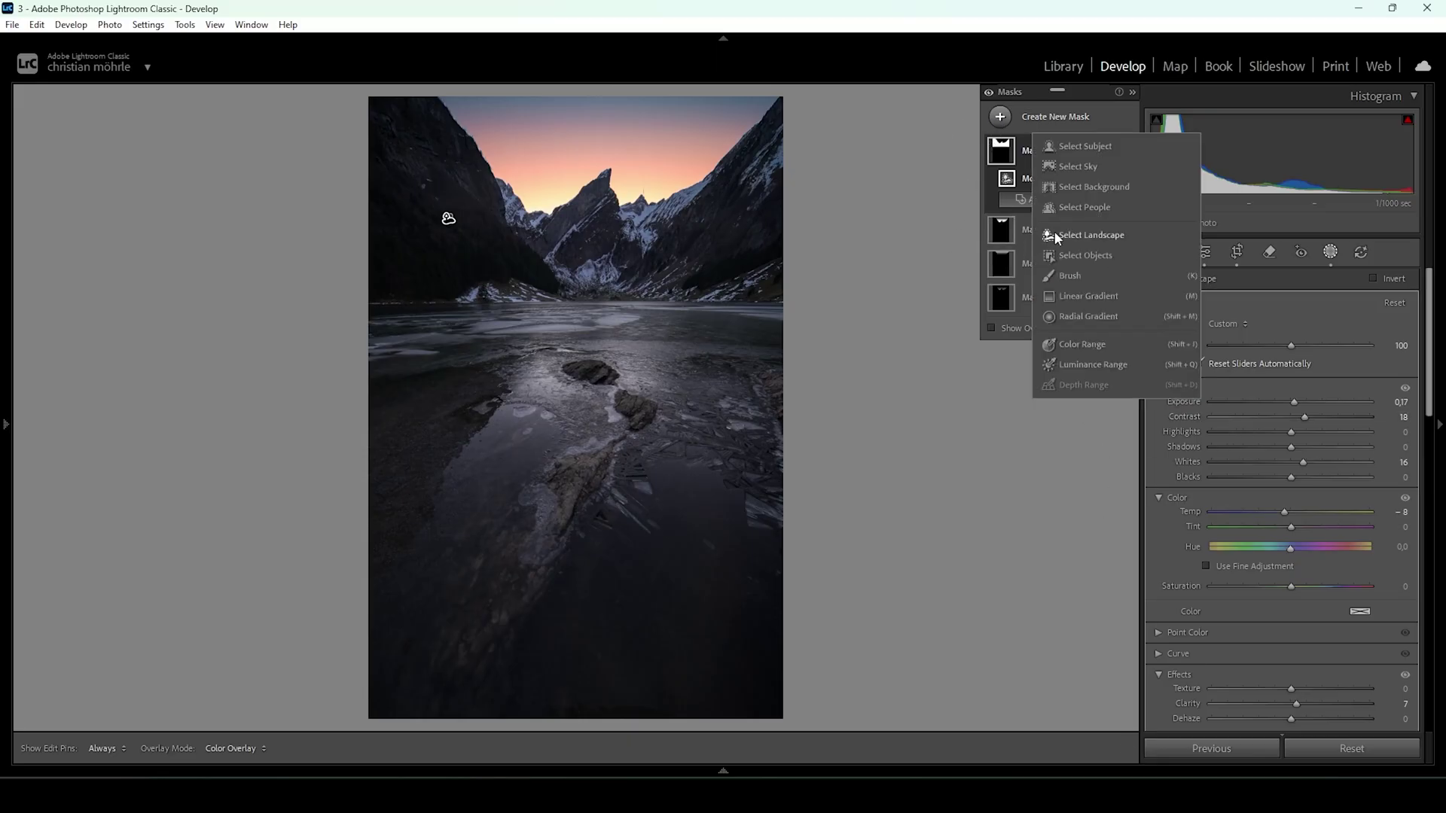
click(1079, 235)
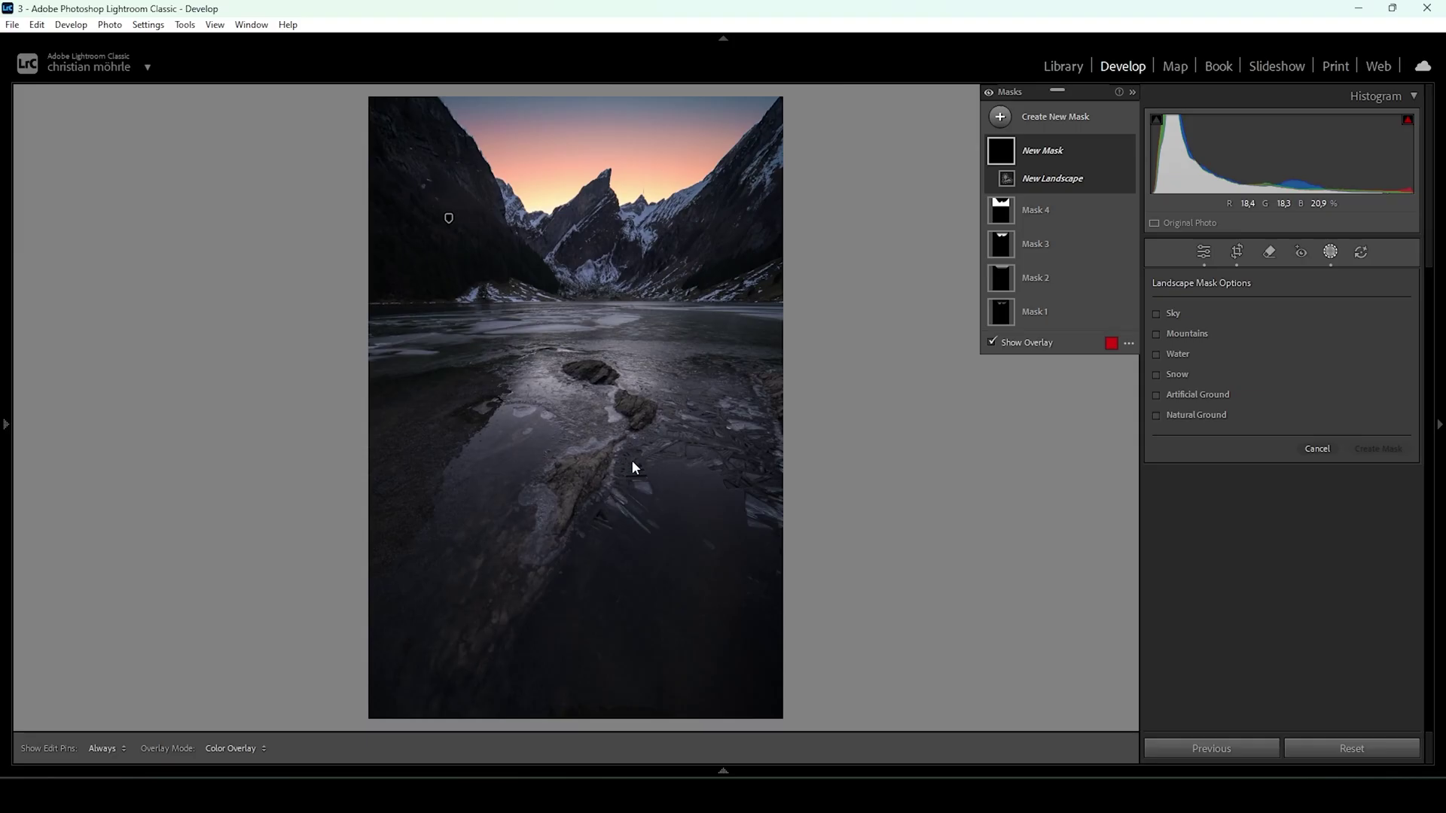
mouse_move(1178, 363)
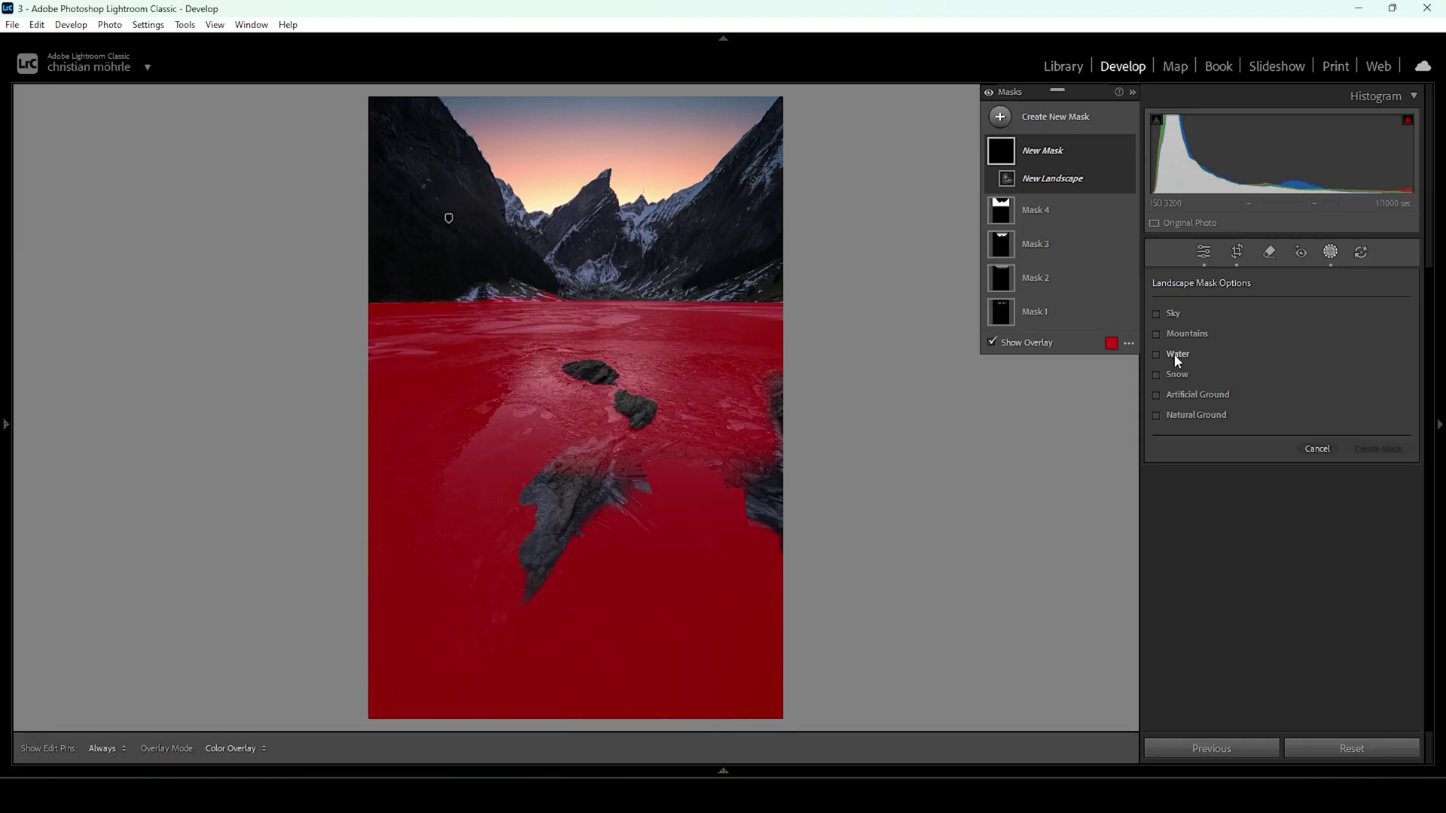
click(1178, 360)
click(1356, 448)
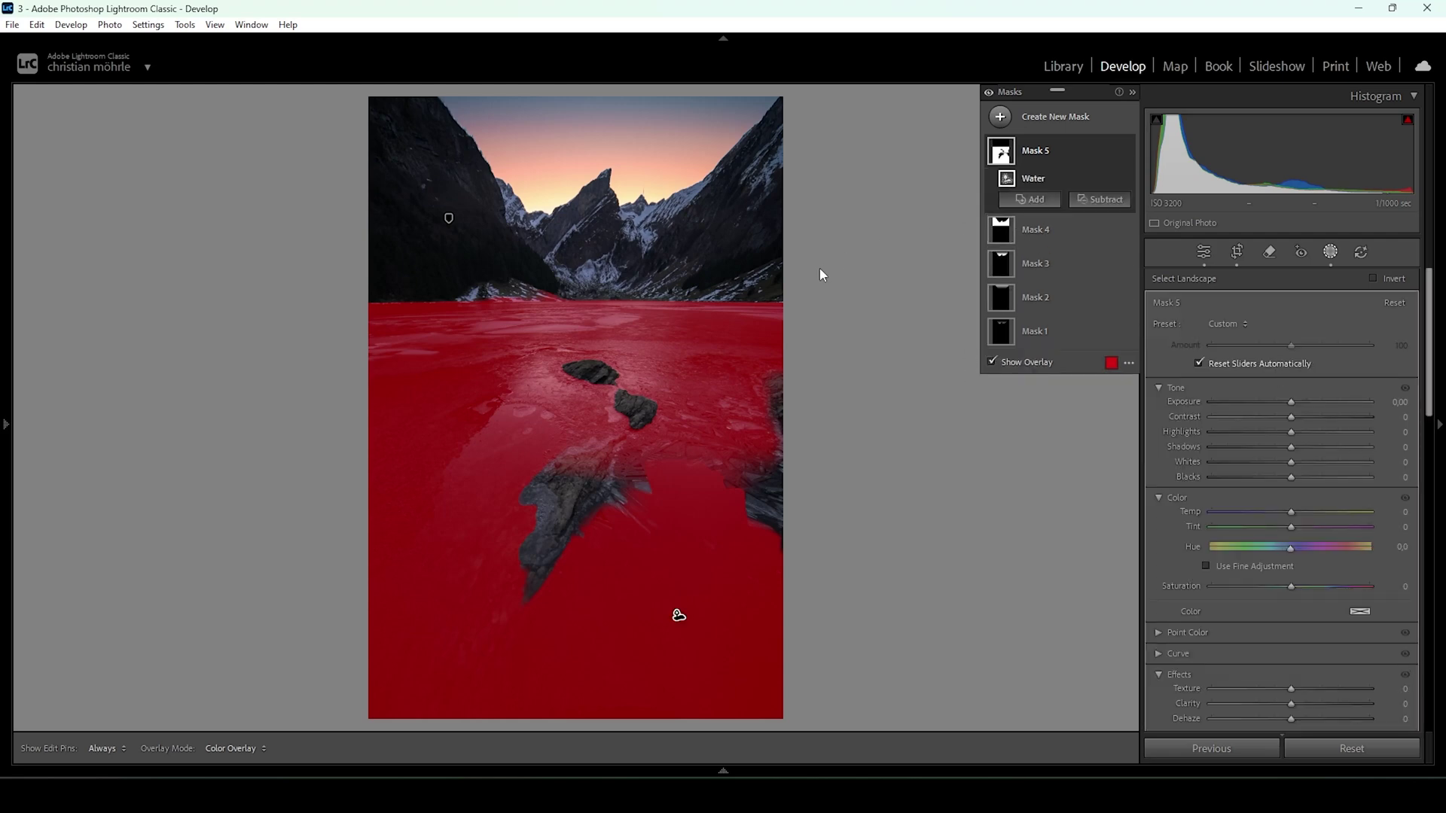
Step: Extend the water mask by brushing over the uncovered ice to the right of the large foreground rock
click(1029, 200)
click(1069, 359)
key(h)
mouse_move(666, 476)
mouse_down()
mouse_move(755, 499)
mouse_move(795, 583)
mouse_move(796, 518)
mouse_move(773, 489)
mouse_move(679, 511)
mouse_move(619, 484)
mouse_up()
key(h)
Step: Subtract the large foreground rock from the water mask with a rectangular object selection
click(1100, 221)
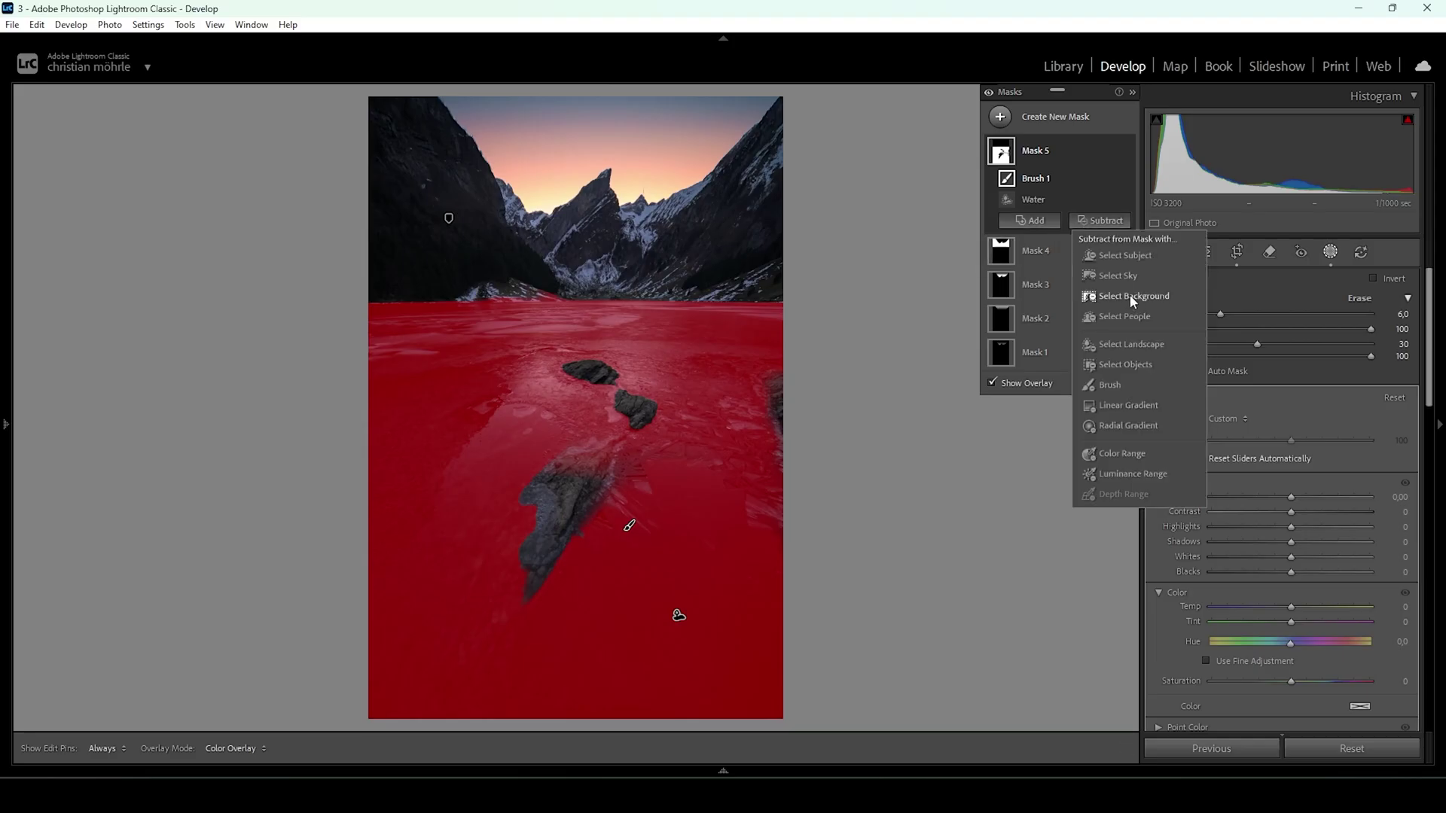
click(1140, 365)
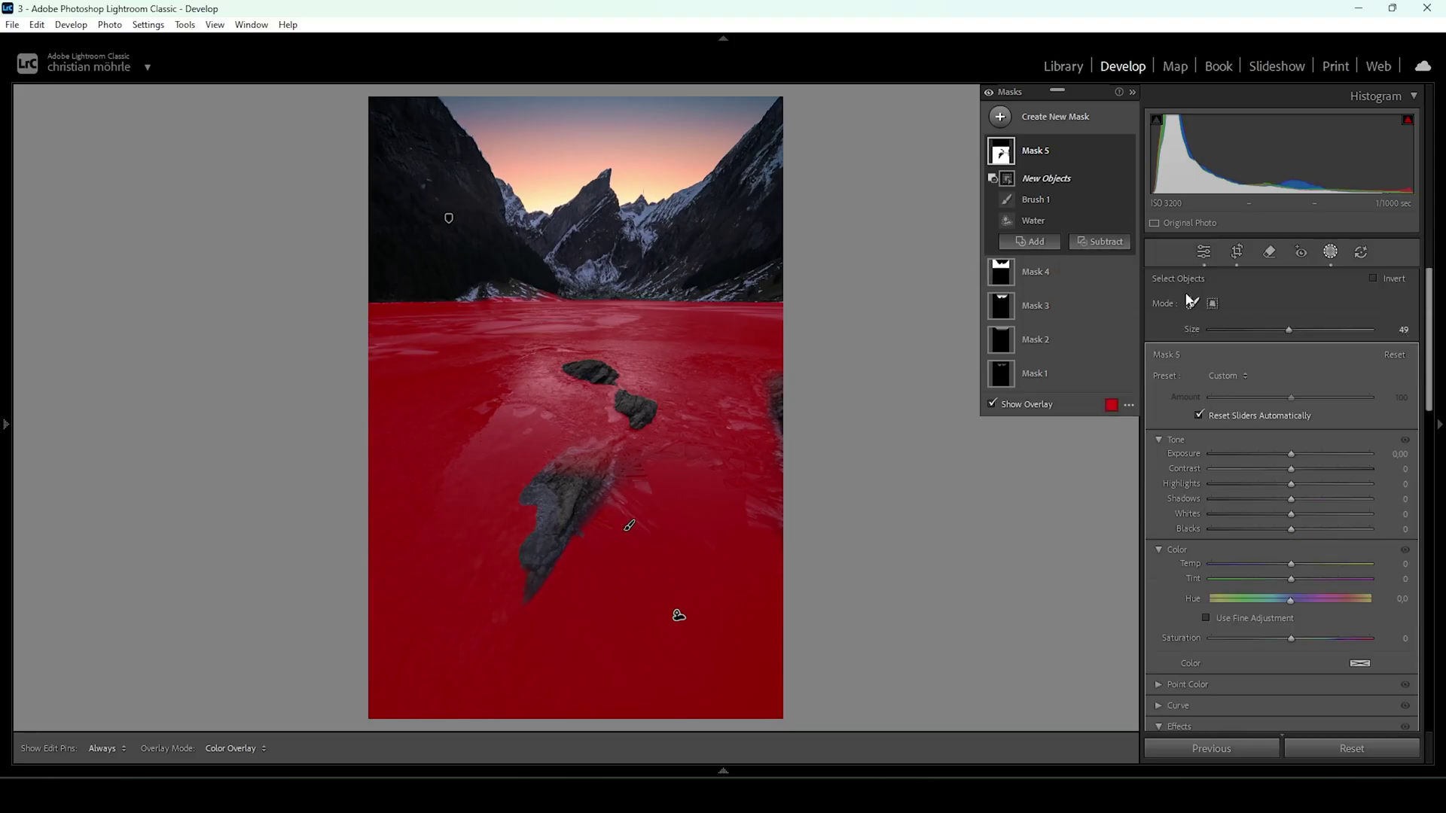
click(1214, 303)
mouse_move(542, 422)
mouse_down()
mouse_move(603, 509)
mouse_move(636, 512)
mouse_up()
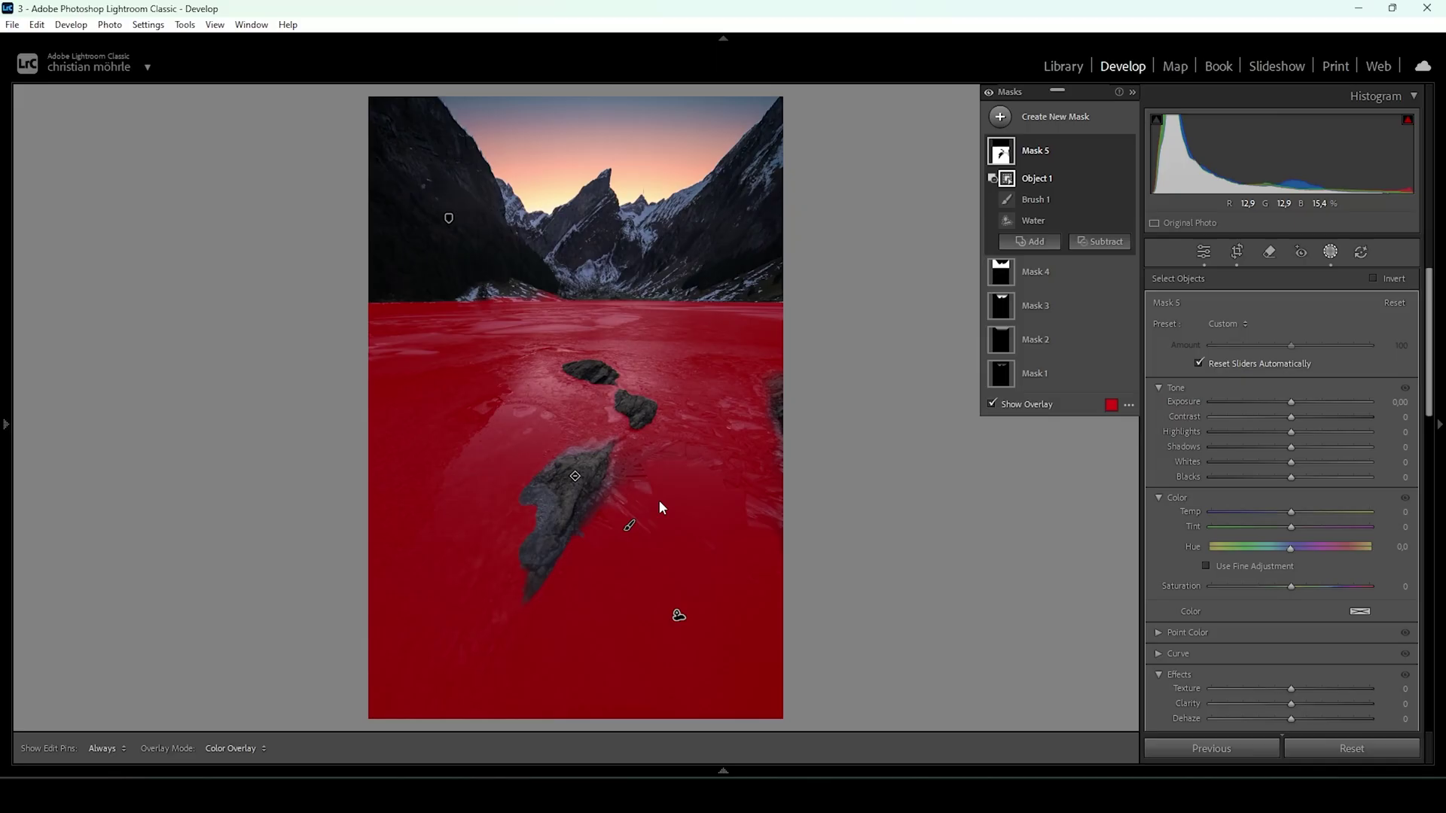
Step: Bring out and cool the icy lake in the water mask with Texture 33, Clarity 27 and Temp -13
drag(1293, 688, 1300, 689)
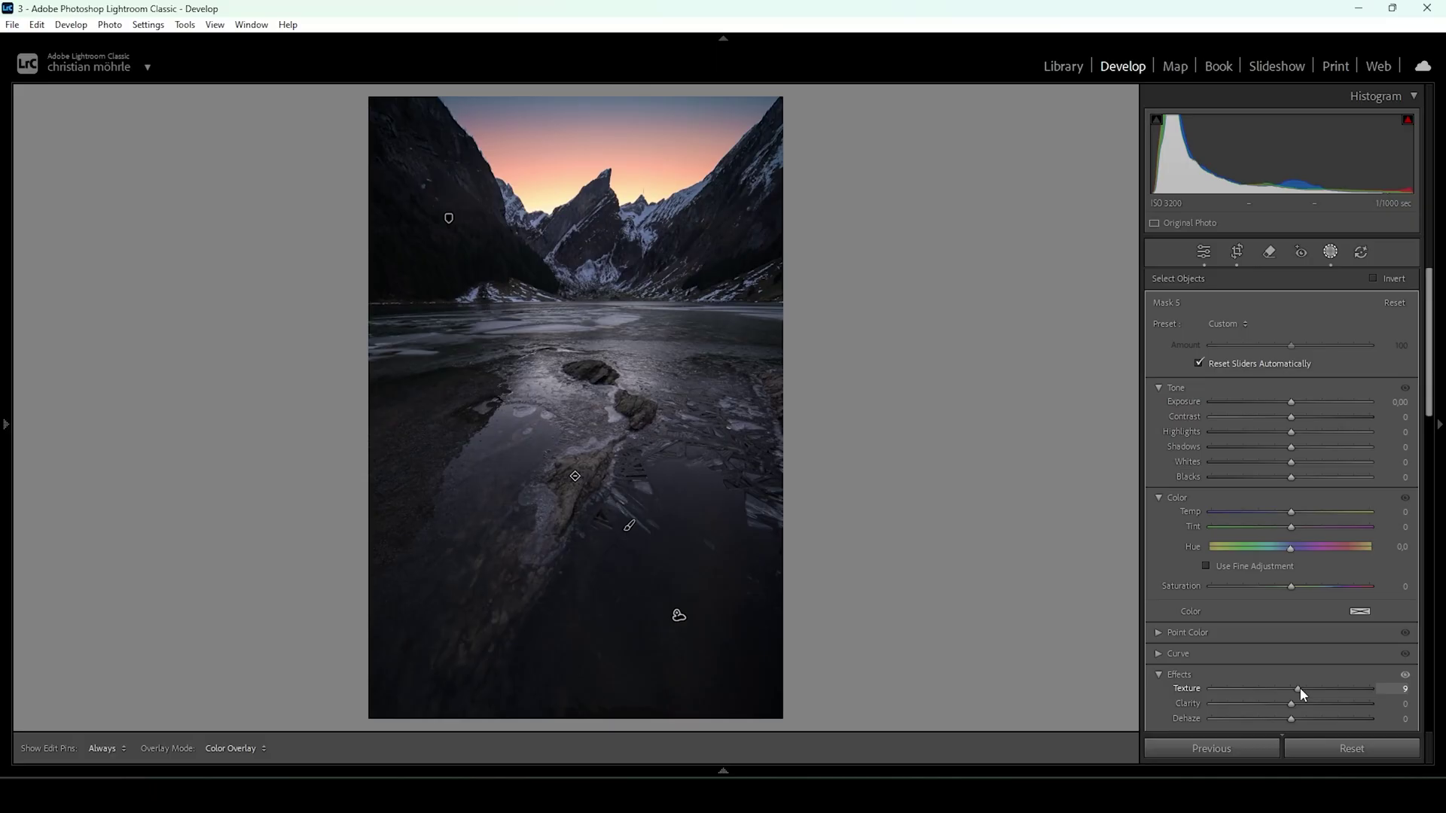
mouse_move(1303, 688)
mouse_down()
mouse_move(1316, 690)
mouse_move(1307, 704)
mouse_up()
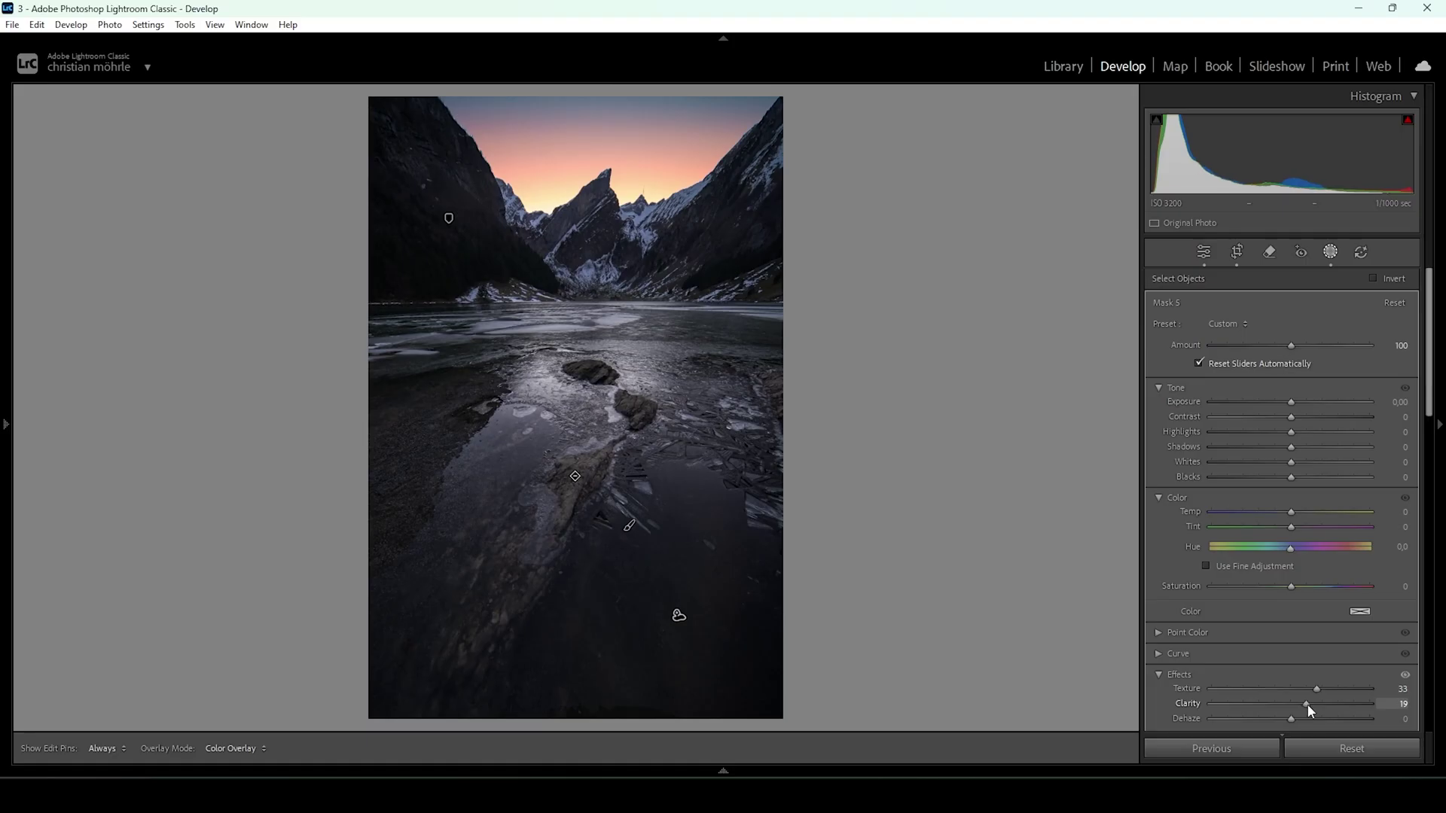
click(1307, 703)
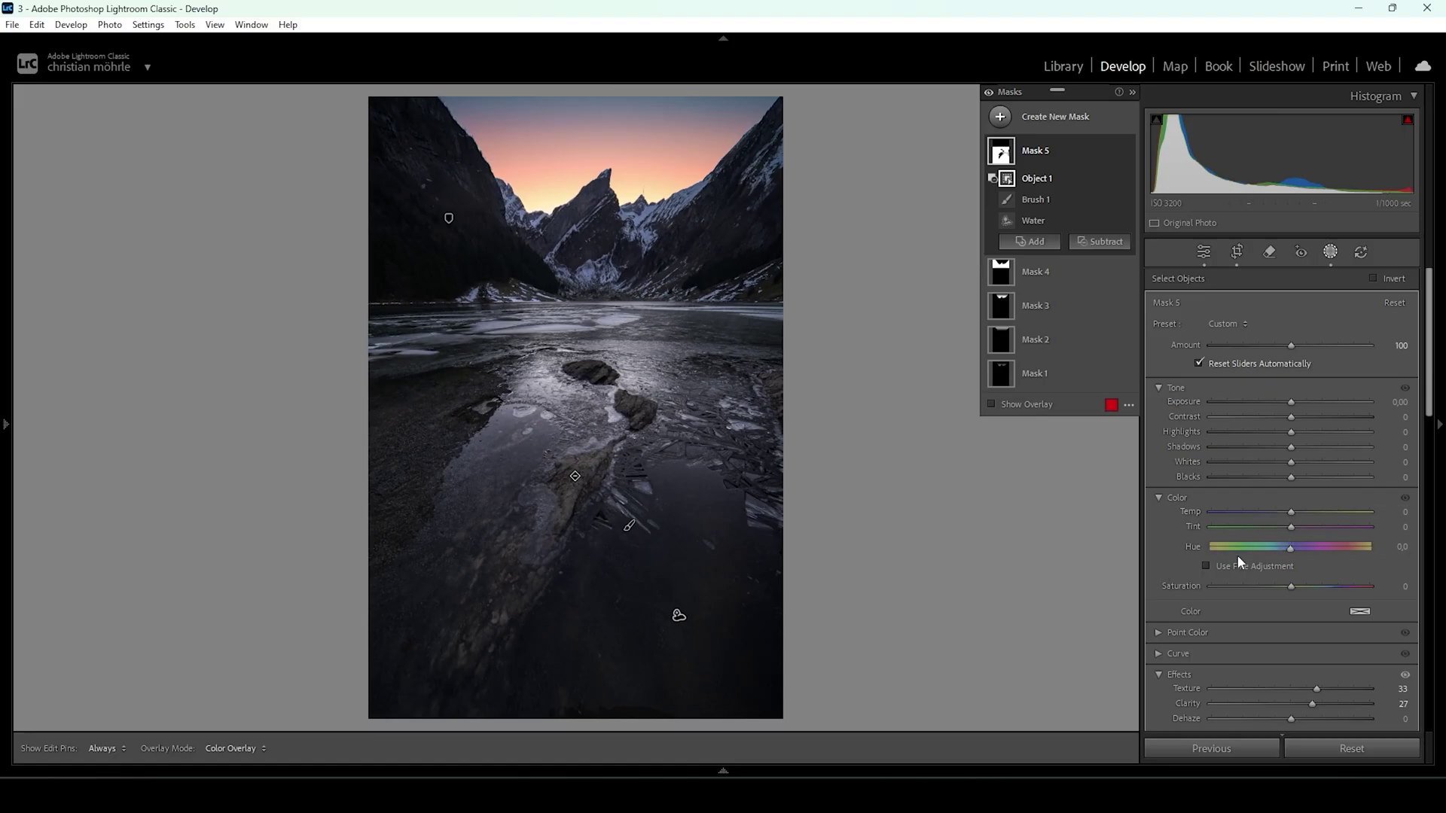
drag(1291, 519, 1281, 518)
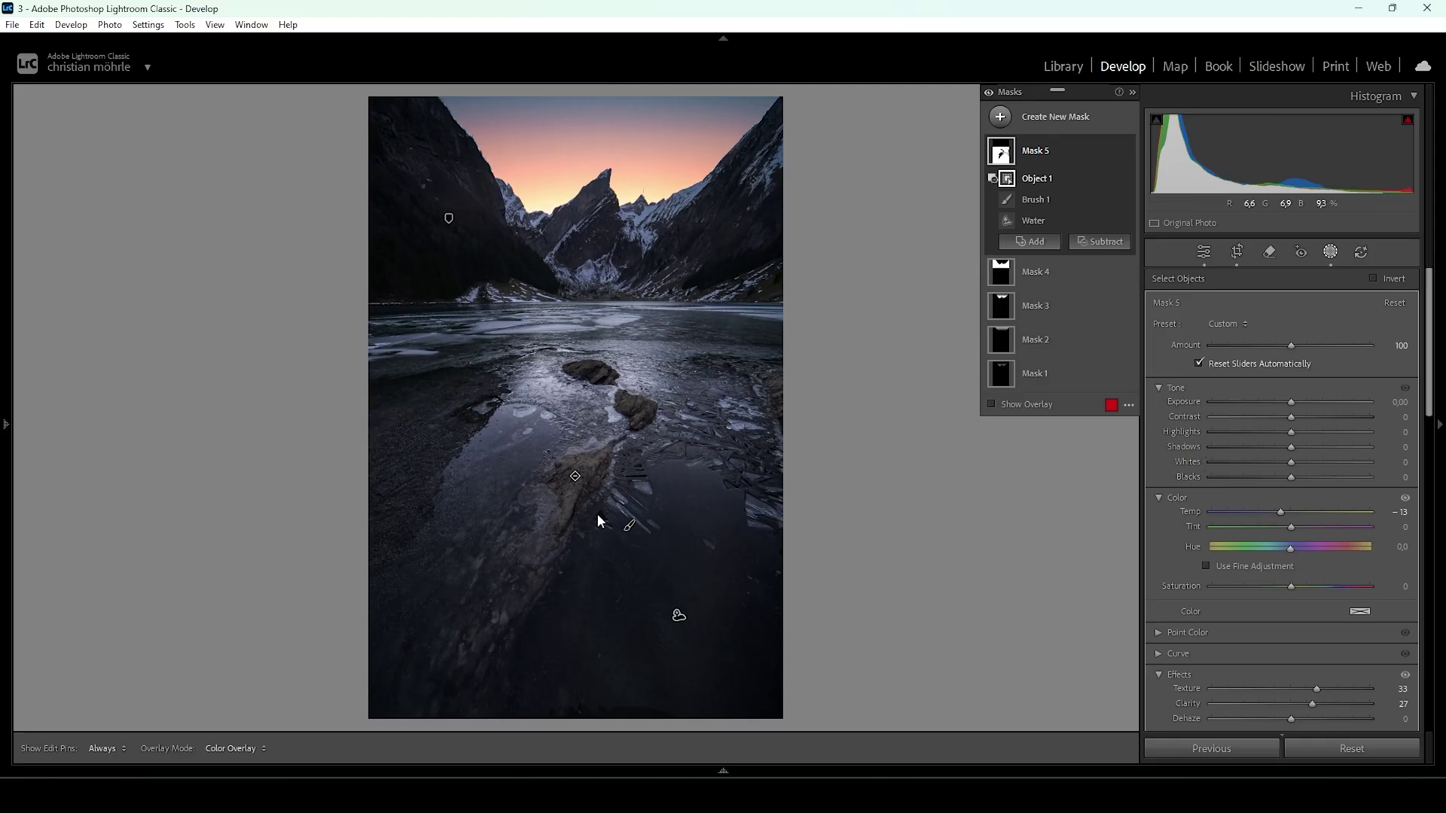
Step: Add a linear gradient mask rising from the photo's lower edge to the foreground rock, with Exposure -1.12 and Whites -100
click(995, 118)
click(1089, 296)
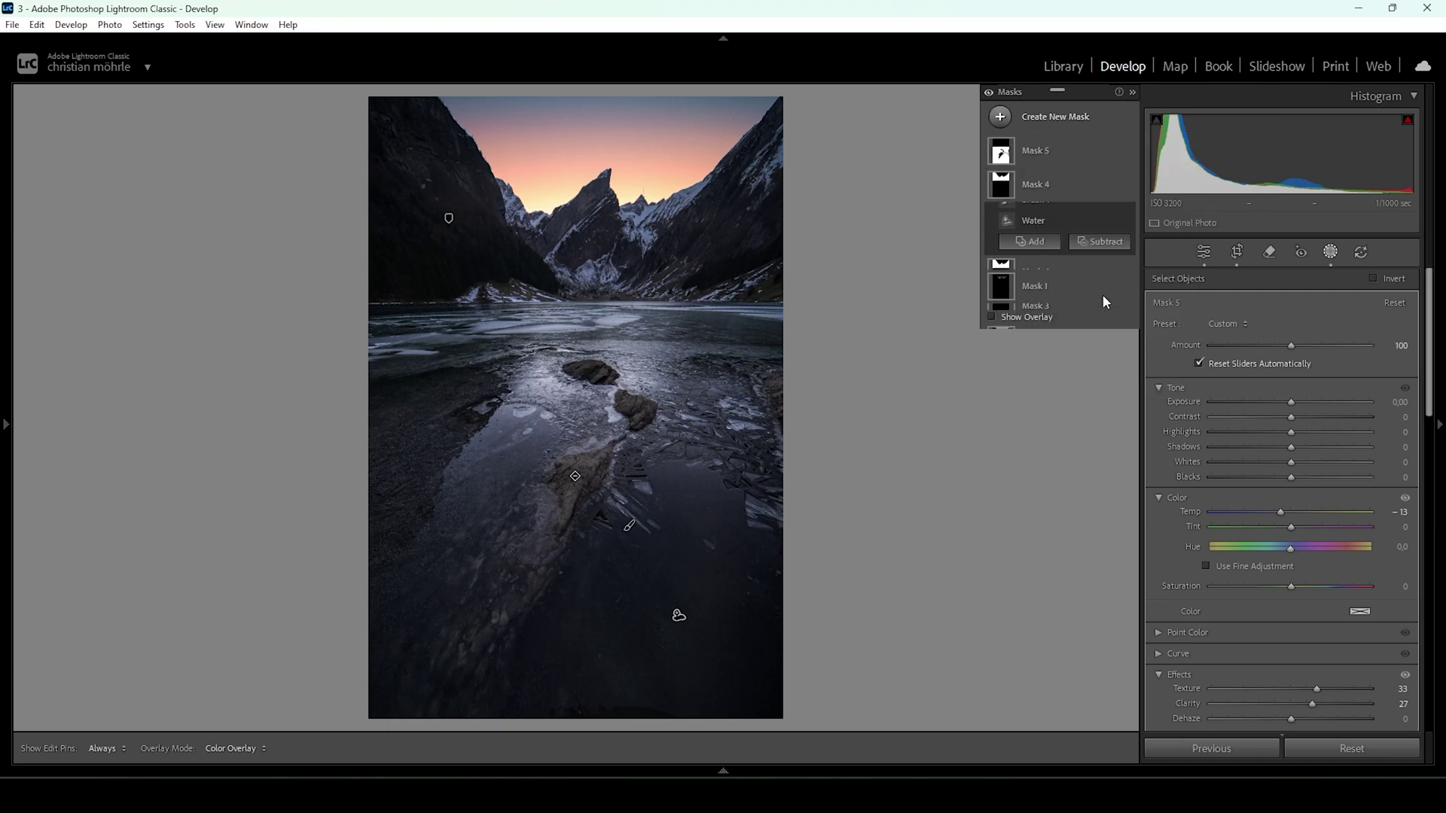
mouse_move(598, 663)
mouse_down()
mouse_move(598, 482)
mouse_move(598, 700)
mouse_up()
drag(1291, 403, 1269, 403)
drag(1283, 463, 840, 452)
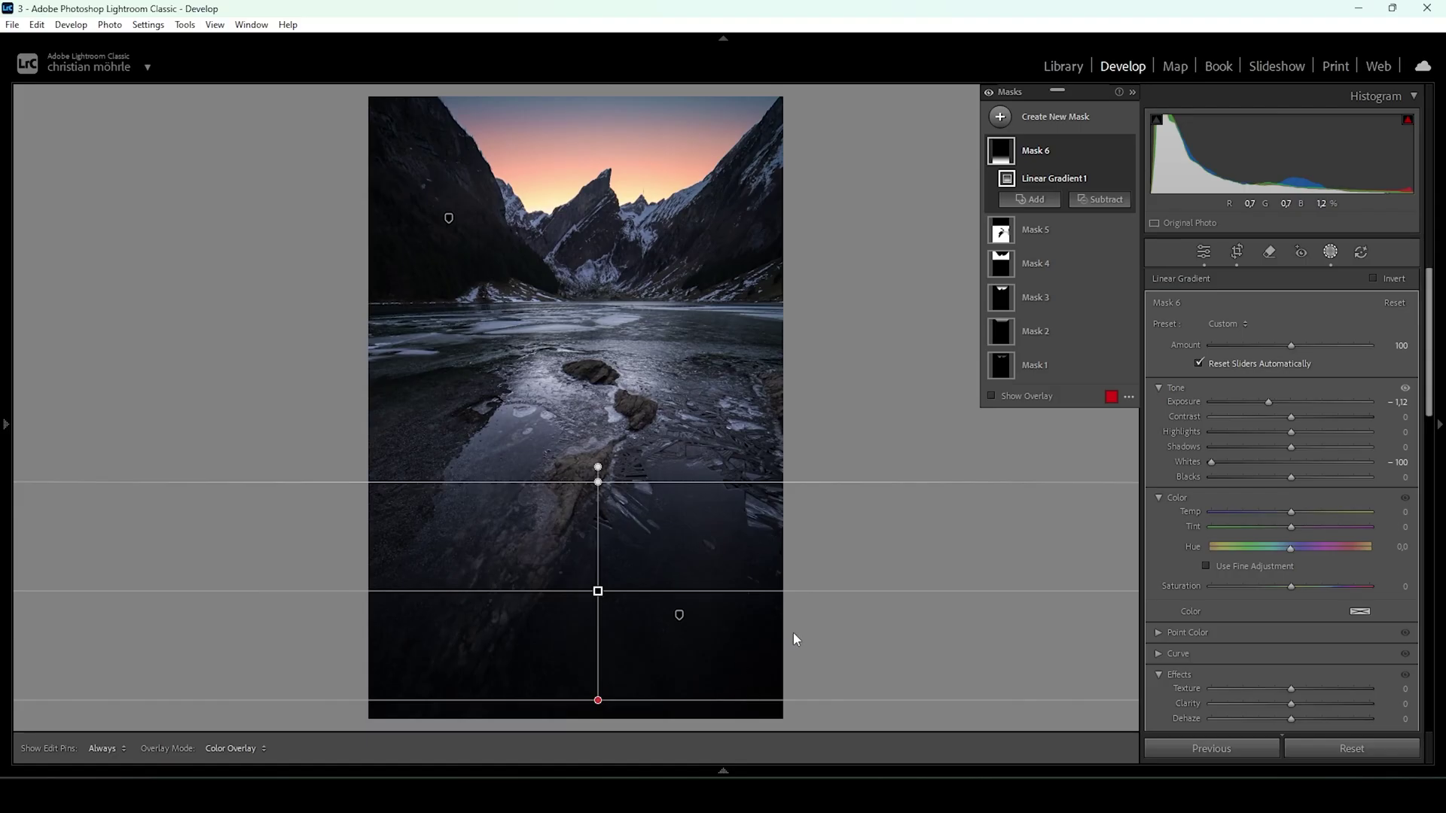
Step: Create a color range mask sampled from the ice on the lake's right side and set Refine to 1
click(1000, 116)
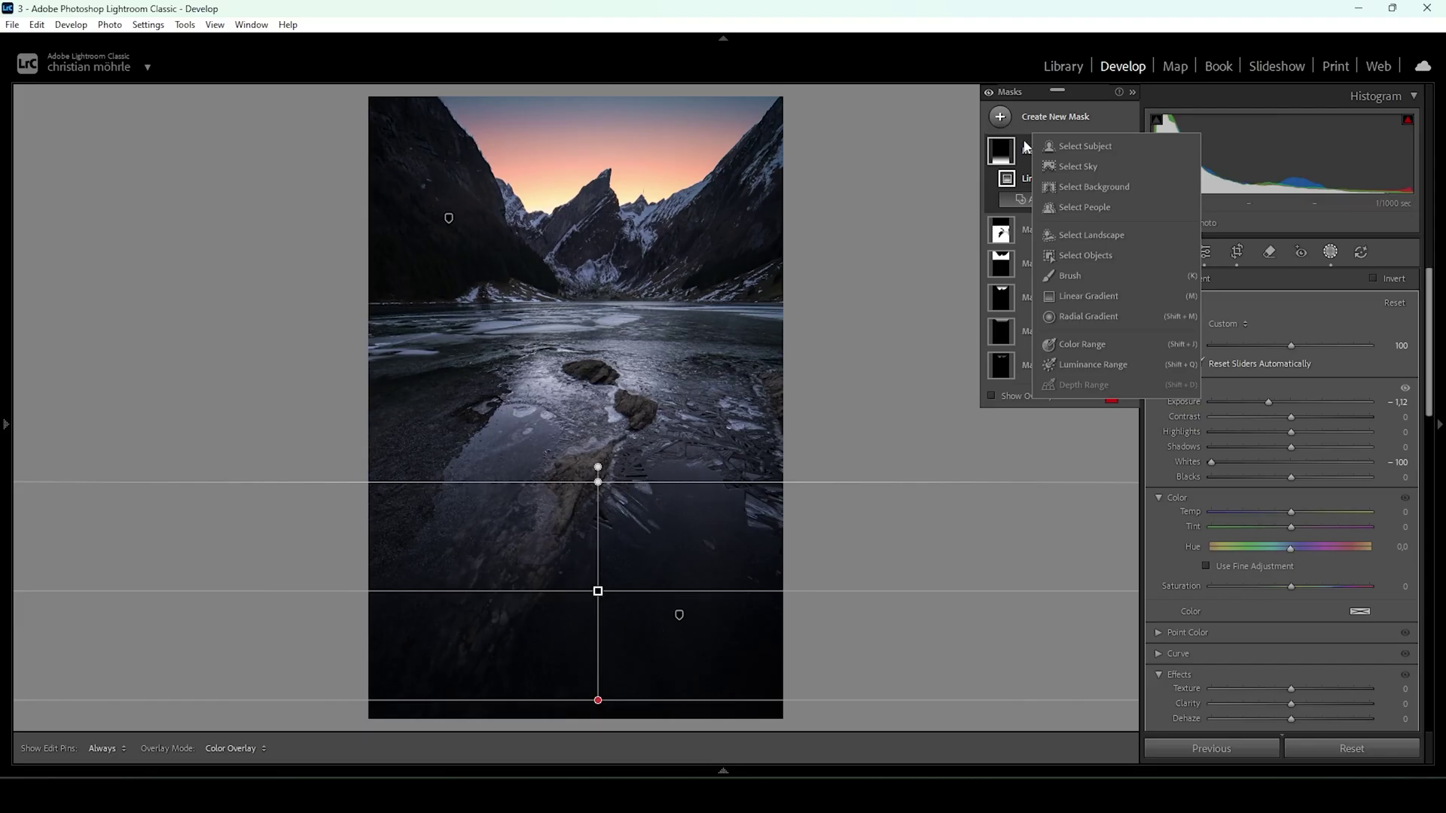
click(1081, 345)
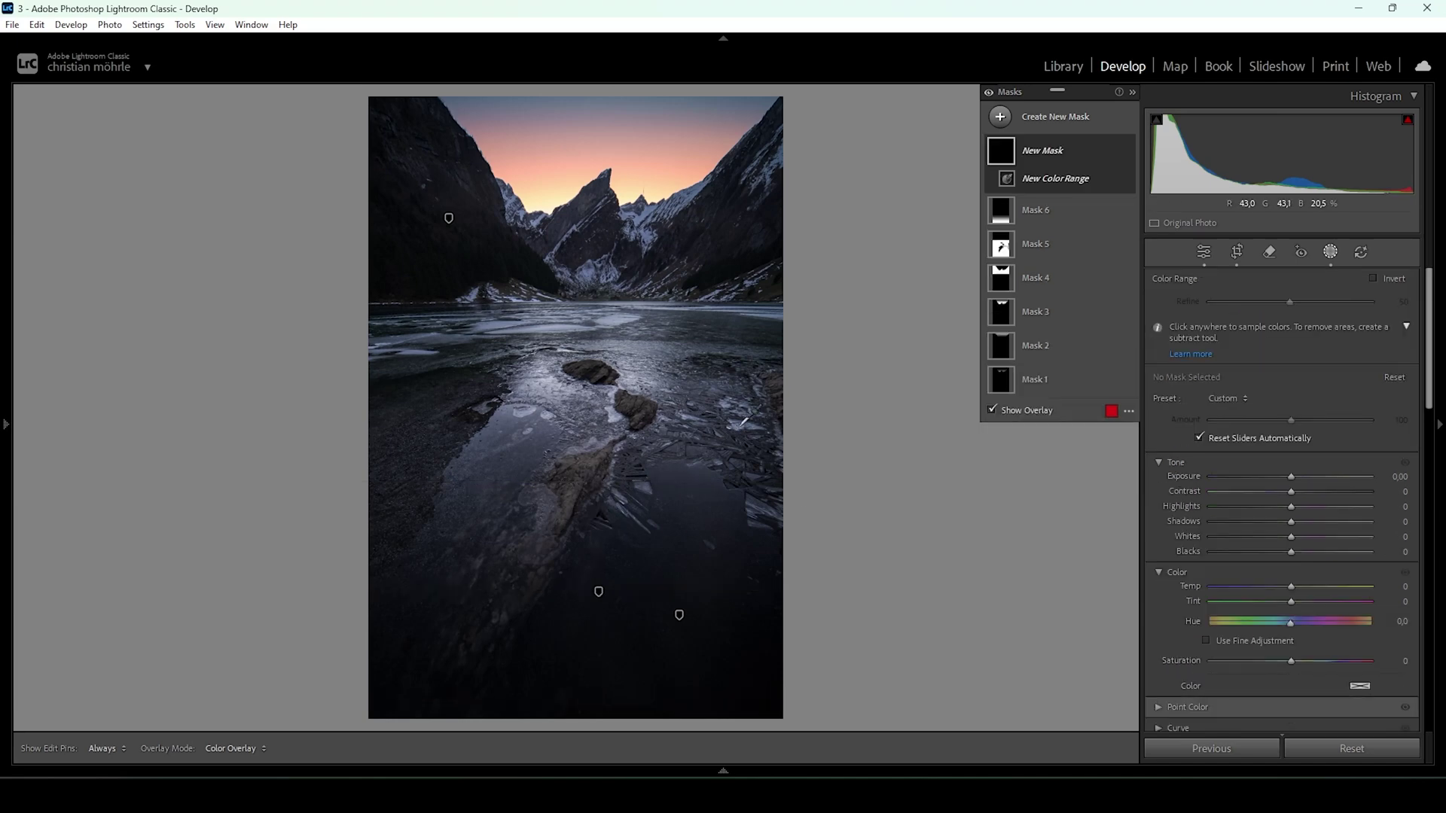
click(739, 424)
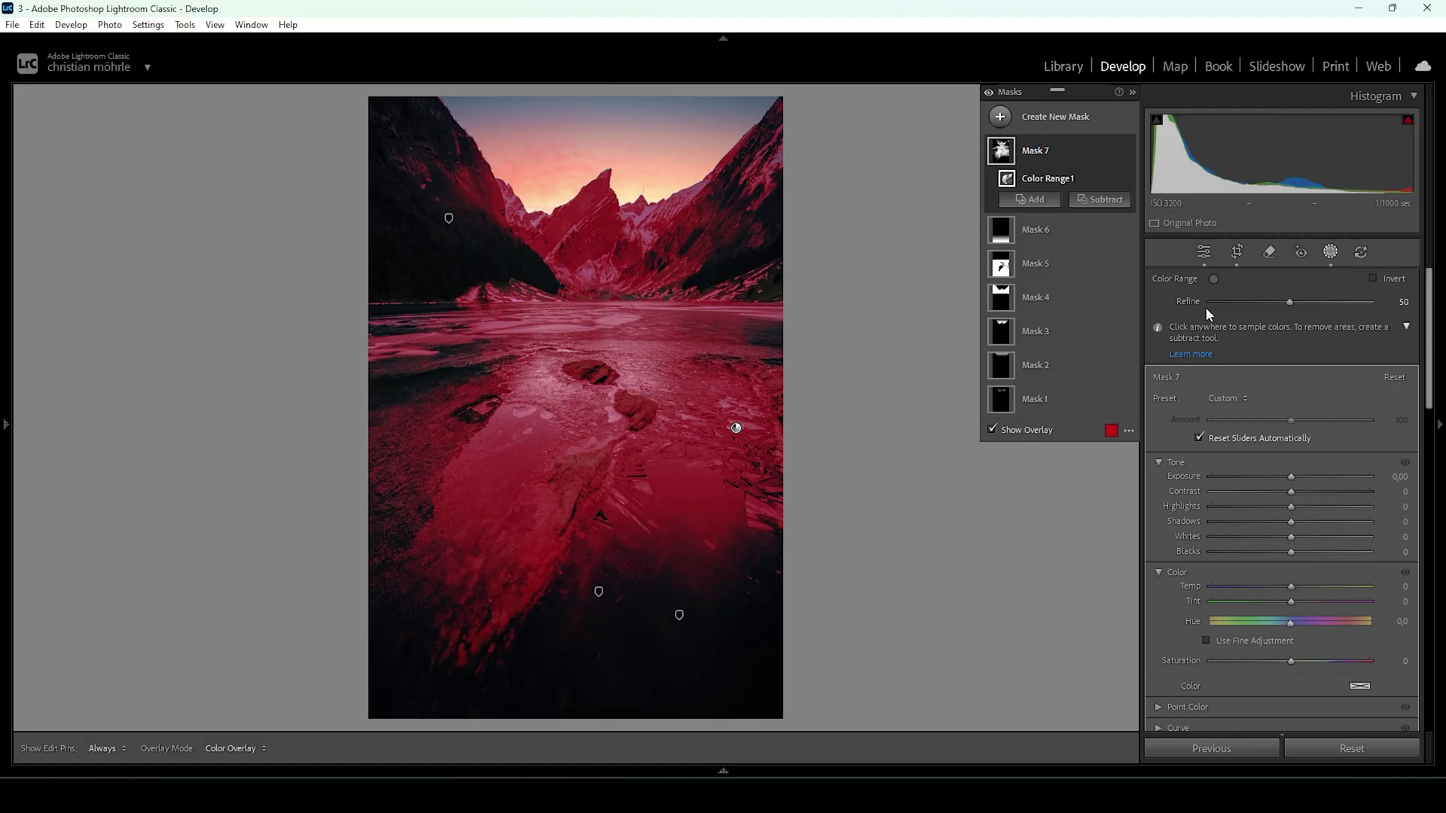
drag(1290, 303, 1222, 306)
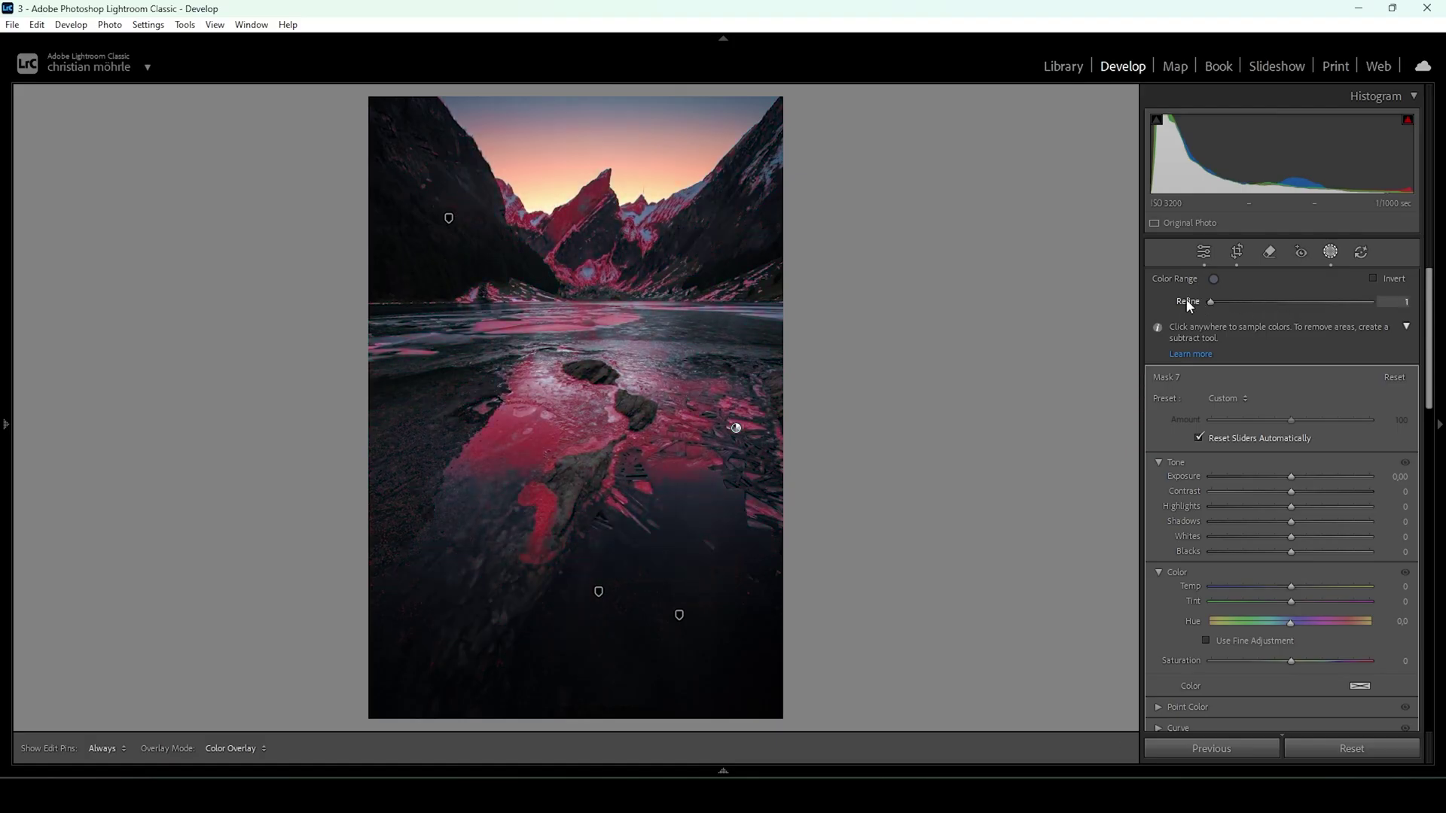
drag(1189, 304, 1186, 300)
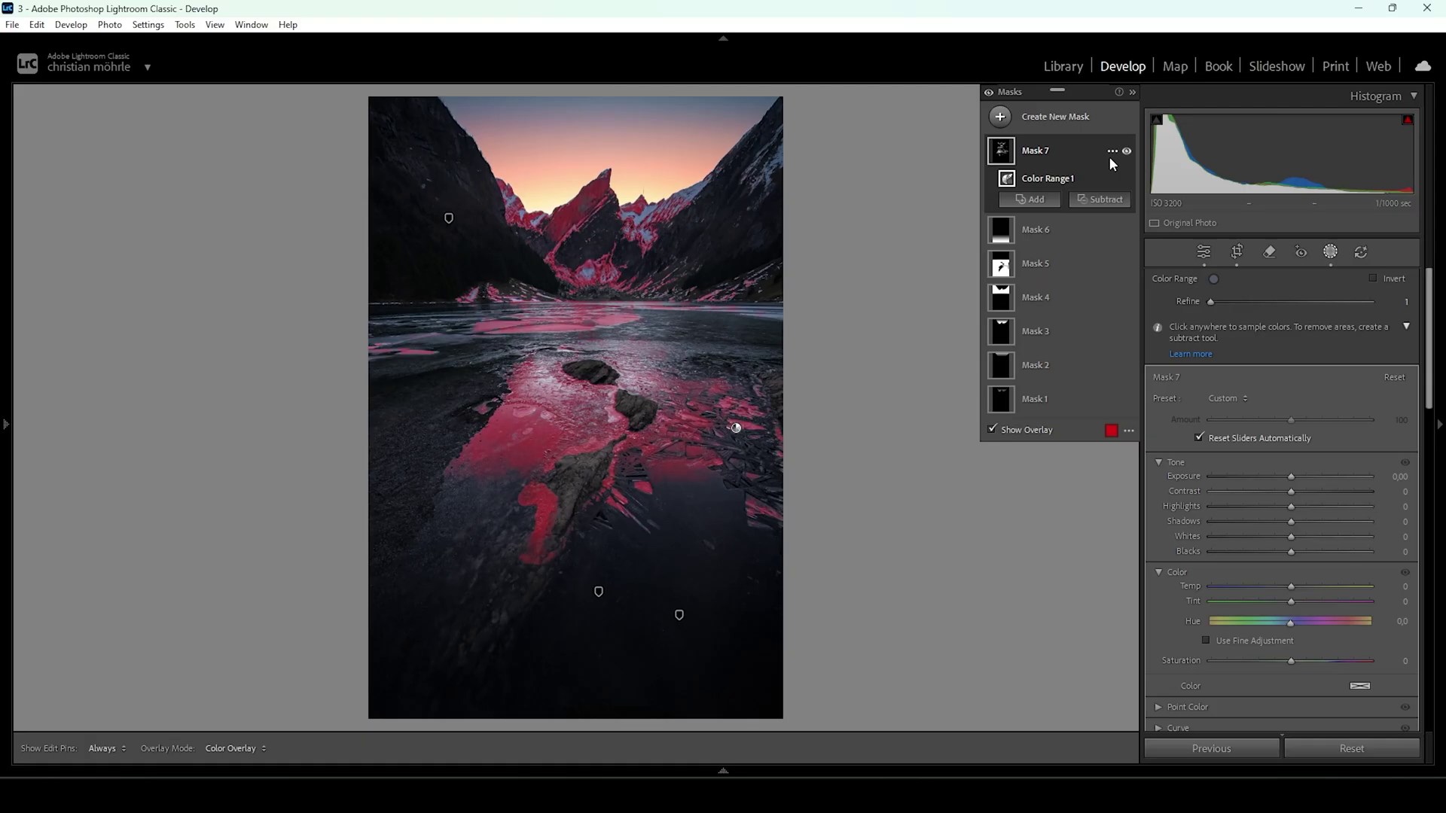
Step: Intersect the color range mask with a brush, limiting it to the ice around and right of the large foreground rock
click(1112, 153)
mouse_move(1185, 239)
click(1026, 330)
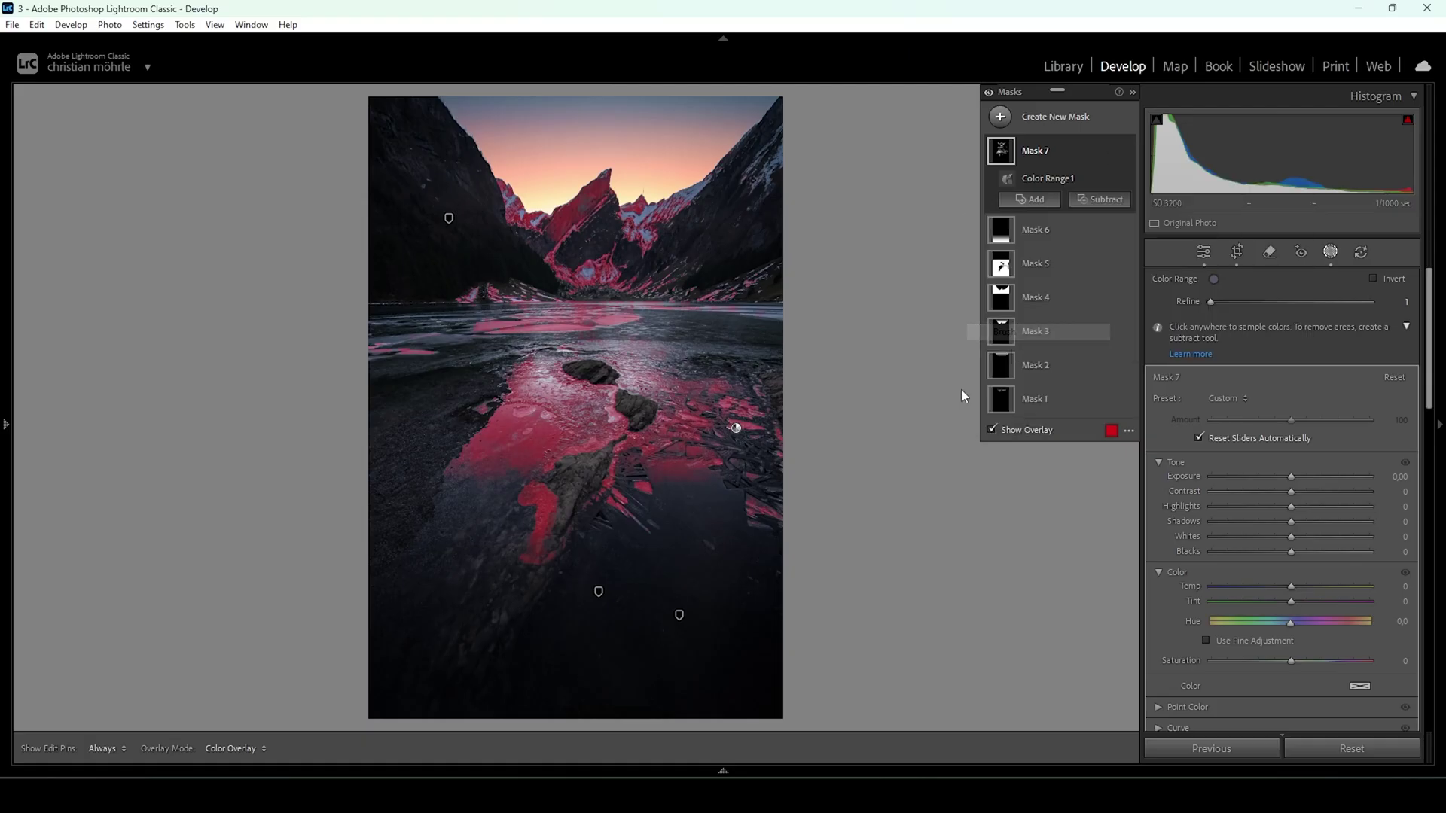
mouse_move(540, 555)
mouse_down()
mouse_move(544, 525)
mouse_move(528, 499)
mouse_move(540, 536)
mouse_move(626, 463)
mouse_move(626, 523)
mouse_move(643, 518)
mouse_move(647, 463)
mouse_move(745, 416)
mouse_move(721, 429)
mouse_move(761, 489)
mouse_up()
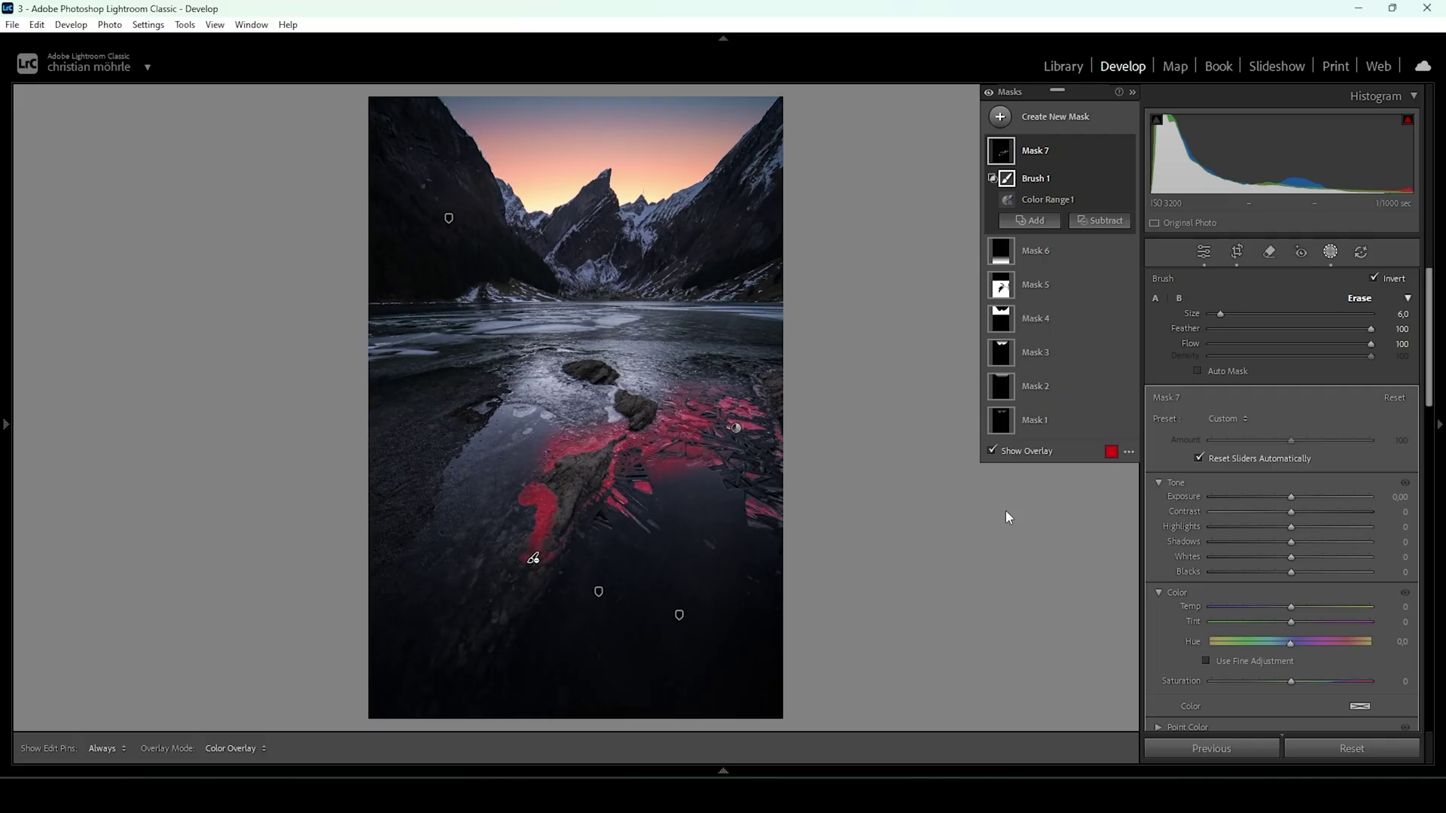
Step: Brighten the ice mask with Exposure 0.44, Whites 86 and Clarity 2, and compare the photo with all masks off and on
drag(1299, 555, 1378, 554)
drag(1291, 498, 1300, 501)
scroll(1273, 565, down, 2)
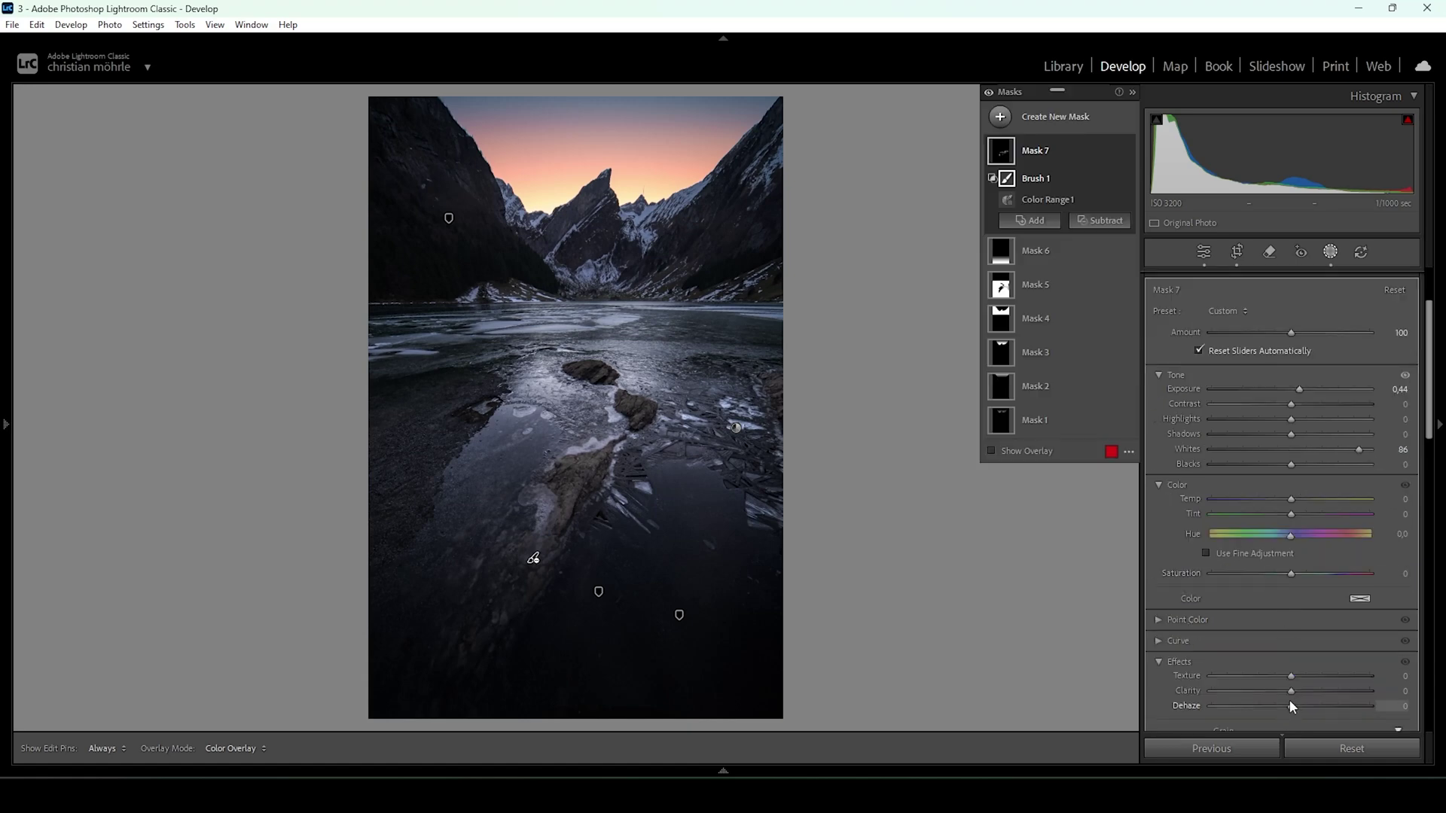
drag(1295, 690, 1296, 690)
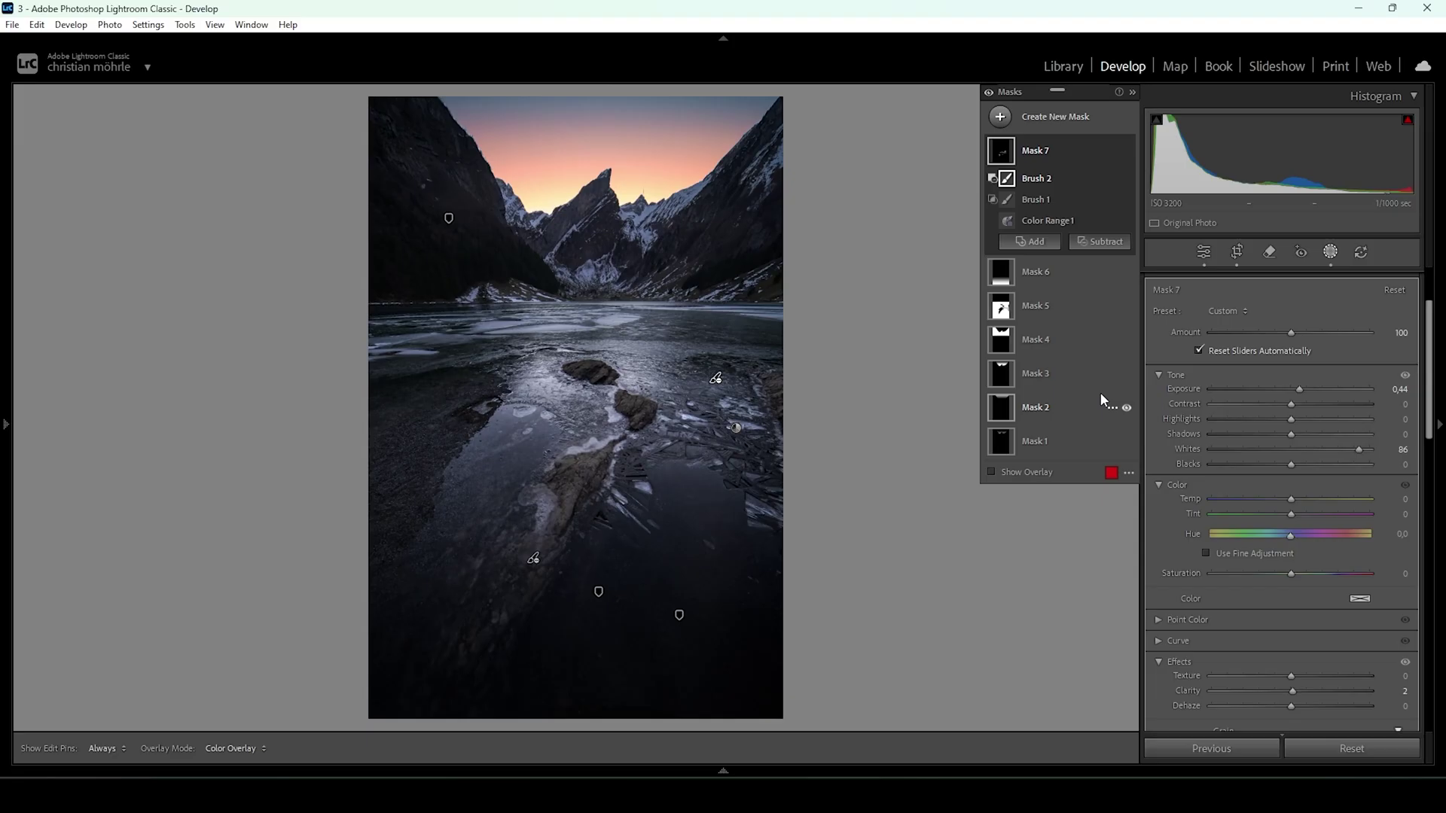
click(989, 93)
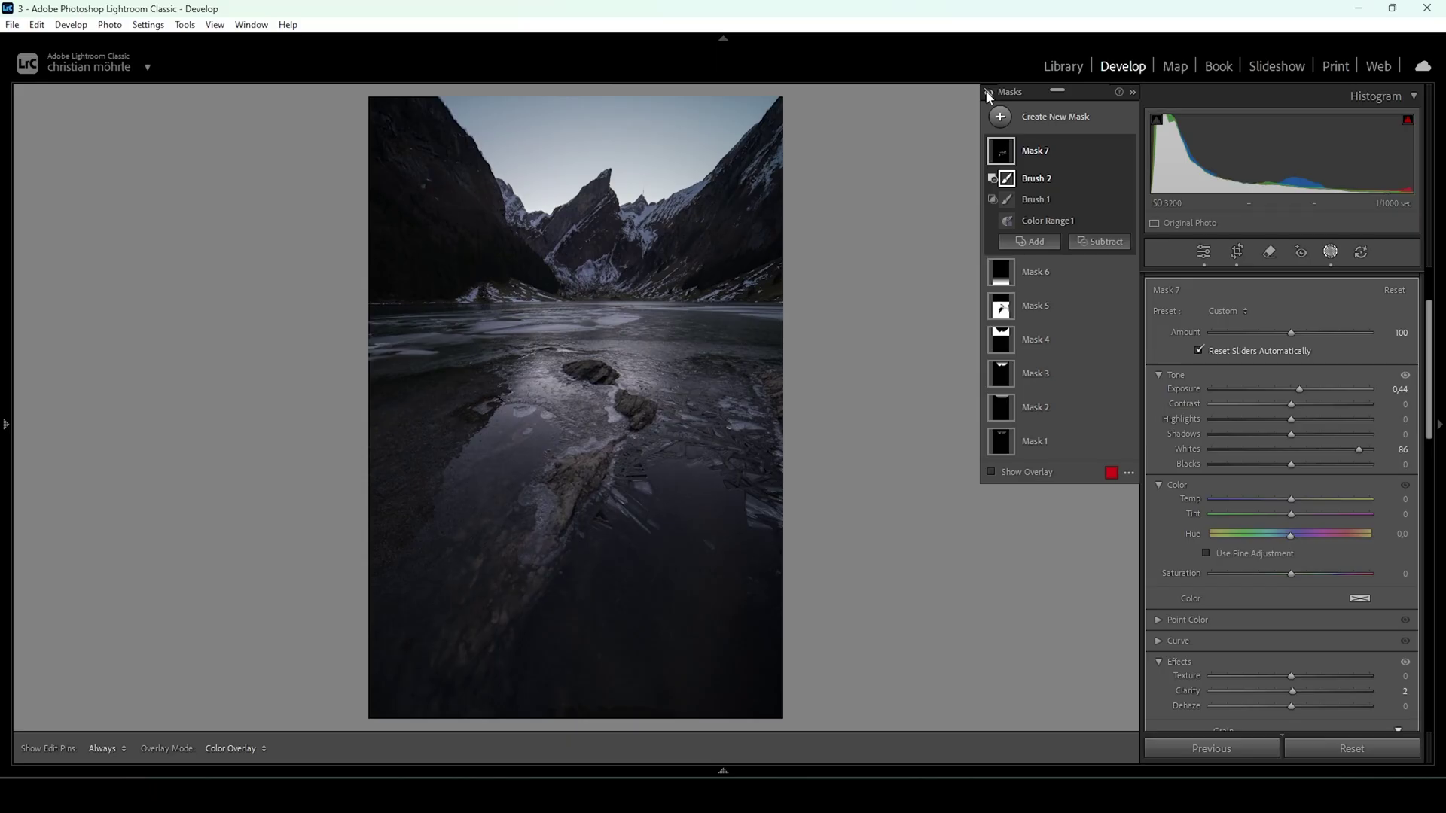
click(989, 93)
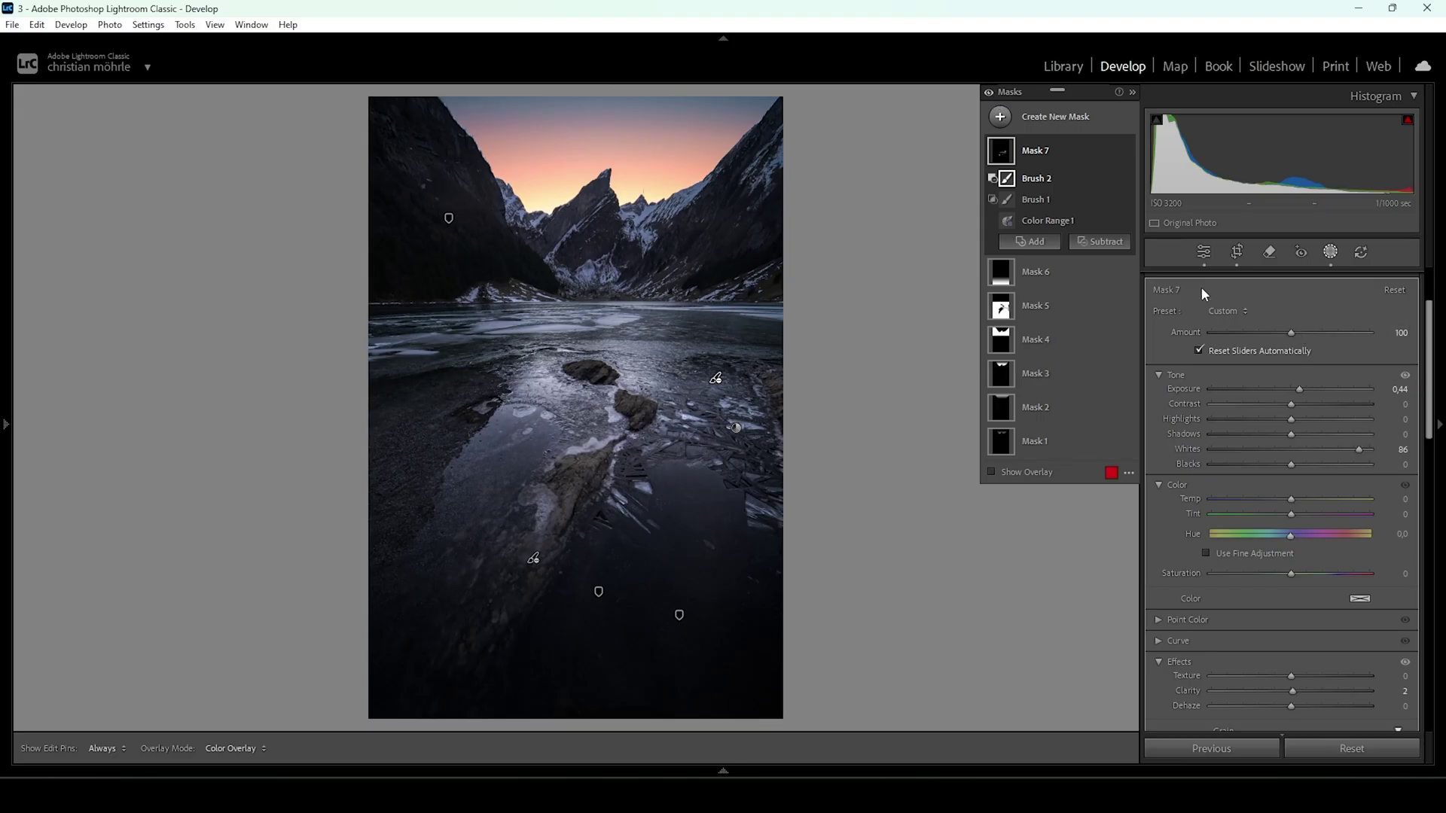
Step: Leave masking and shift the Color Mixer hues to Orange +37, Yellow +14, Blue +8 and Purple -8
click(1203, 253)
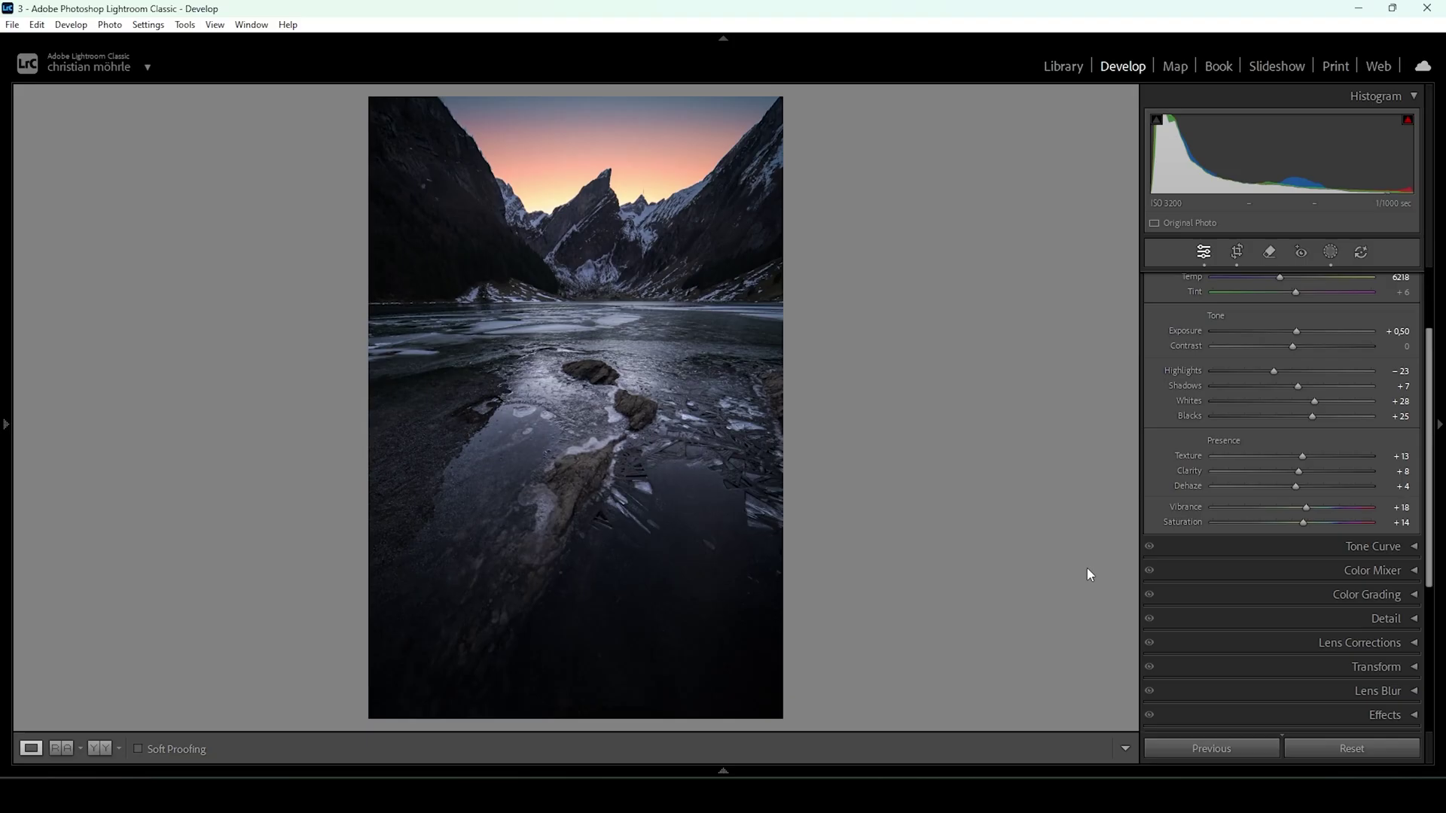
click(1217, 569)
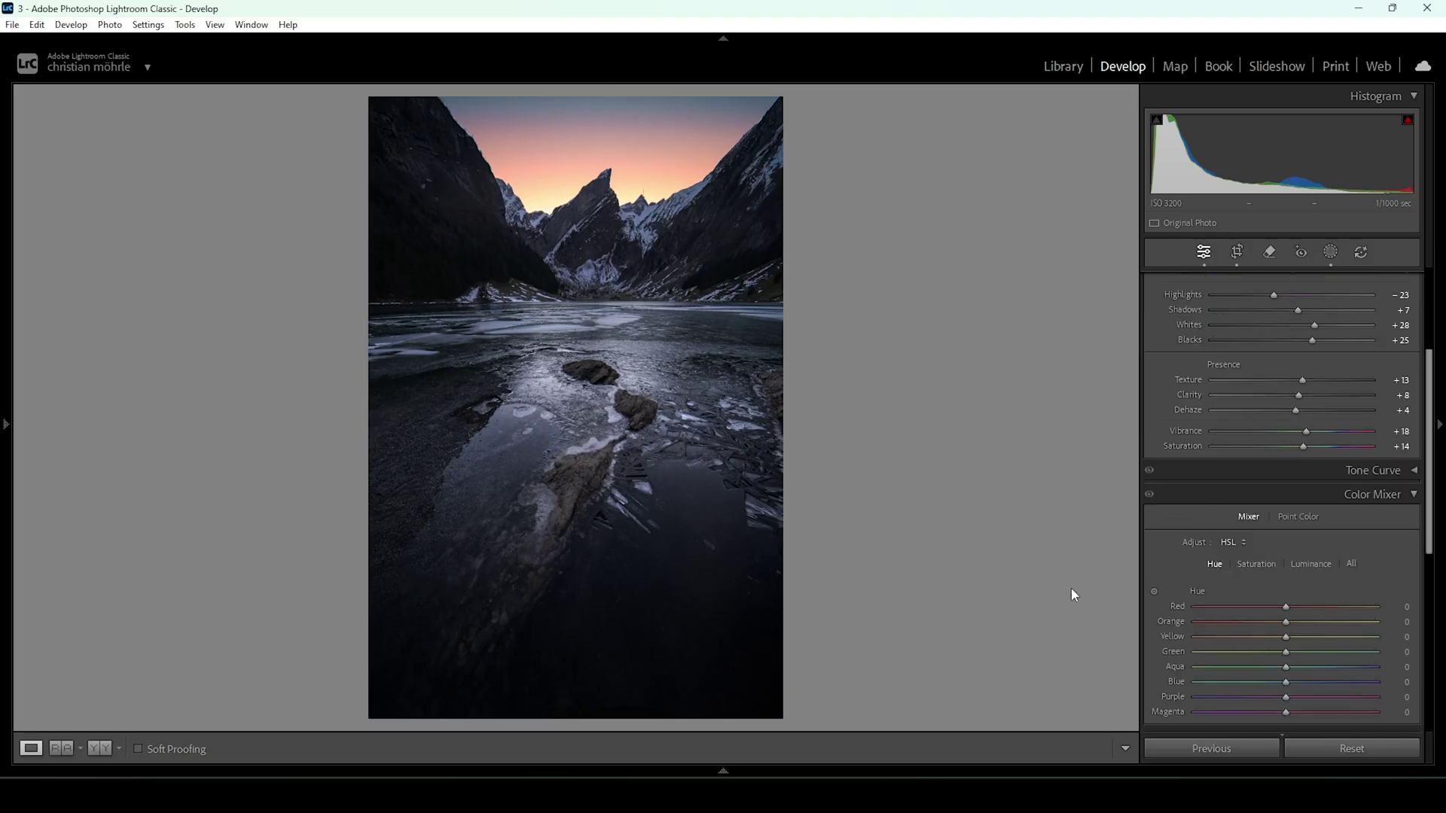
scroll(1164, 561, down, 2)
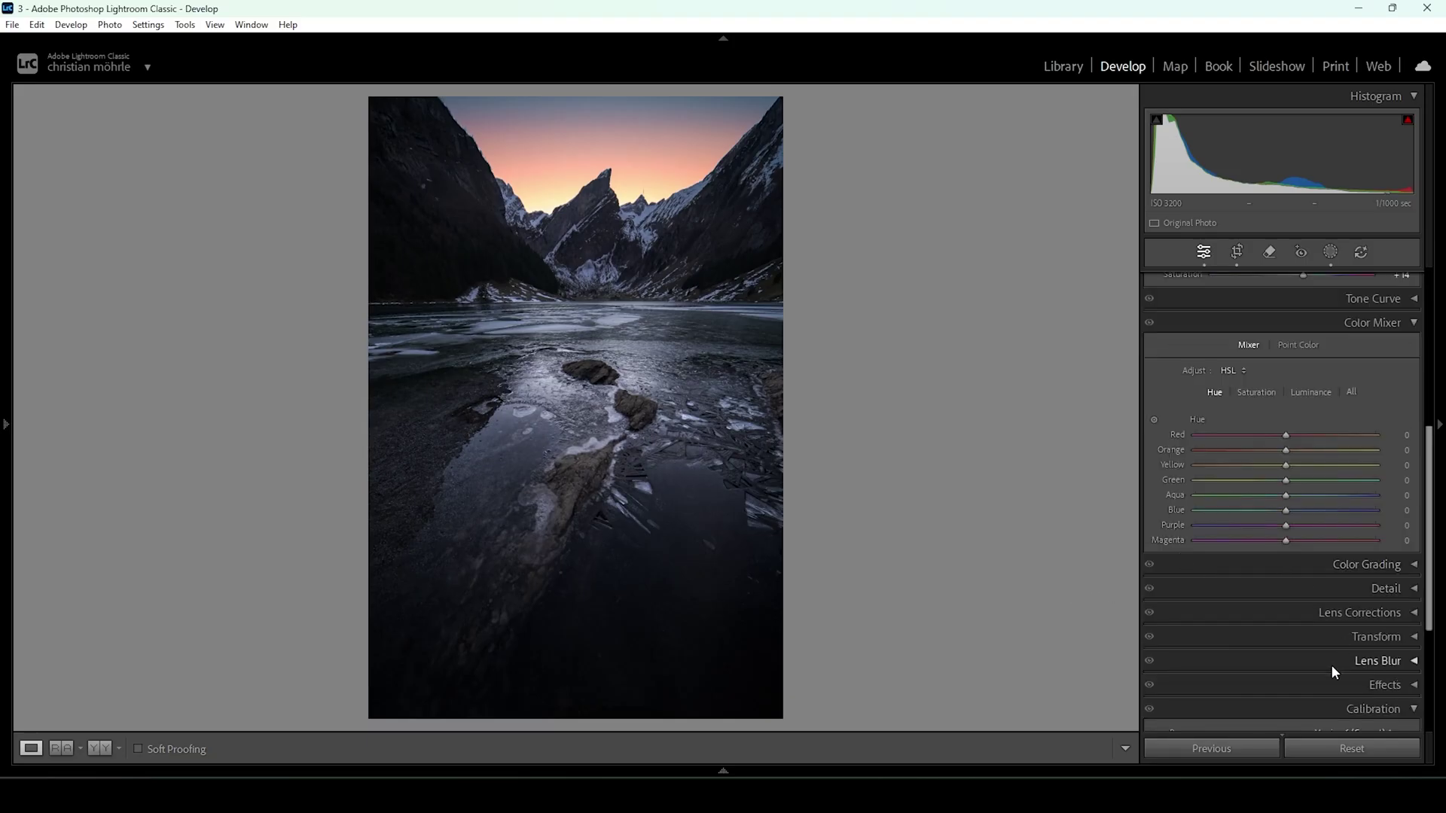
drag(1286, 450, 1320, 458)
drag(1279, 467, 1279, 530)
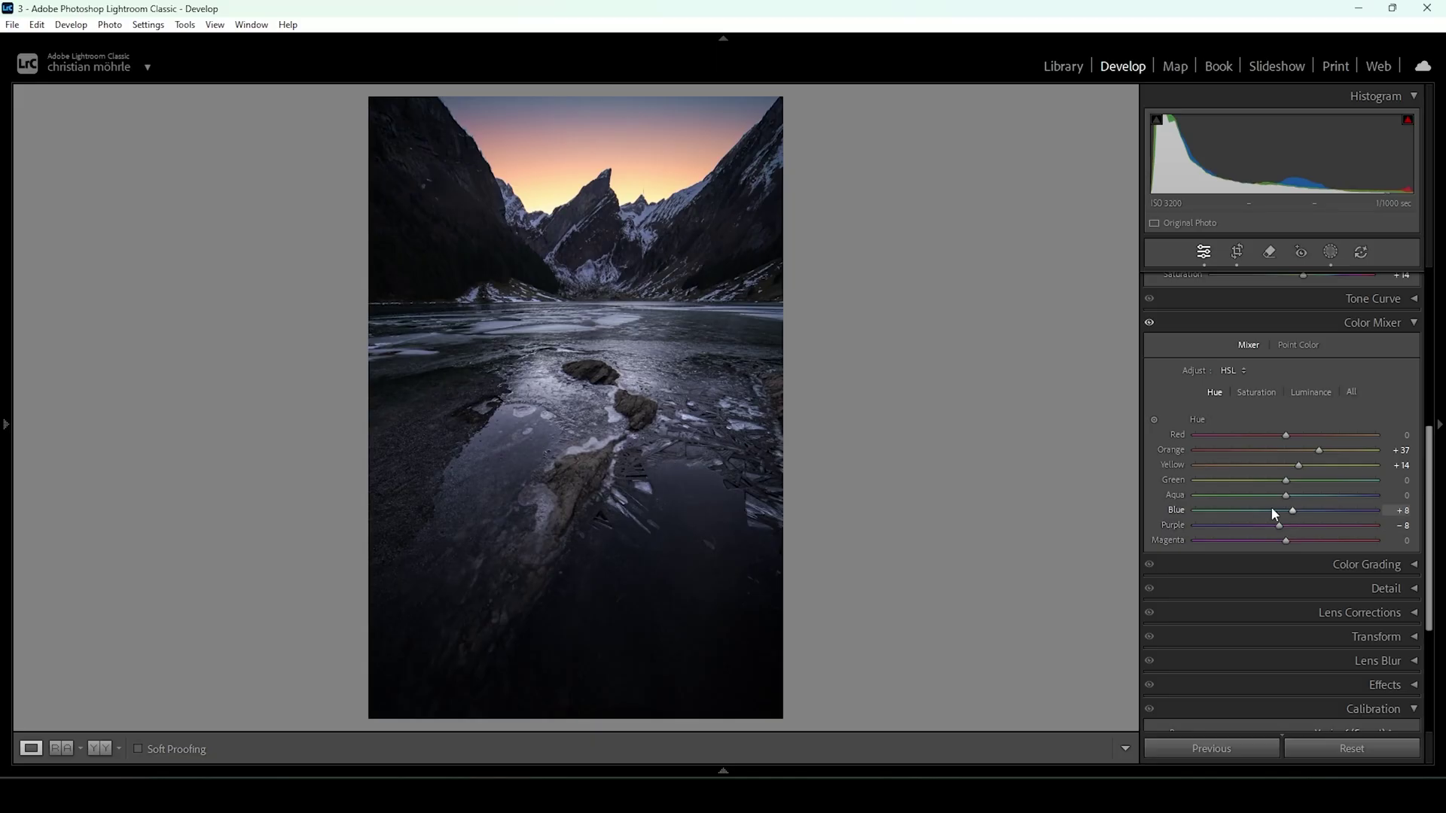
Step: In the Color Mixer, reduce the saturation of the warm tones and magenta, slightly lower purple and slightly raise blue
click(1251, 394)
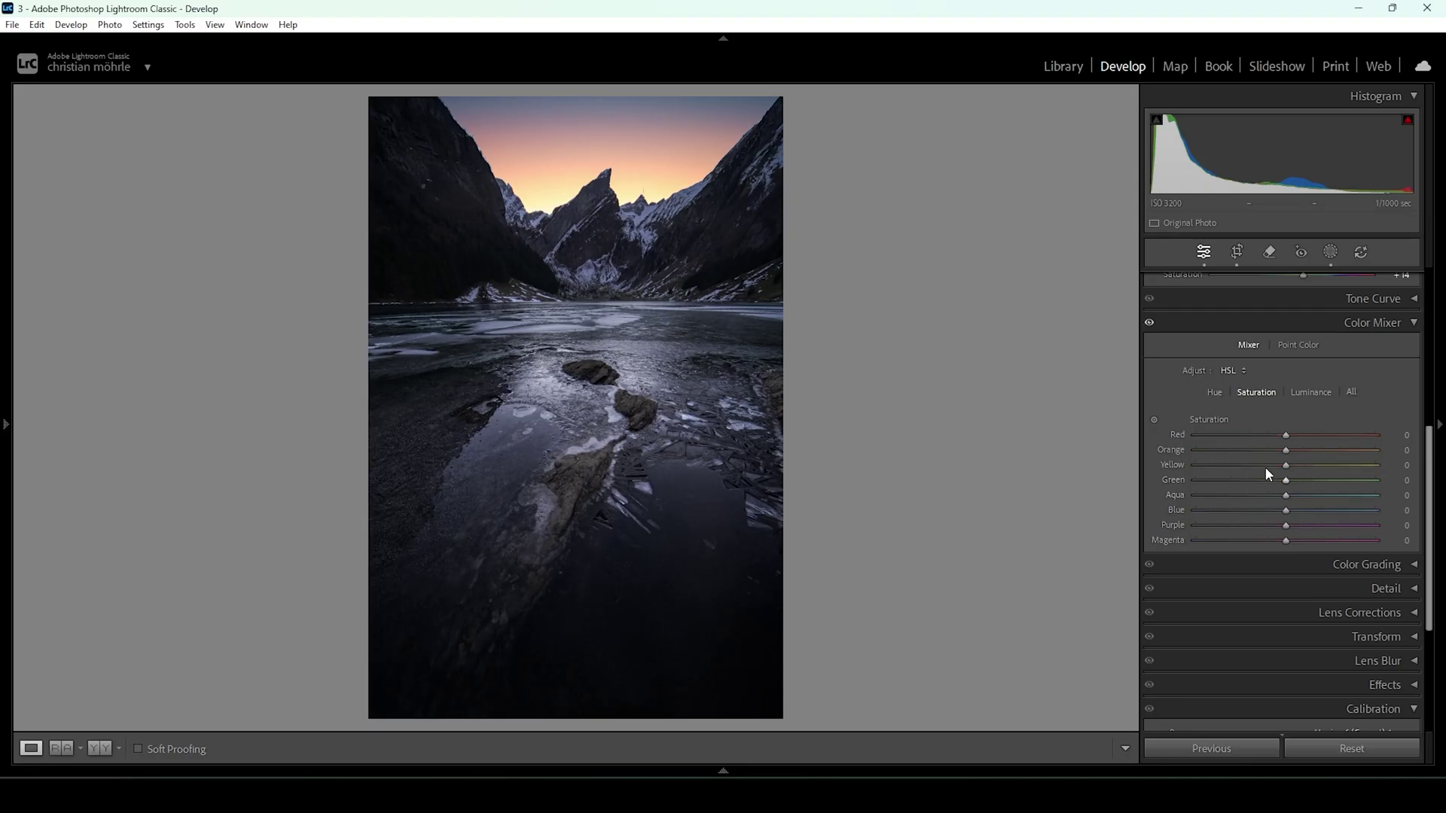
drag(1288, 454, 1261, 465)
drag(1268, 434, 1262, 445)
drag(1265, 540, 1259, 539)
drag(1288, 532, 1284, 531)
drag(1285, 510, 1293, 512)
click(1316, 325)
Step: Color grade the highlights toward warm orange with Hue 23 and Saturation 27
click(1333, 345)
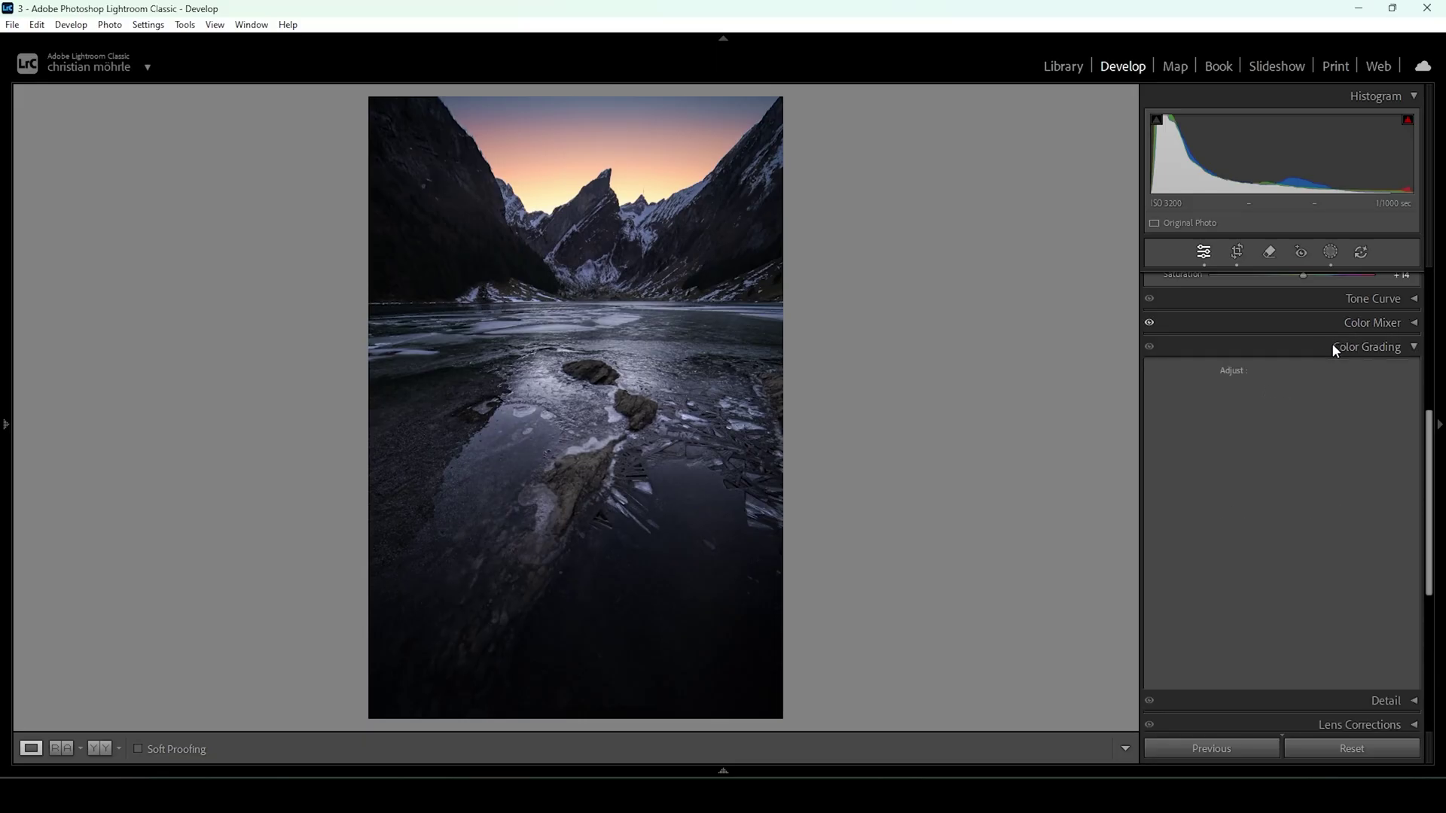
click(1320, 373)
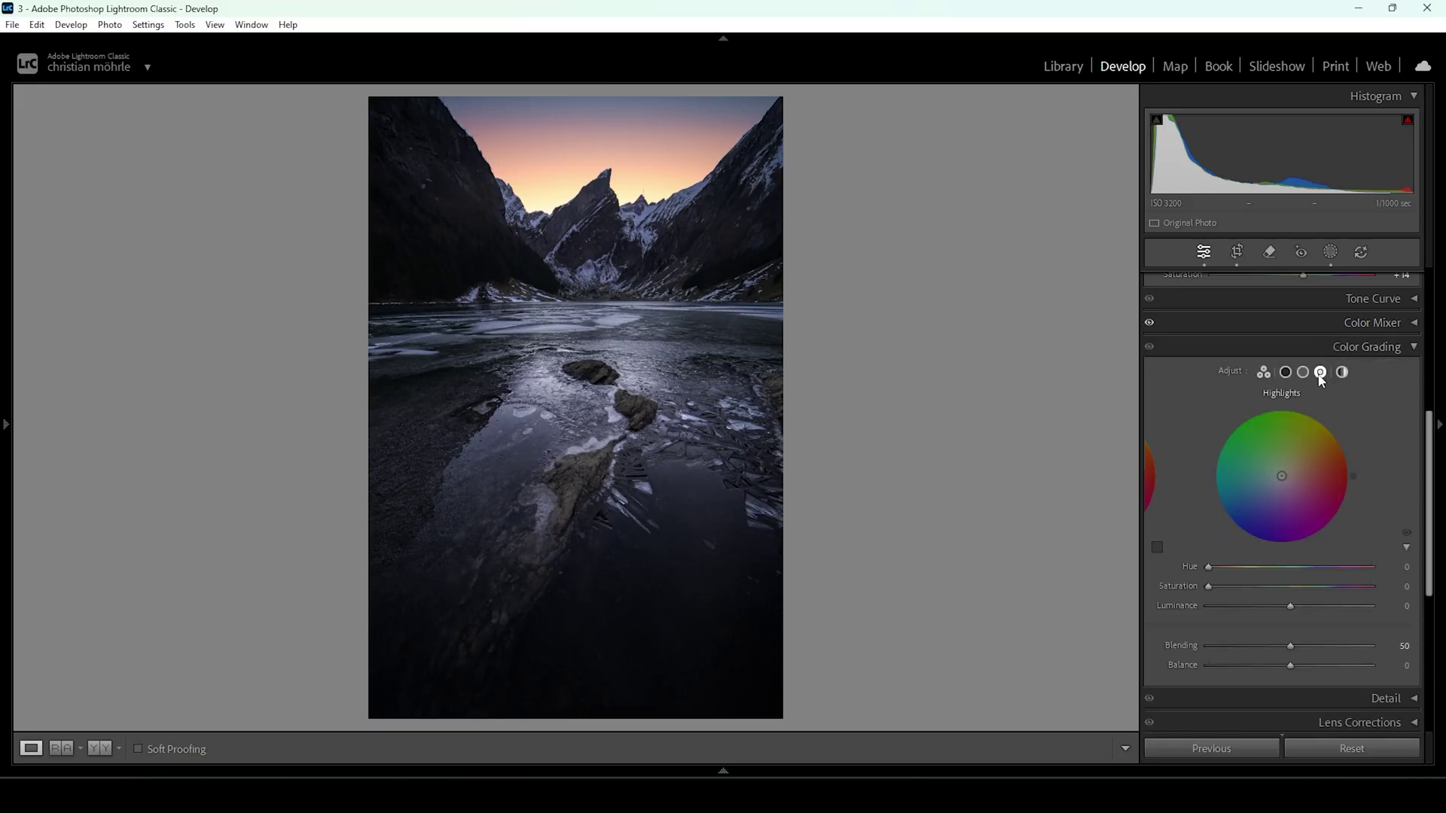
drag(1208, 566, 1219, 567)
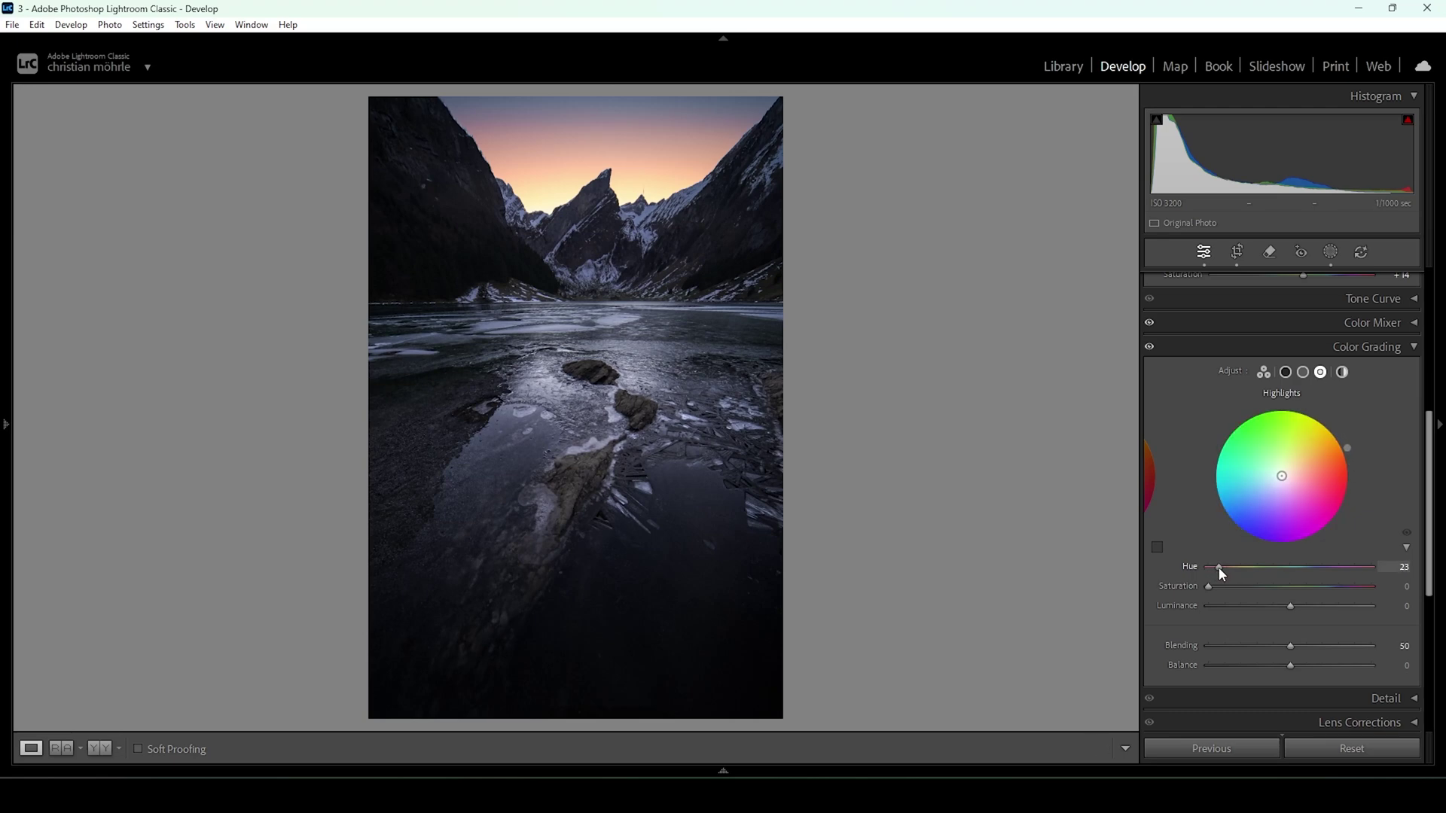
mouse_move(1209, 586)
mouse_down()
mouse_move(1280, 586)
mouse_move(1254, 585)
mouse_up()
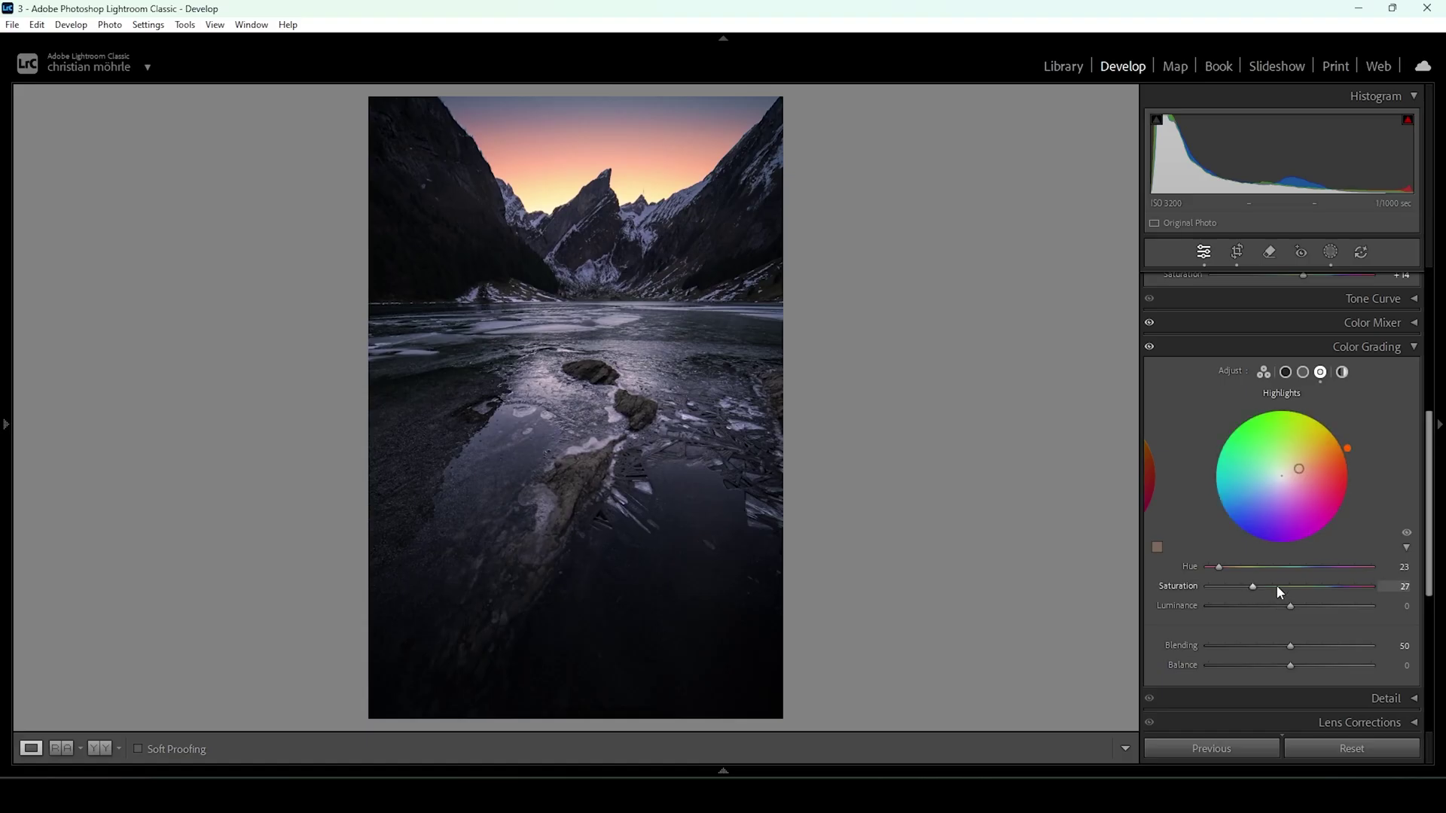
Step: Color grade the midtones toward blue with Hue 222 and Saturation 7
click(1303, 372)
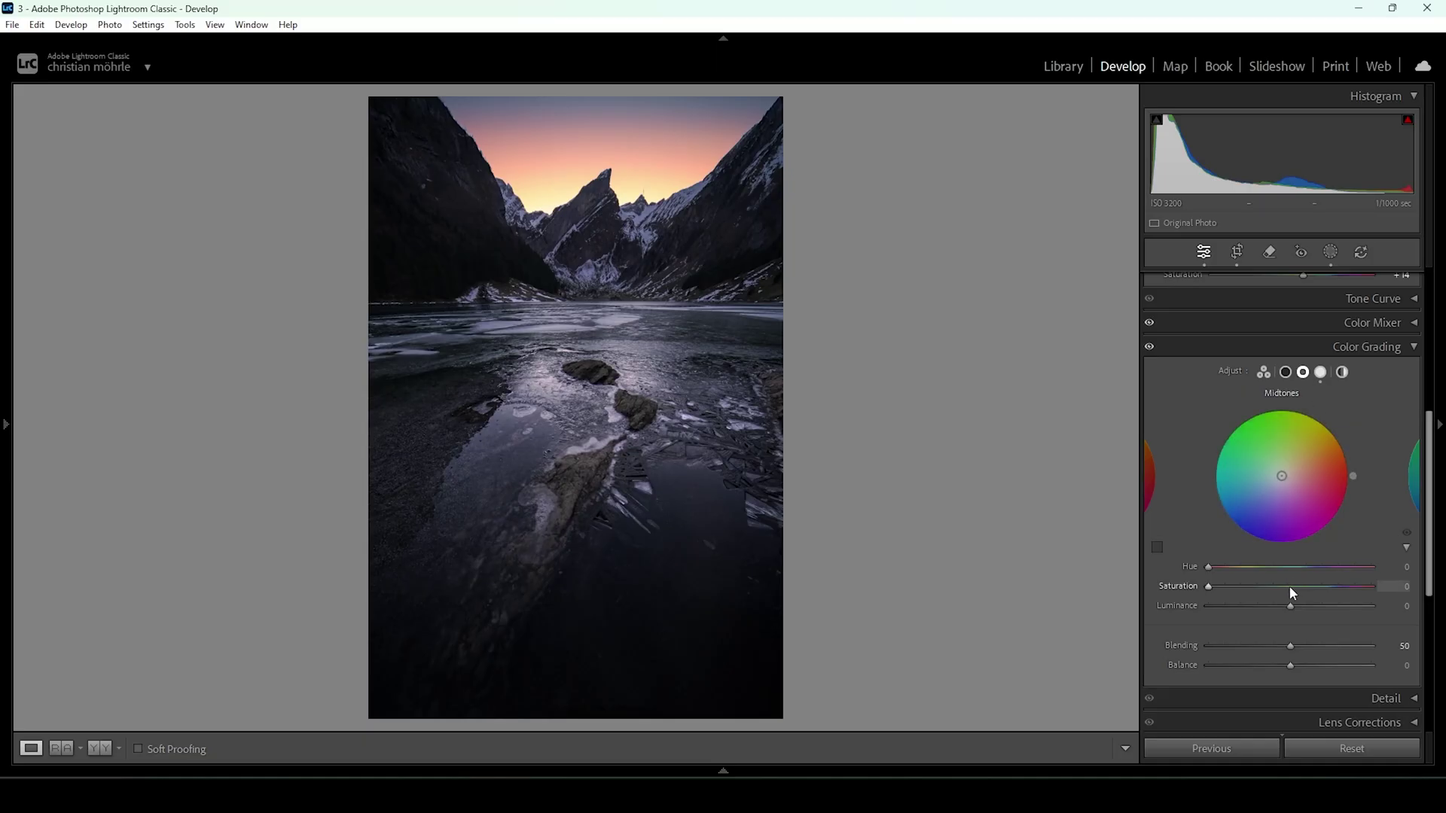
drag(1214, 567, 1309, 575)
drag(1209, 587, 1218, 588)
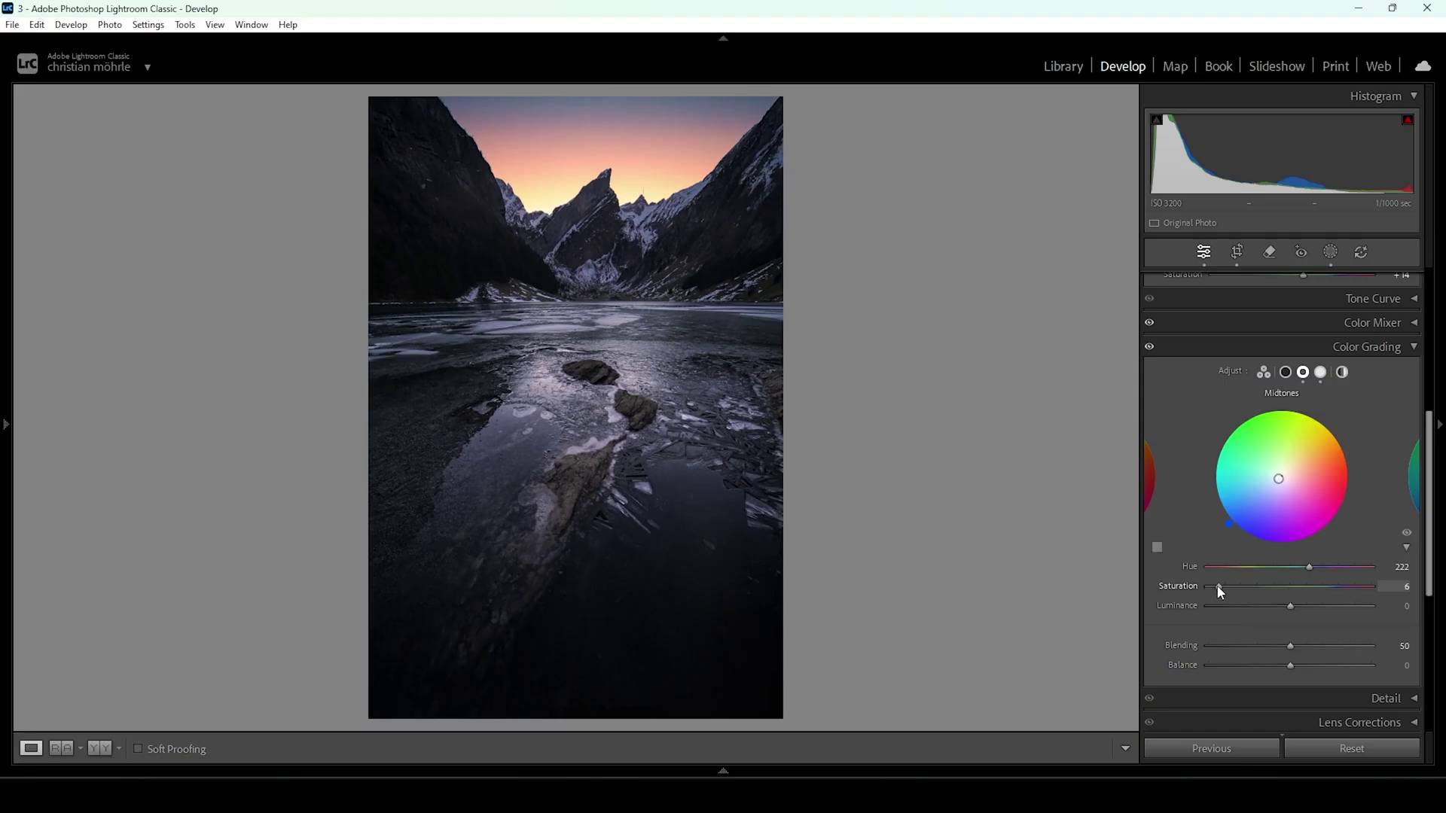
drag(1217, 587, 1215, 587)
key(Up)
key(Up)
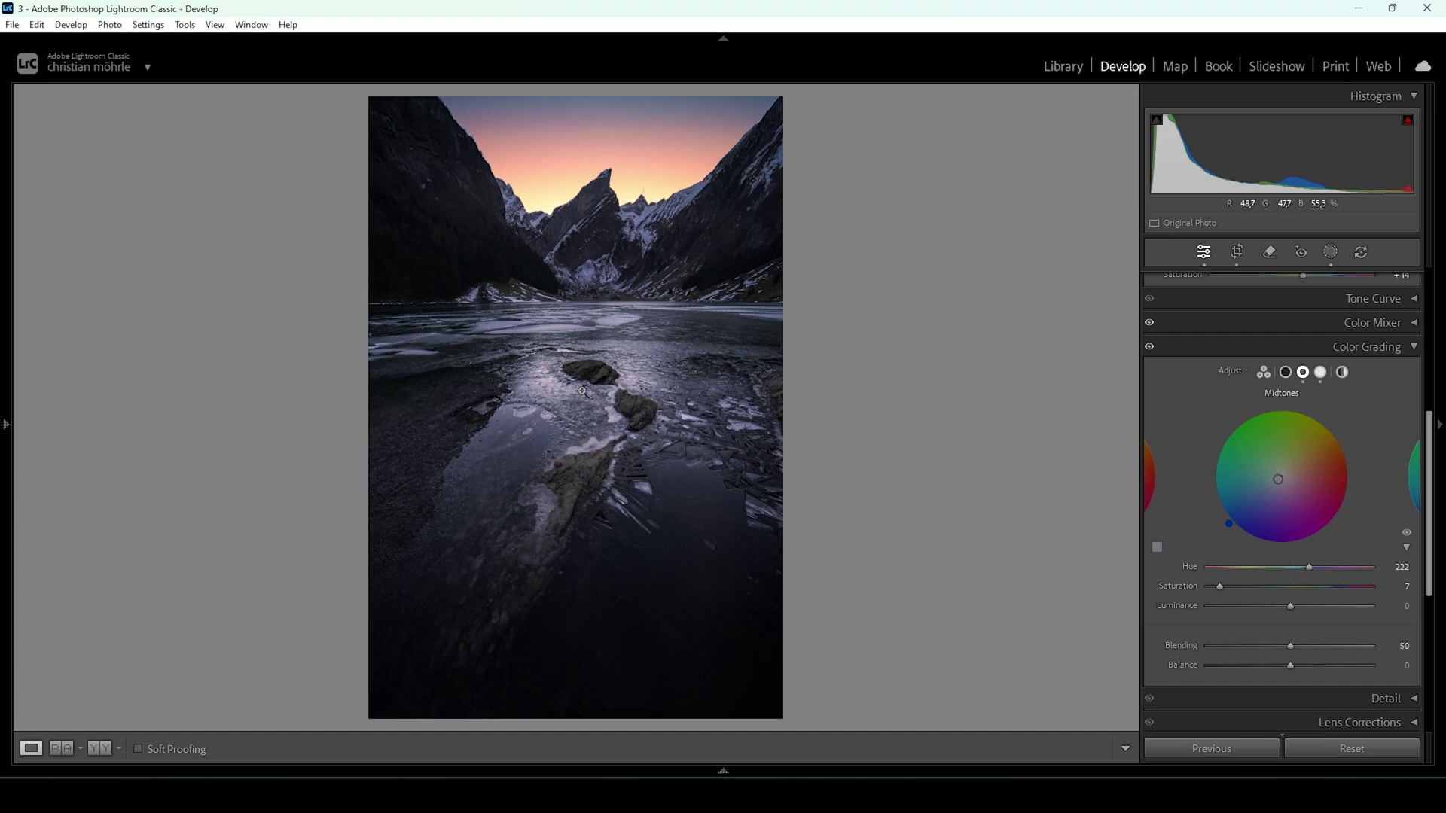
click(1388, 348)
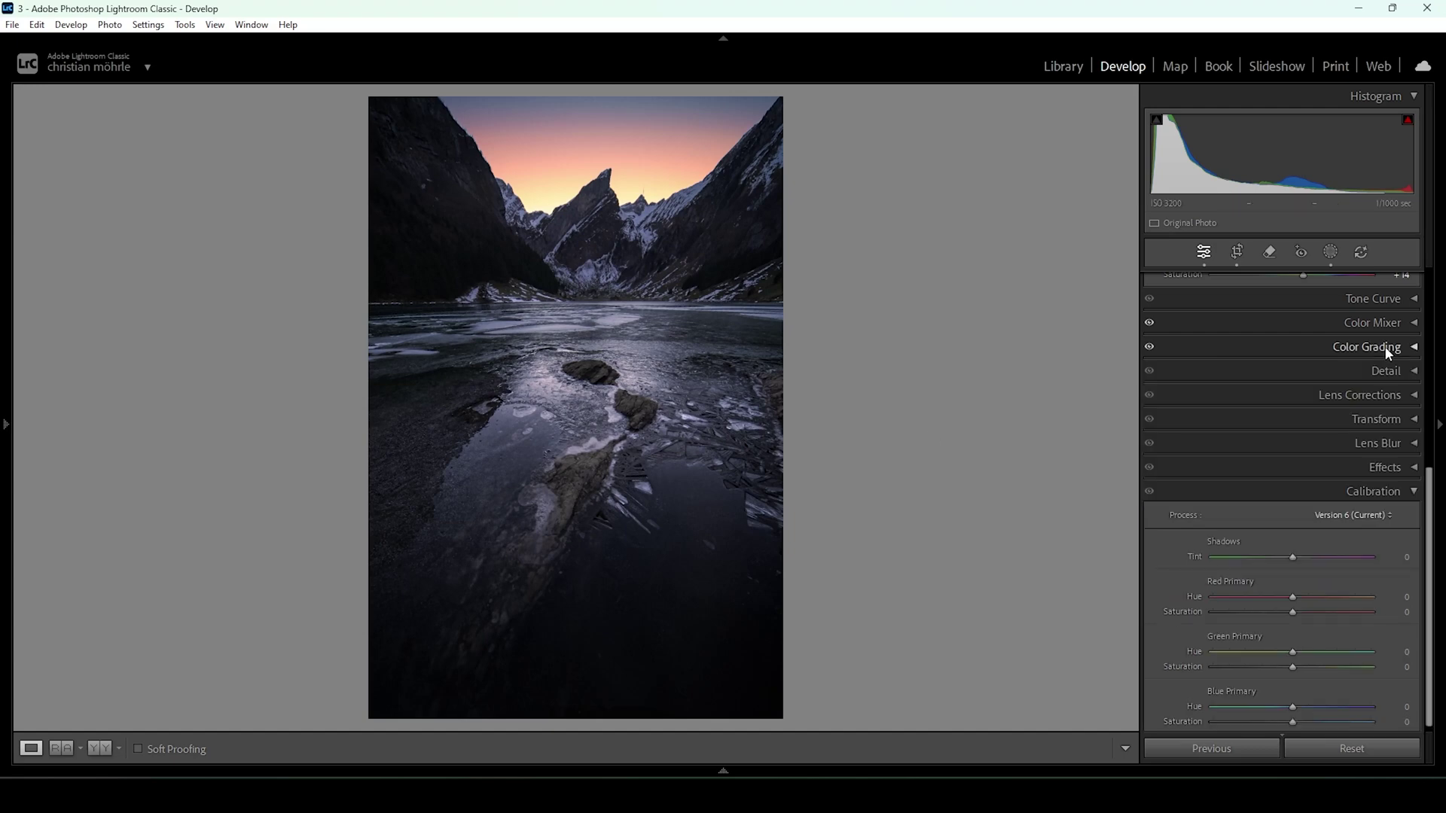
Step: In Calibration, shift the Blue Primary hue slightly toward teal and raise the Blue Primary saturation a little
scroll(1265, 577, down, 1)
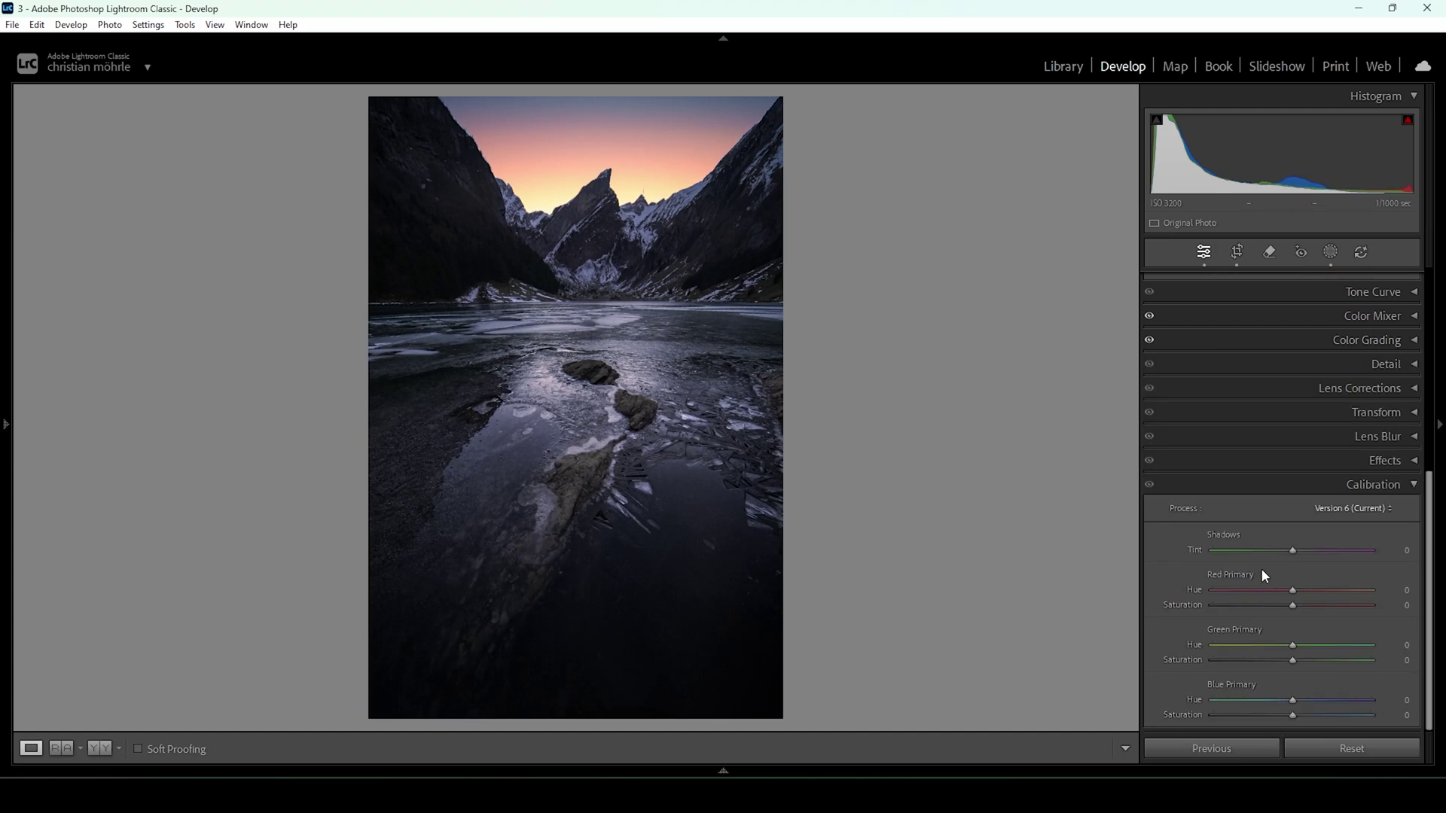
drag(1293, 701, 1282, 704)
drag(1319, 721, 1308, 720)
click(1322, 485)
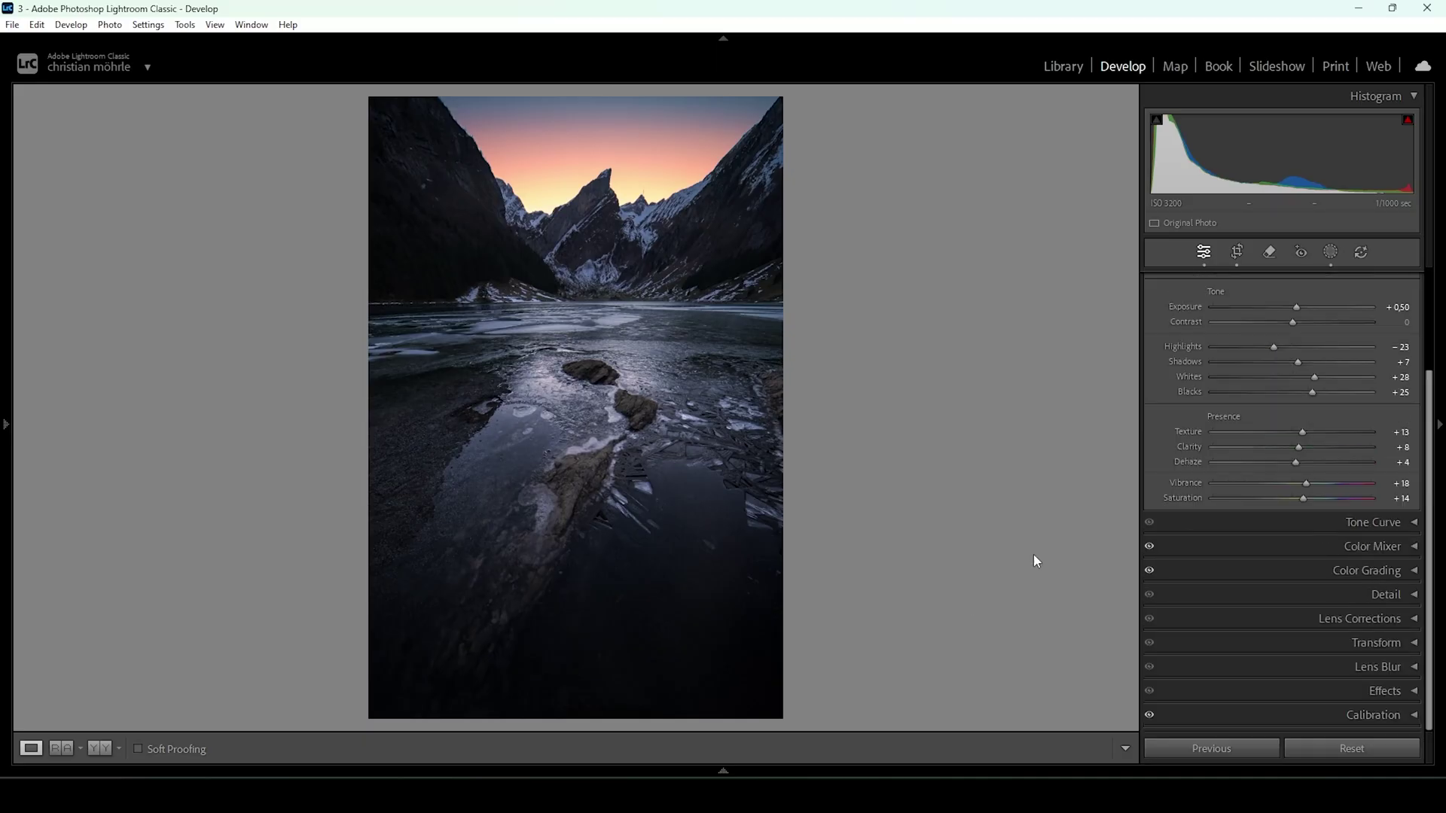
Step: Sharpen the photo with Amount 80, Radius 0.5, Detail 100 and Masking 65
click(1380, 594)
scroll(1268, 558, down, 2)
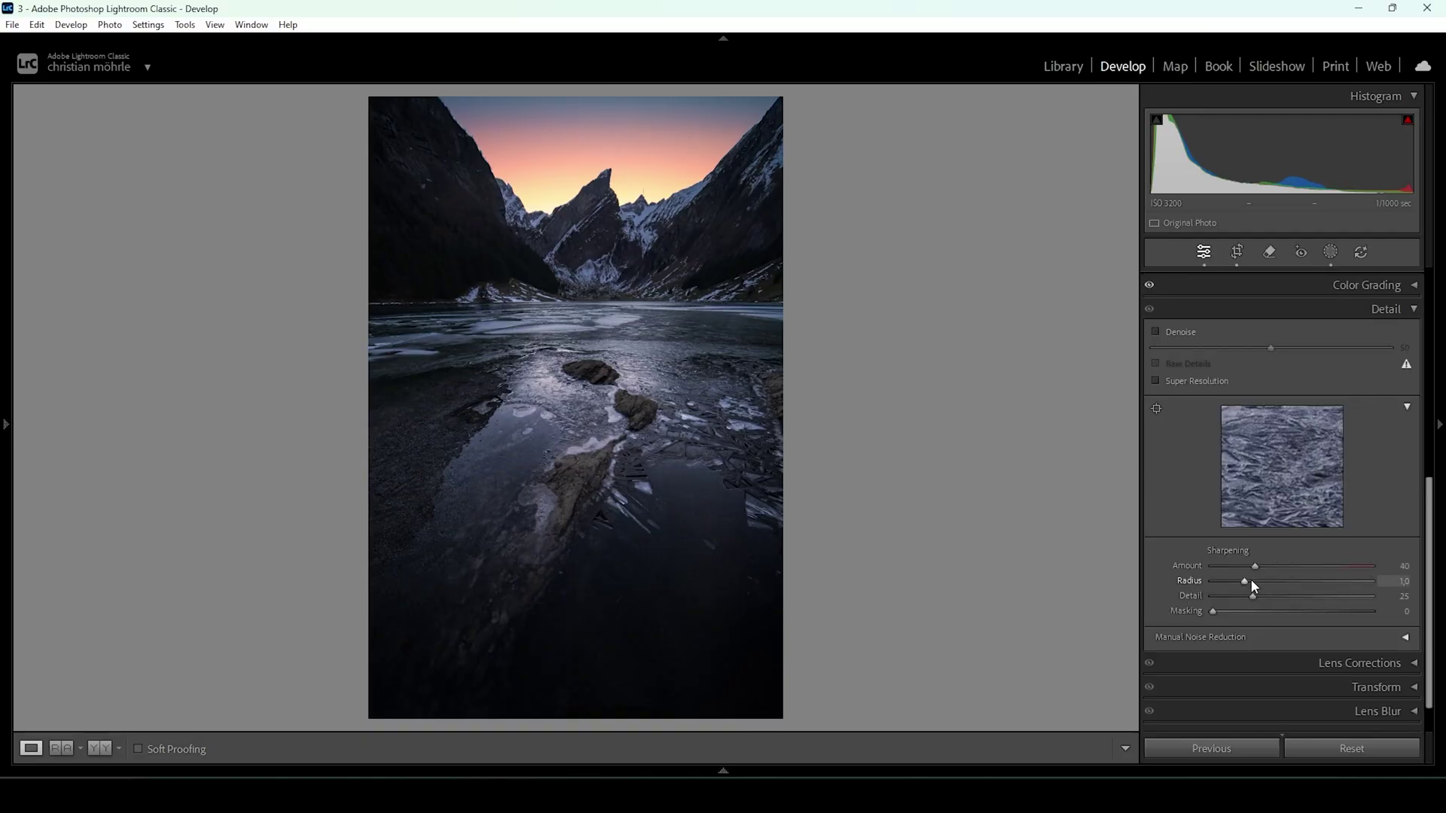
drag(1180, 595, 1426, 601)
key(alt)
drag(1220, 612, 1323, 611)
drag(1257, 562, 1298, 568)
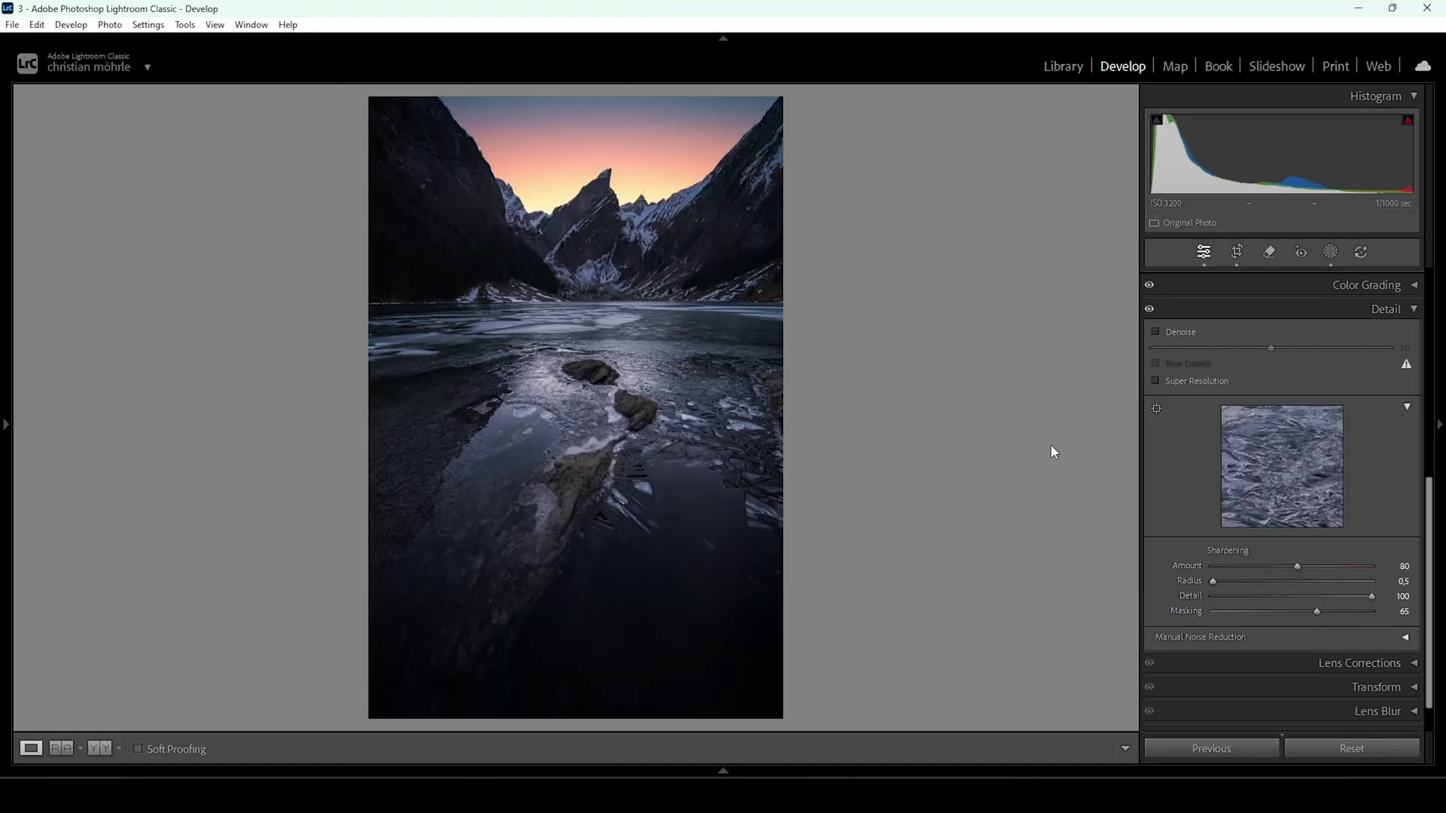